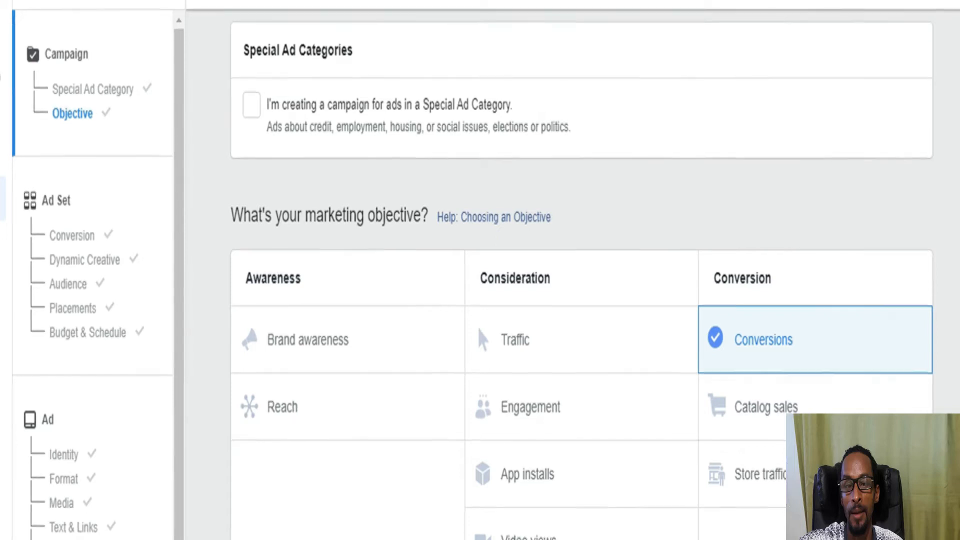
{"action": "scroll", "coordinate": [575, 85], "scroll_direction": "down", "scroll_amount": 5}
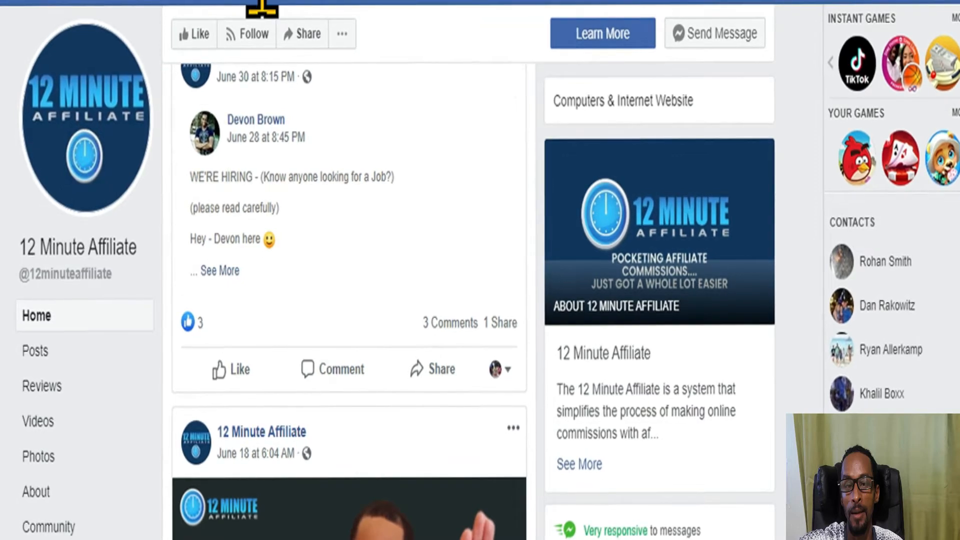
{"action": "left_click", "coordinate": [187, 1]}
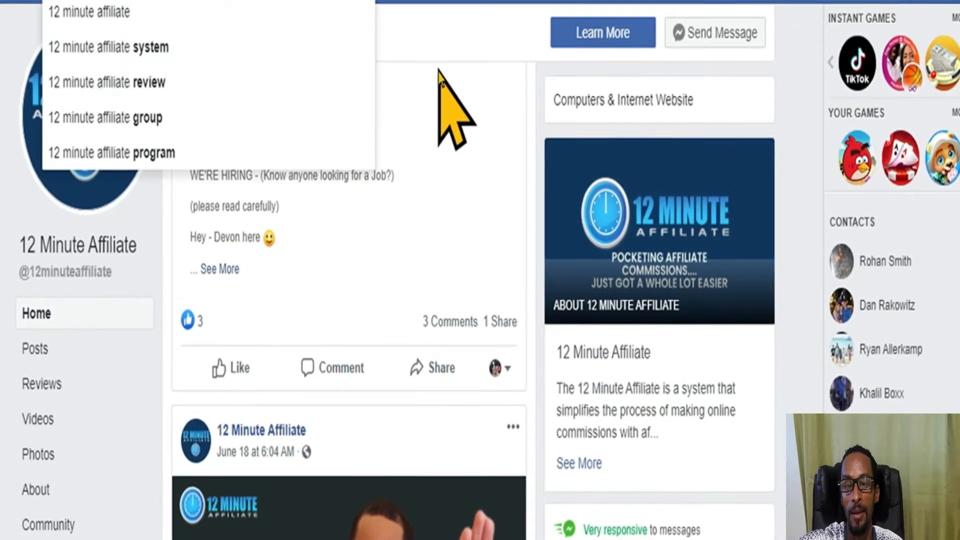
{"action": "left_click", "coordinate": [492, 150]}
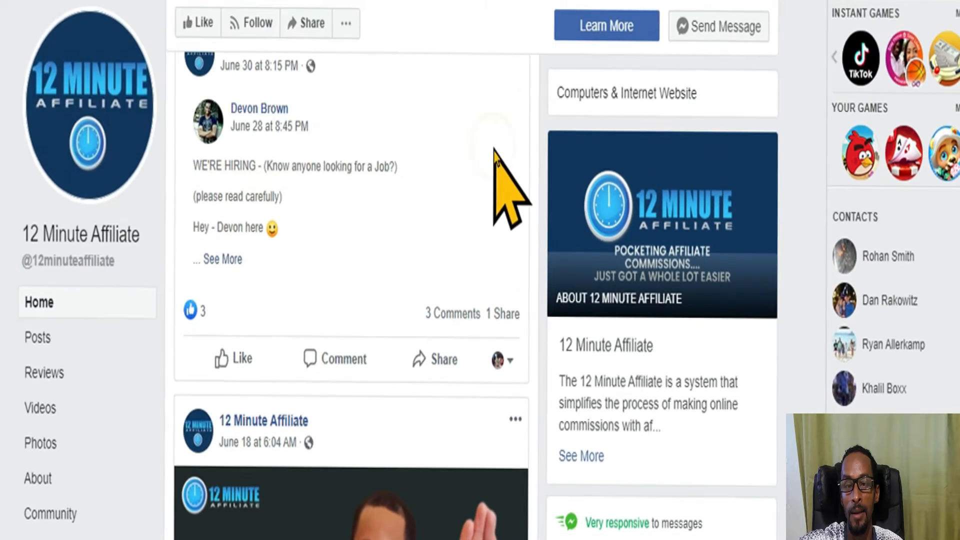
- Look through the posts, videos, photos and community details on the 12 Minute Affiliate Facebook page
{"action": "scroll", "coordinate": [435, 248], "scroll_direction": "down", "scroll_amount": 2}
{"action": "scroll", "coordinate": [420, 240], "scroll_direction": "down", "scroll_amount": 2}
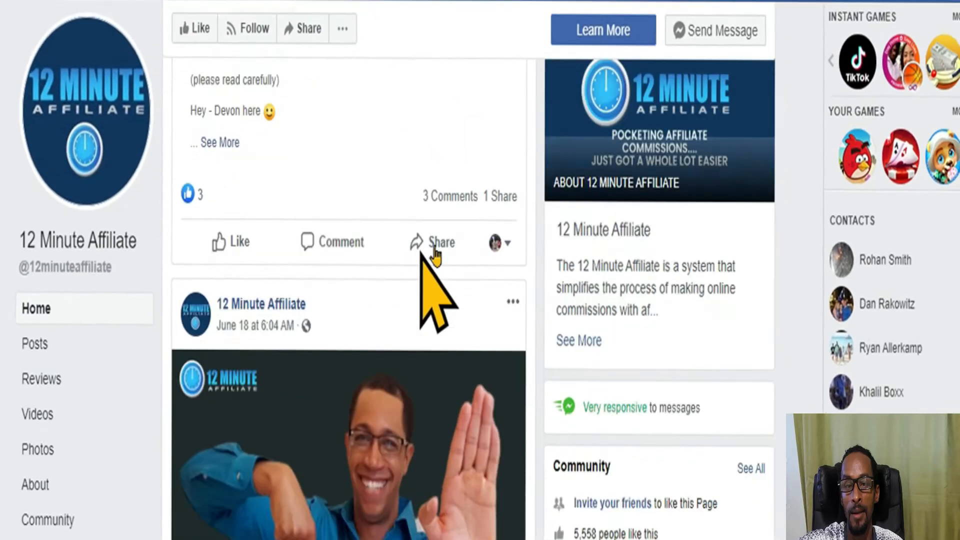
{"action": "scroll", "coordinate": [432, 253], "scroll_direction": "up", "scroll_amount": 2}
{"action": "scroll", "coordinate": [436, 250], "scroll_direction": "down", "scroll_amount": 10}
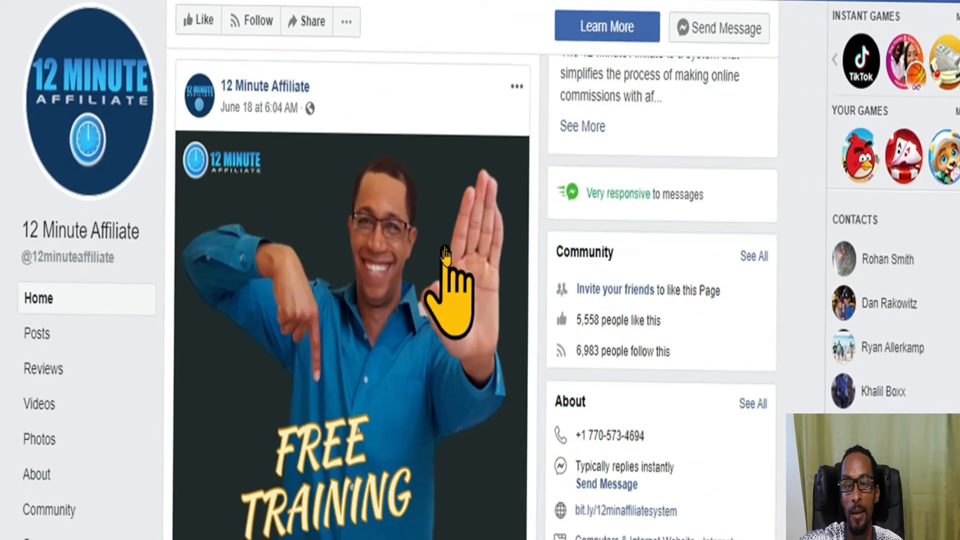
{"action": "scroll", "coordinate": [443, 260], "scroll_direction": "down", "scroll_amount": 6}
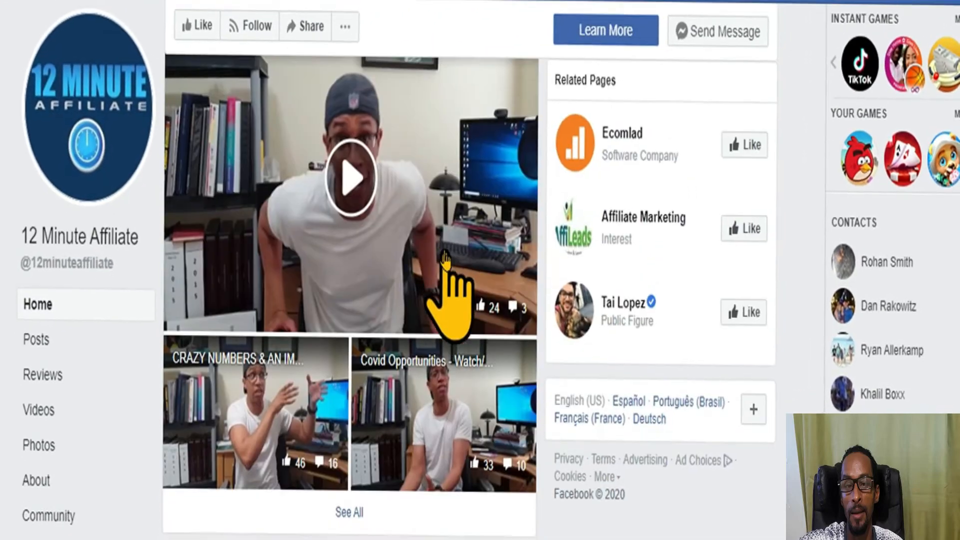
{"action": "scroll", "coordinate": [437, 276], "scroll_direction": "down", "scroll_amount": 5}
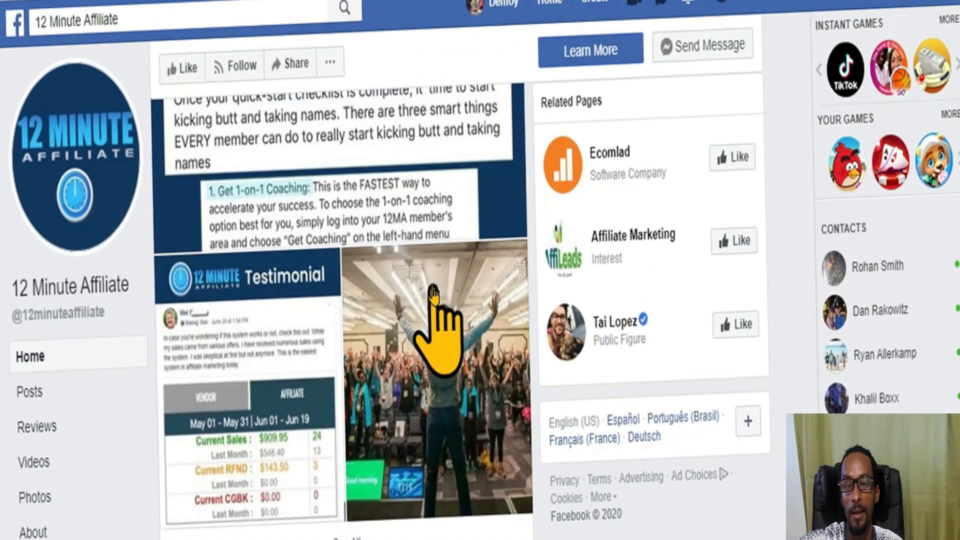
{"action": "scroll", "coordinate": [430, 295], "scroll_direction": "up", "scroll_amount": 12}
{"action": "scroll", "coordinate": [436, 298], "scroll_direction": "up", "scroll_amount": 3}
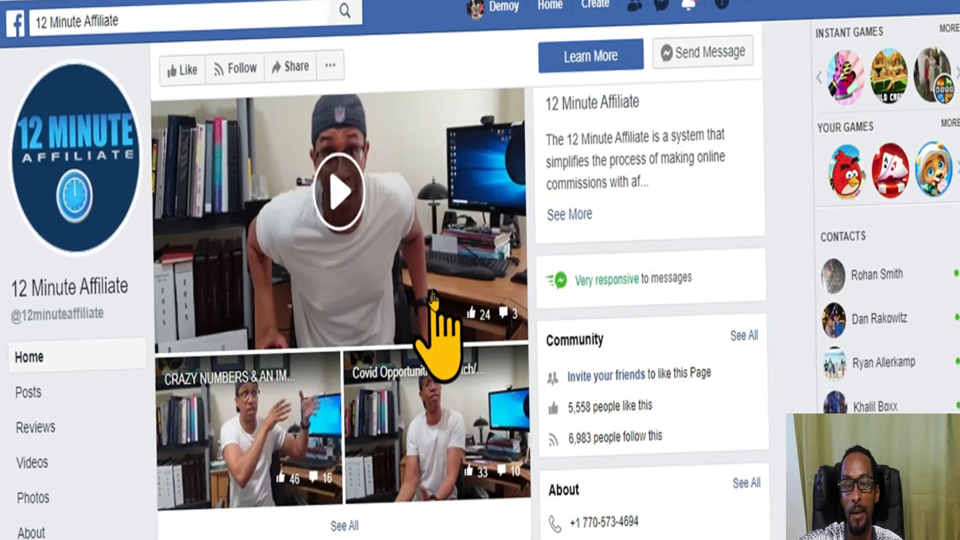
{"action": "scroll", "coordinate": [491, 242], "scroll_direction": "up", "scroll_amount": 5}
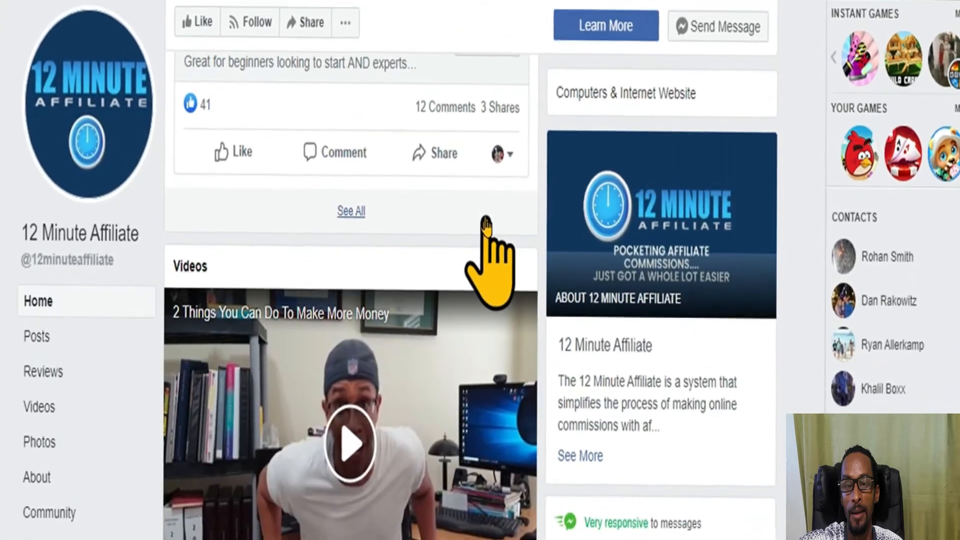
{"action": "scroll", "coordinate": [490, 260], "scroll_direction": "down", "scroll_amount": 5}
{"action": "scroll", "coordinate": [699, 421], "scroll_direction": "down", "scroll_amount": 3}
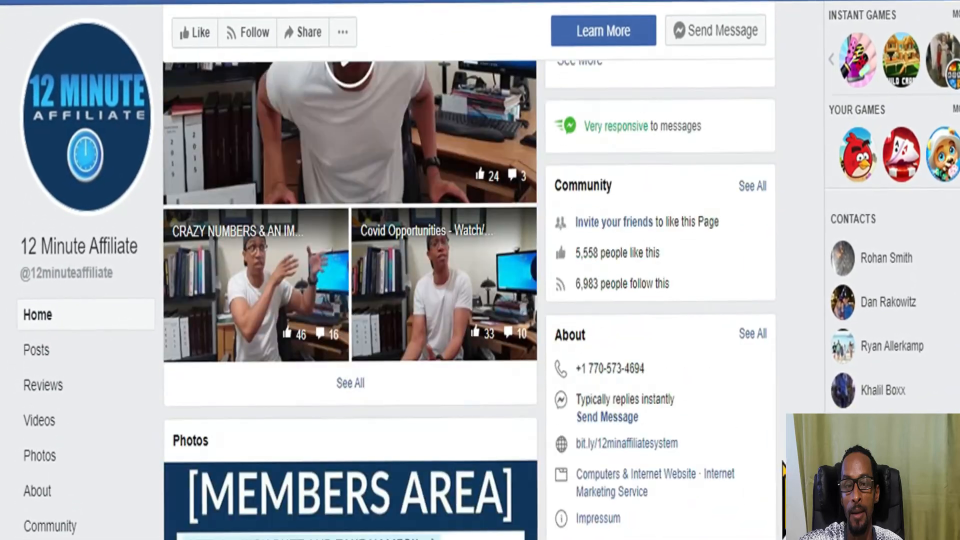
- Open the full Page Transparency details for 12 Minute Affiliate and go from there to the page's ads in the Ad Library
{"action": "scroll", "coordinate": [762, 452], "scroll_direction": "down", "scroll_amount": 2}
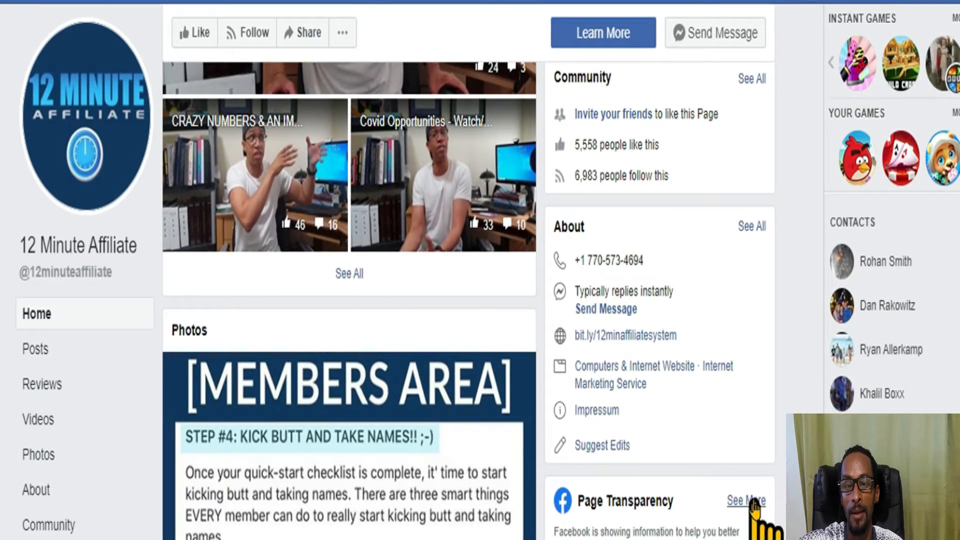
{"action": "left_click", "coordinate": [753, 505]}
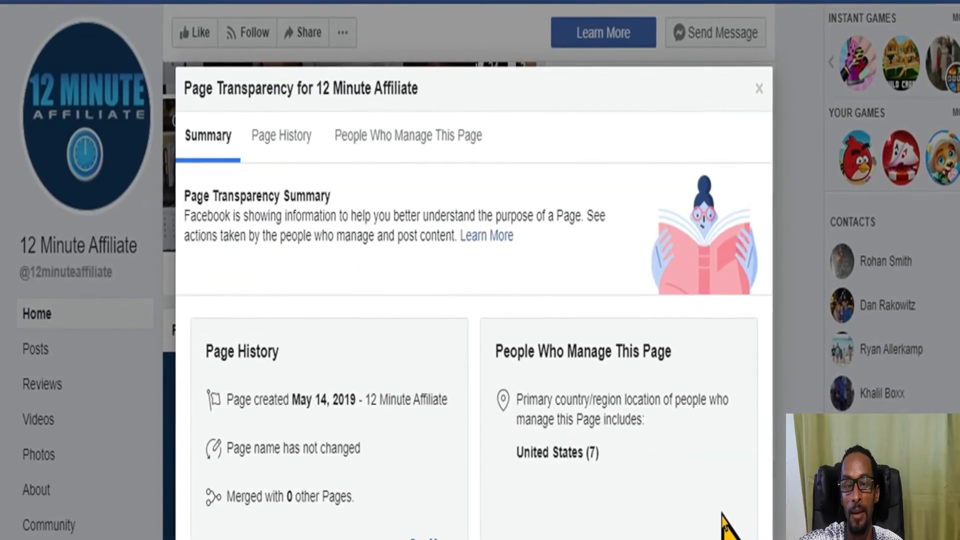
{"action": "scroll", "coordinate": [725, 520], "scroll_direction": "down", "scroll_amount": 2}
{"action": "scroll", "coordinate": [387, 329], "scroll_direction": "down", "scroll_amount": 3}
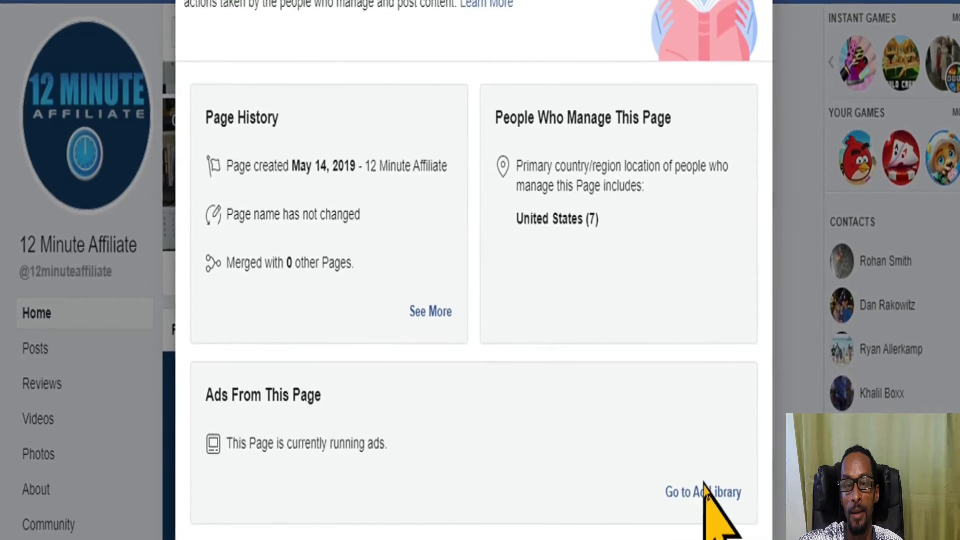
{"action": "left_click", "coordinate": [705, 494]}
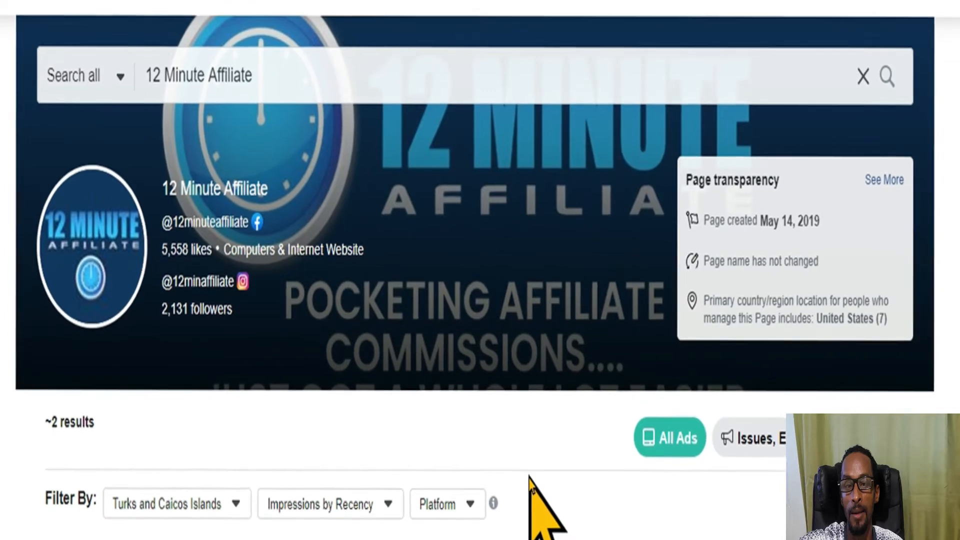
- Examine the 12 Minute Affiliate ad launched in June 2020, including its start date, platforms, text, link and image
{"action": "scroll", "coordinate": [520, 452], "scroll_direction": "down", "scroll_amount": 5}
{"action": "scroll", "coordinate": [516, 433], "scroll_direction": "down", "scroll_amount": 2}
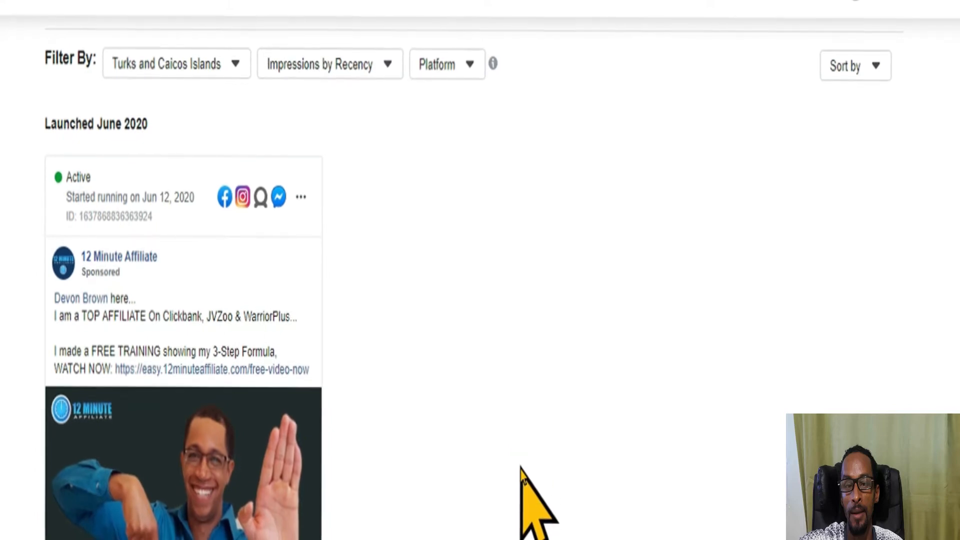
{"action": "scroll", "coordinate": [521, 468], "scroll_direction": "down", "scroll_amount": 2}
{"action": "scroll", "coordinate": [555, 394], "scroll_direction": "up", "scroll_amount": 2}
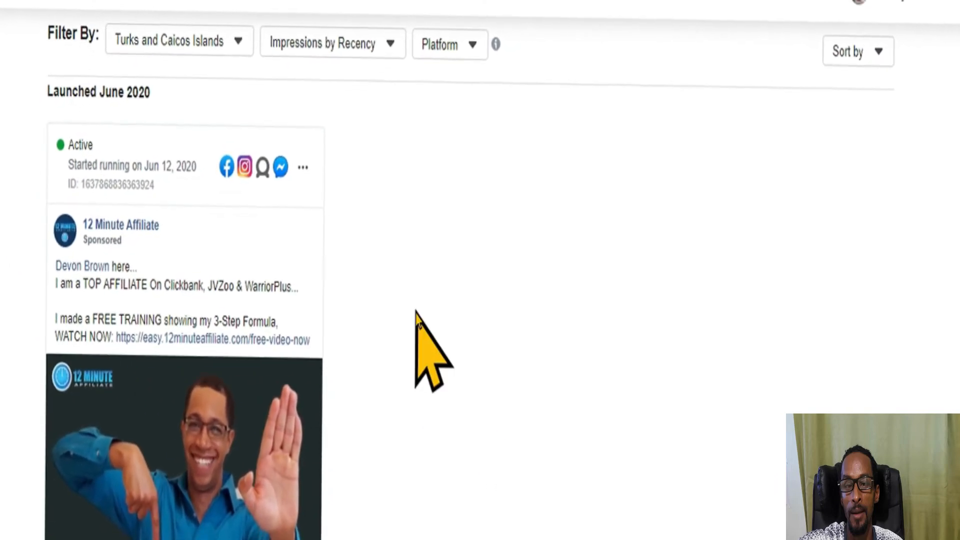
{"action": "scroll", "coordinate": [446, 324], "scroll_direction": "down", "scroll_amount": 3}
{"action": "scroll", "coordinate": [465, 369], "scroll_direction": "up", "scroll_amount": 2}
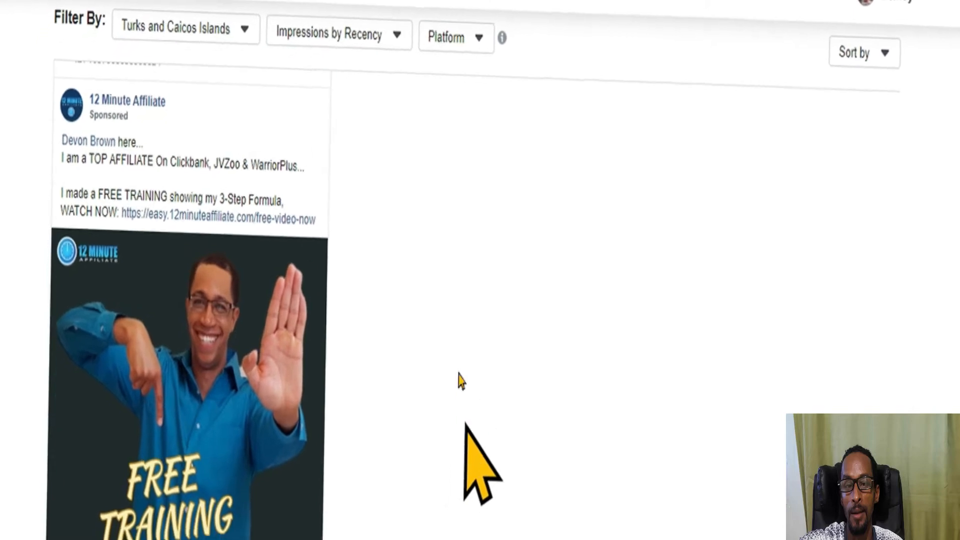
{"action": "scroll", "coordinate": [464, 420], "scroll_direction": "down", "scroll_amount": 5}
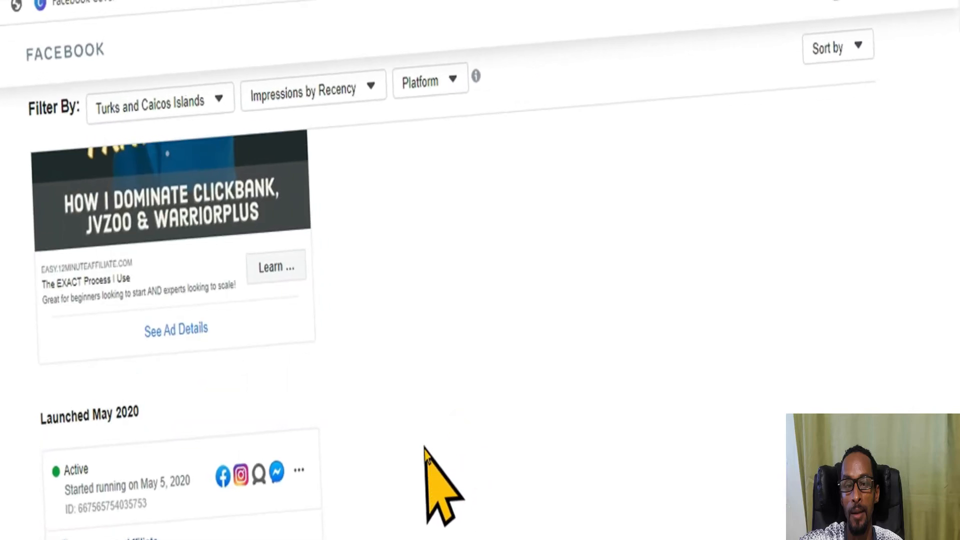
{"action": "scroll", "coordinate": [400, 435], "scroll_direction": "up", "scroll_amount": 8}
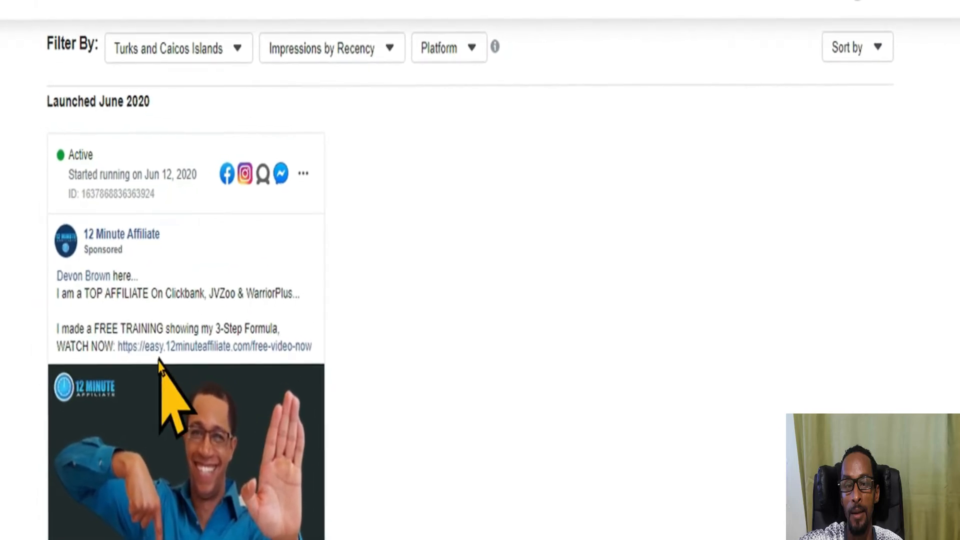
{"action": "scroll", "coordinate": [311, 365], "scroll_direction": "down", "scroll_amount": 3}
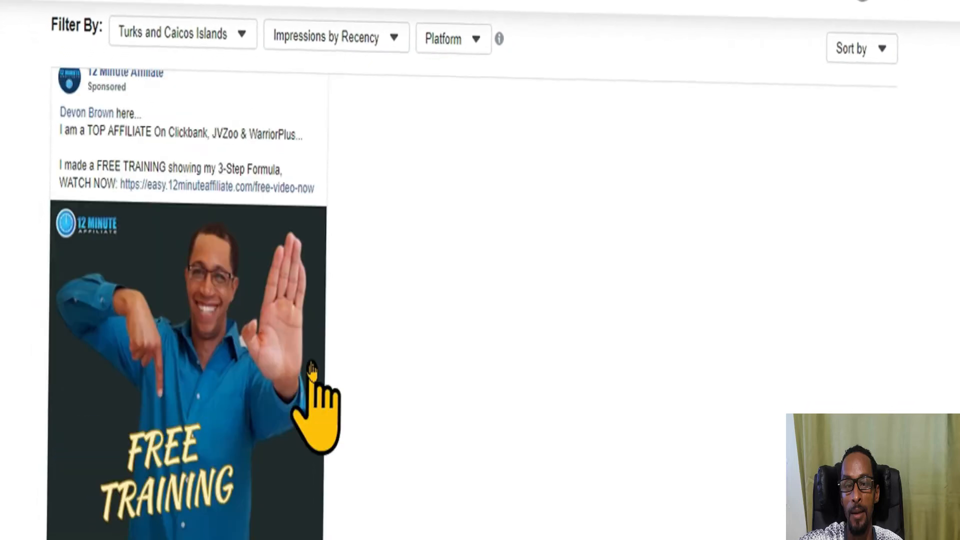
- Compare the ad launched in May 2020 with the June 2020 one, checking its text, link, image and headline
{"action": "scroll", "coordinate": [310, 372], "scroll_direction": "down", "scroll_amount": 5}
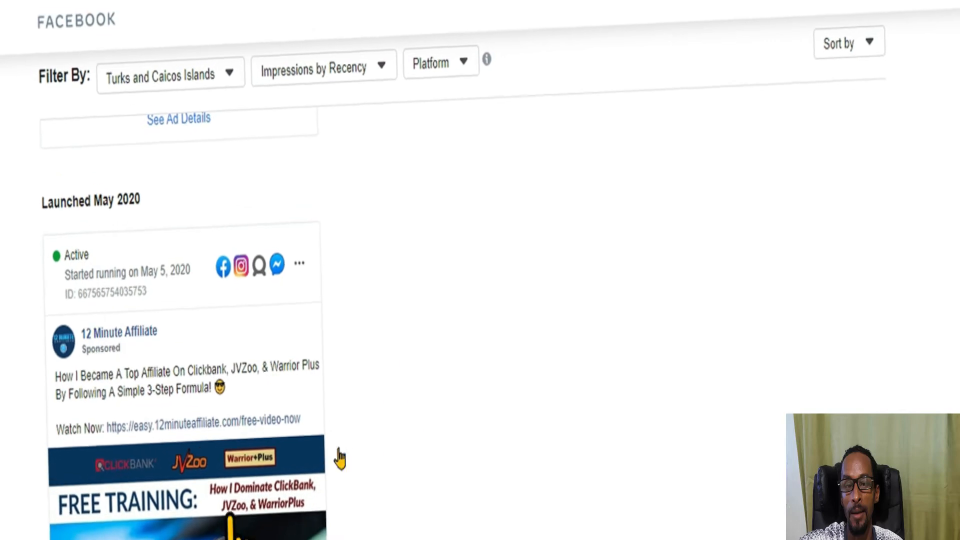
{"action": "scroll", "coordinate": [385, 392], "scroll_direction": "up", "scroll_amount": 10}
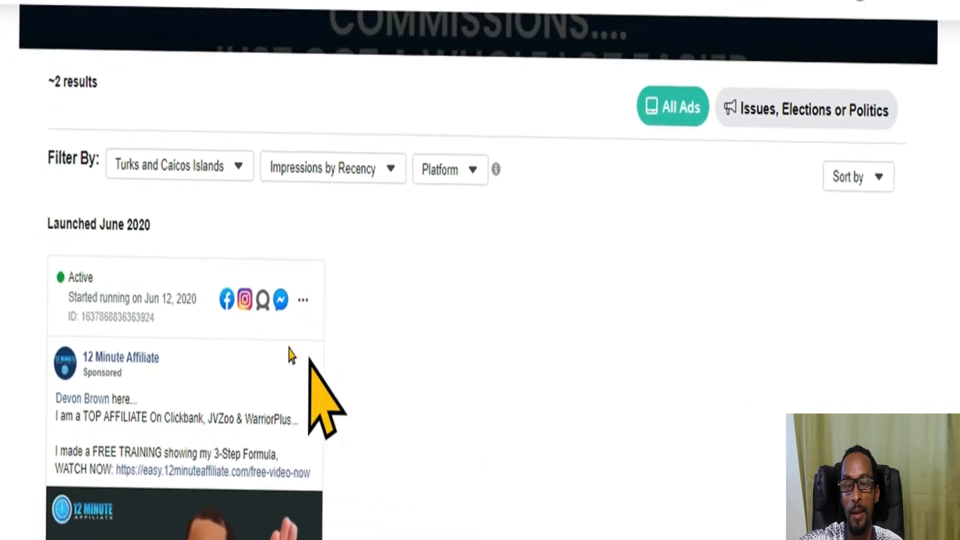
{"action": "scroll", "coordinate": [282, 280], "scroll_direction": "down", "scroll_amount": 5}
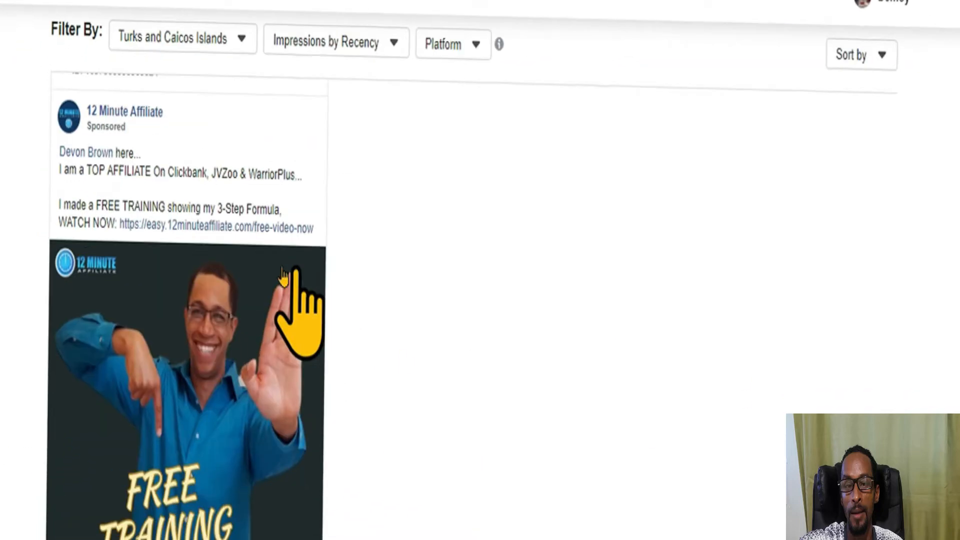
{"action": "scroll", "coordinate": [283, 274], "scroll_direction": "down", "scroll_amount": 10}
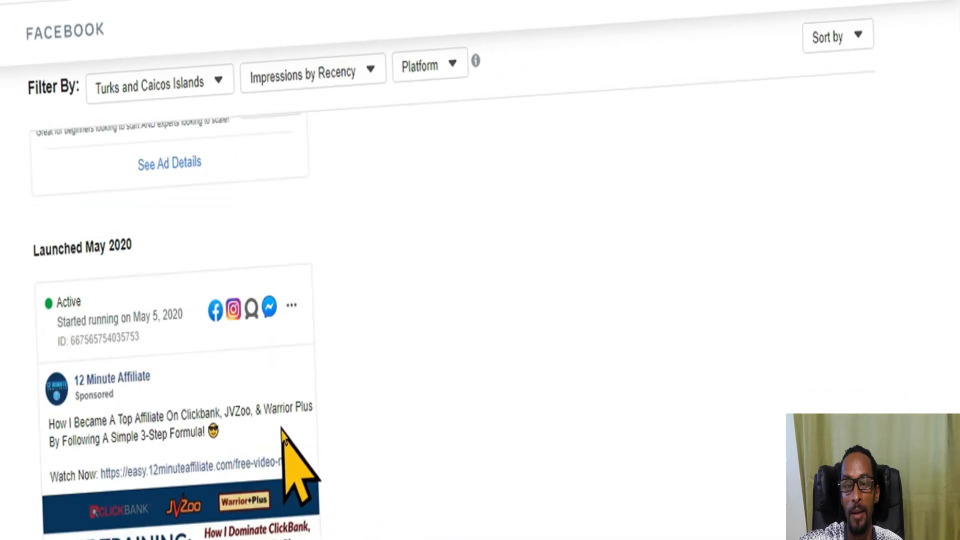
{"action": "scroll", "coordinate": [253, 450], "scroll_direction": "down", "scroll_amount": 4}
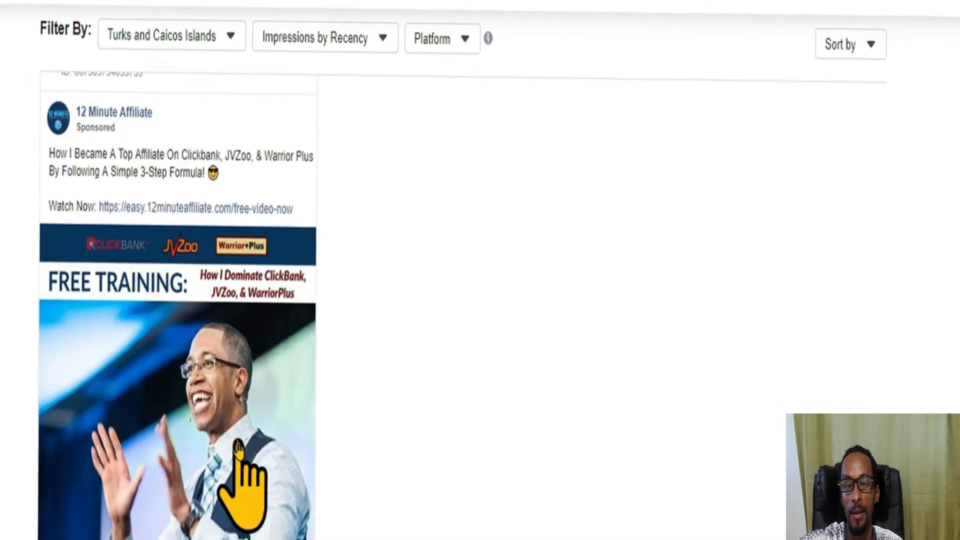
{"action": "scroll", "coordinate": [238, 447], "scroll_direction": "down", "scroll_amount": 5}
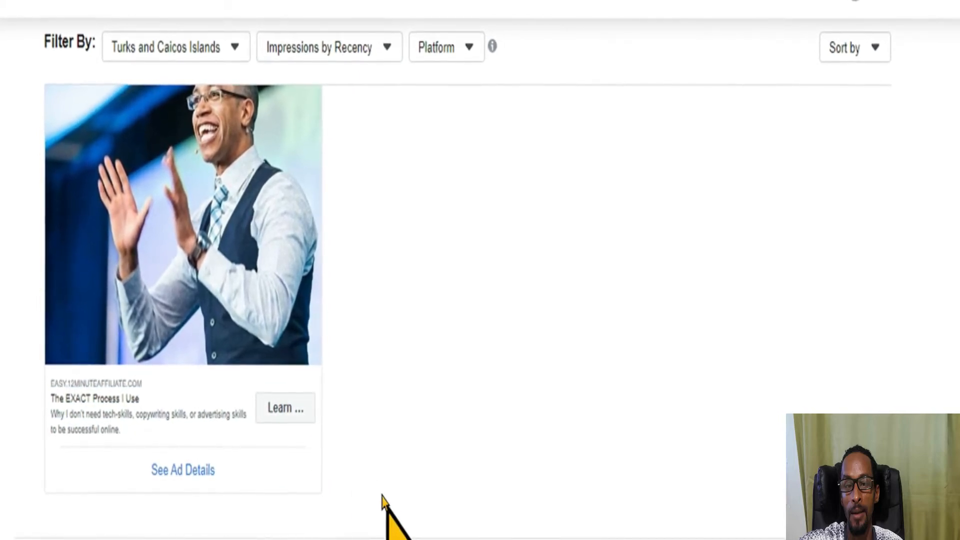
{"action": "scroll", "coordinate": [570, 423], "scroll_direction": "up", "scroll_amount": 8}
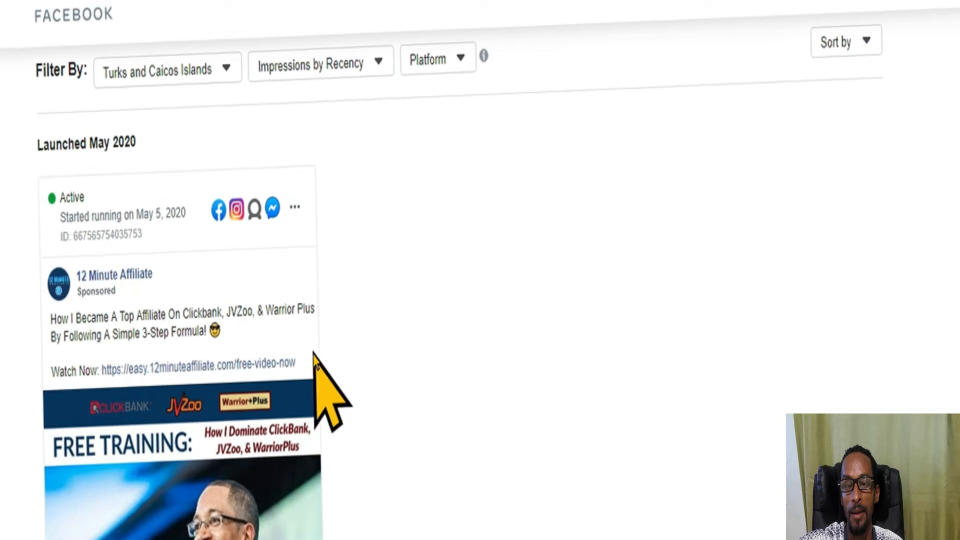
{"action": "scroll", "coordinate": [520, 503], "scroll_direction": "up", "scroll_amount": 6}
{"action": "scroll", "coordinate": [520, 502], "scroll_direction": "up", "scroll_amount": 4}
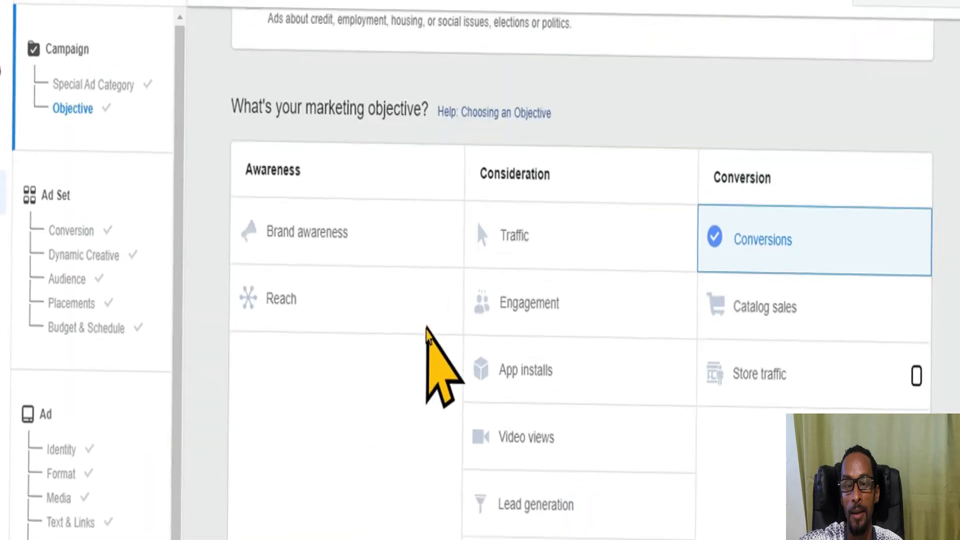
- In Facebook's ad creation page, choose Conversions as the campaign's marketing objective and bring up its campaign settings
{"action": "scroll", "coordinate": [428, 330], "scroll_direction": "up", "scroll_amount": 5}
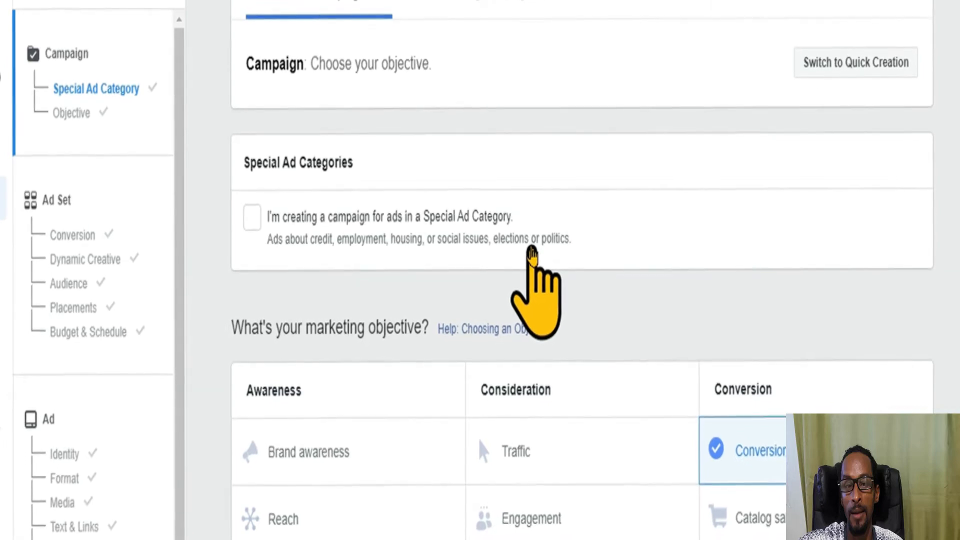
{"action": "scroll", "coordinate": [525, 330], "scroll_direction": "down", "scroll_amount": 5}
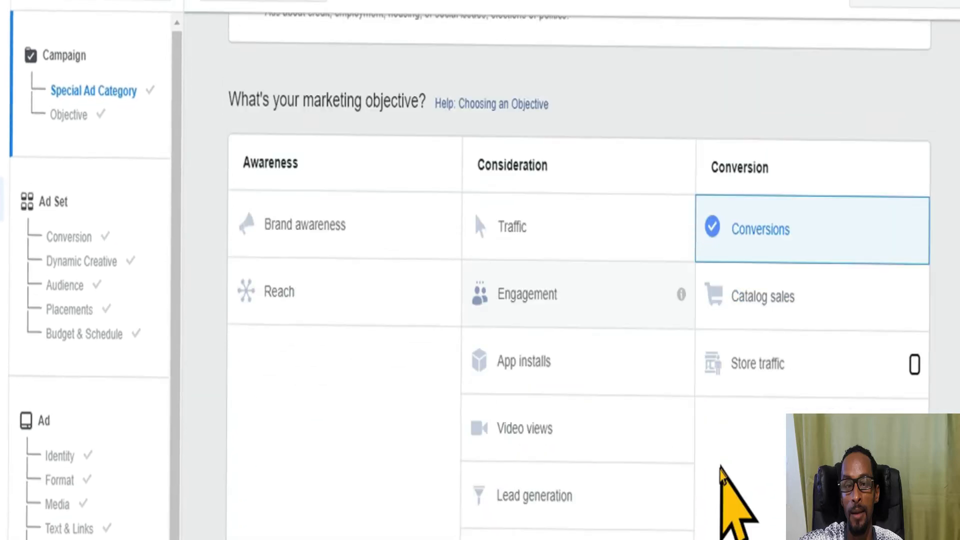
{"action": "scroll", "coordinate": [524, 290], "scroll_direction": "up", "scroll_amount": 1}
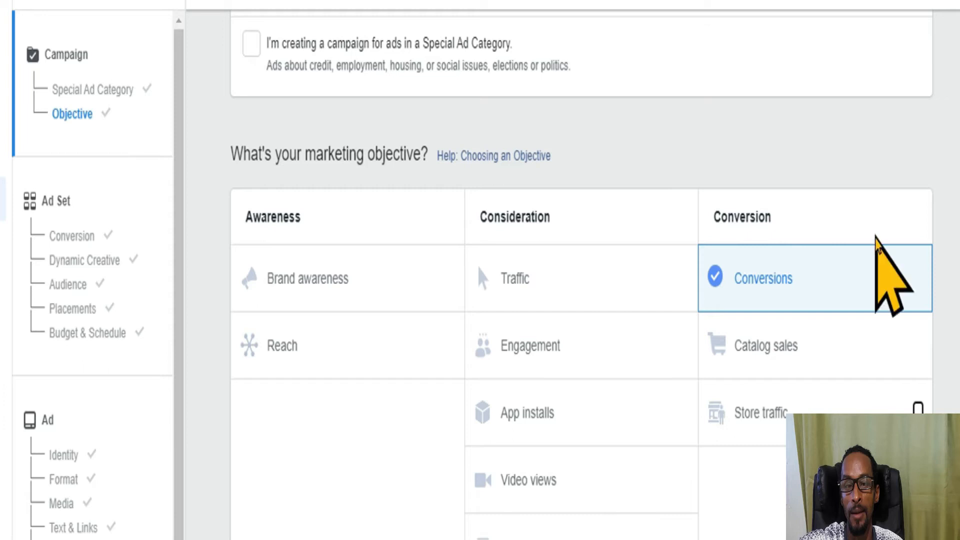
{"action": "left_click", "coordinate": [767, 279]}
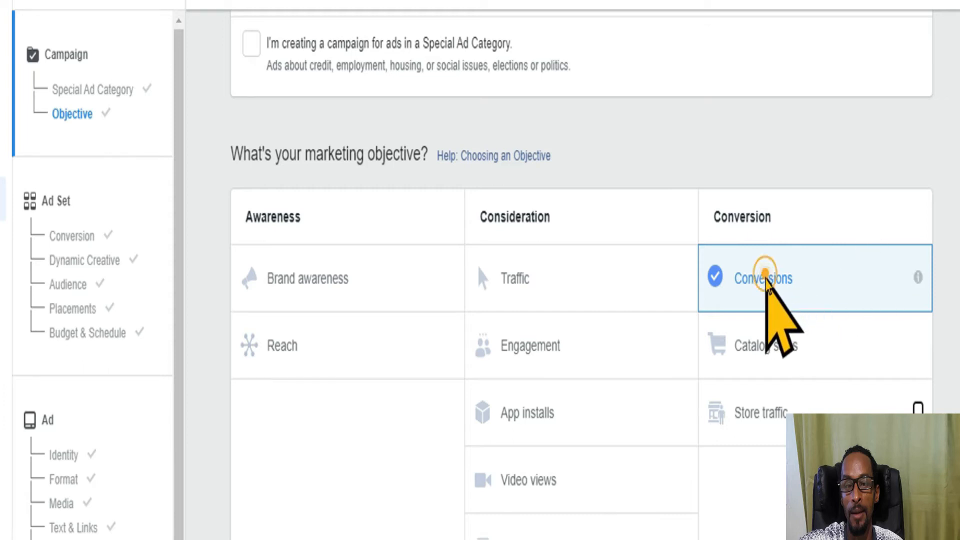
{"action": "scroll", "coordinate": [767, 278], "scroll_direction": "down", "scroll_amount": 12}
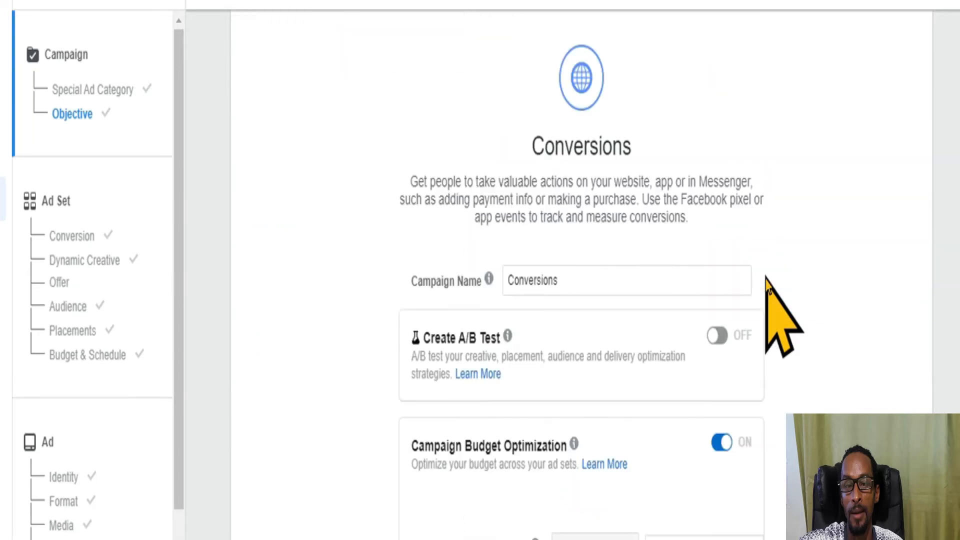
{"action": "scroll", "coordinate": [829, 260], "scroll_direction": "up", "scroll_amount": 2}
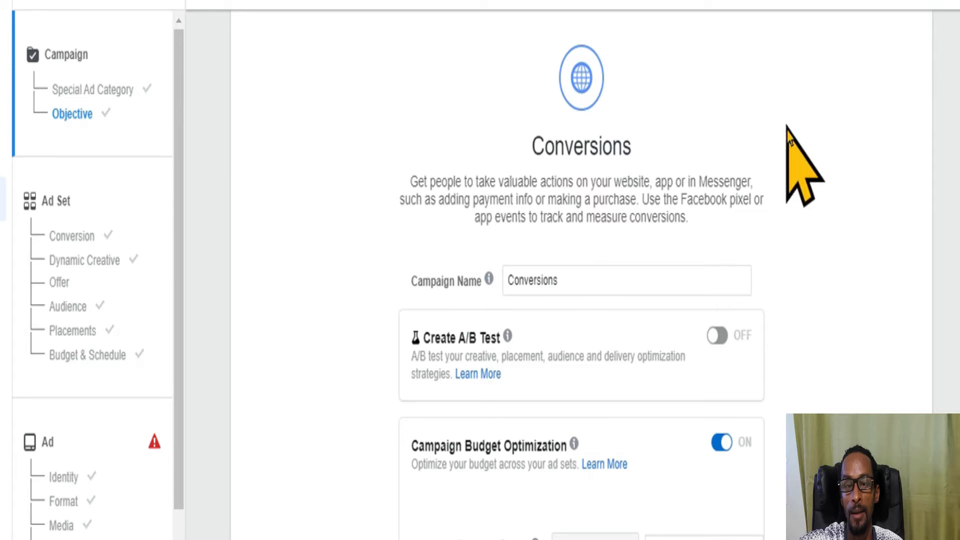
- Rename the campaign as "Conv-affiliate Marketing"
{"action": "left_click", "coordinate": [616, 291]}
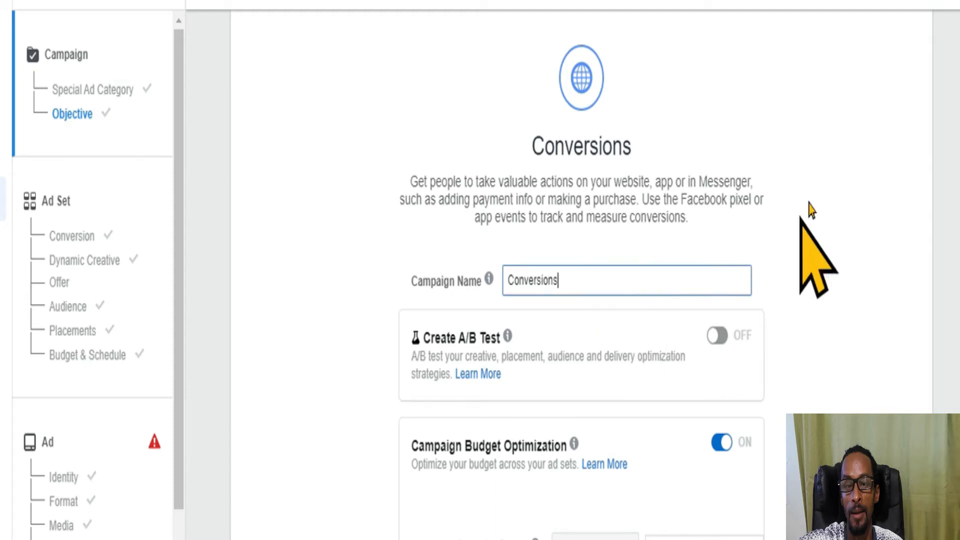
{"action": "key", "text": "BackSpace"}
{"action": "key", "text": "BackSpace"}
{"action": "key", "text": "BackSpace"}
{"action": "key", "text": "BackSpace"}
{"action": "key", "text": "BackSpace"}
{"action": "key", "text": "BackSpace"}
{"action": "key", "text": "BackSpace"}
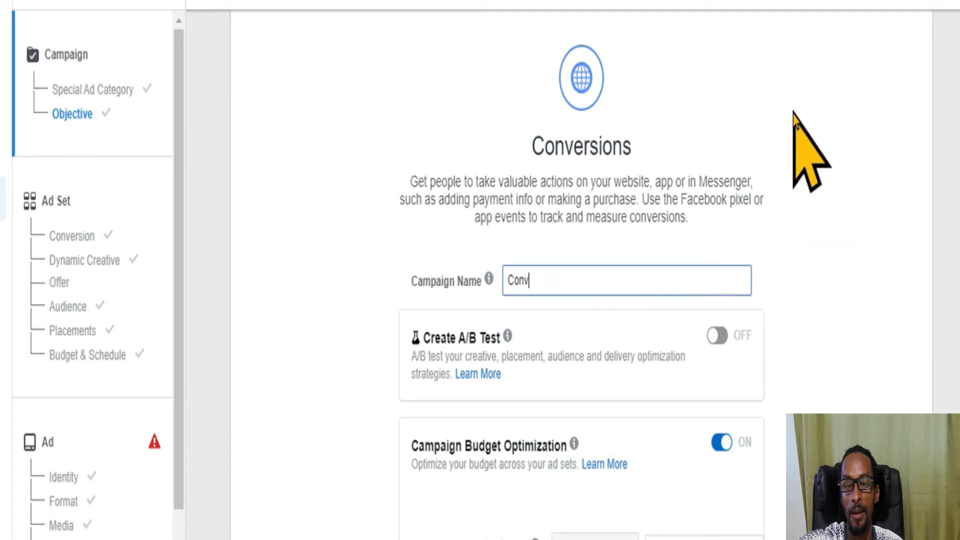
{"action": "type", "text": "-affiliate Mar"}
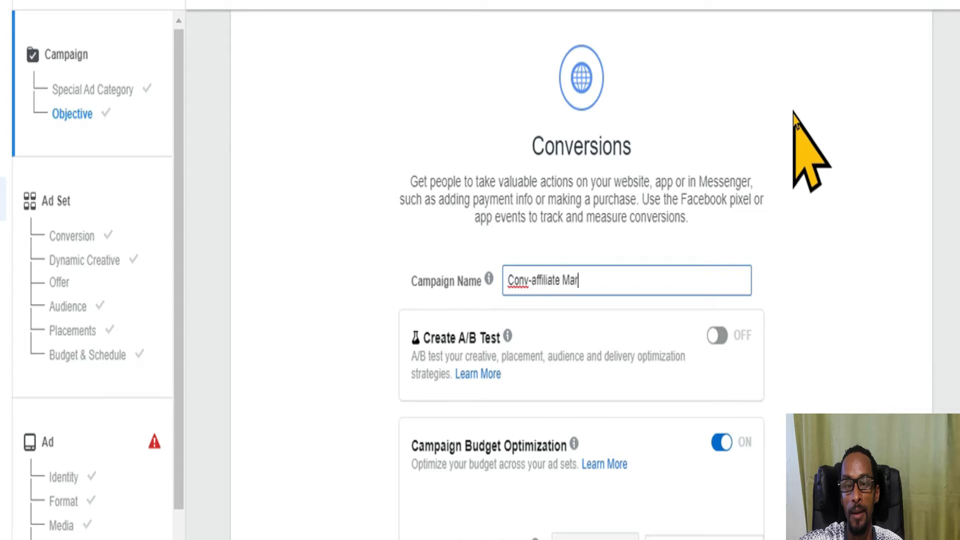
{"action": "type", "text": "keting"}
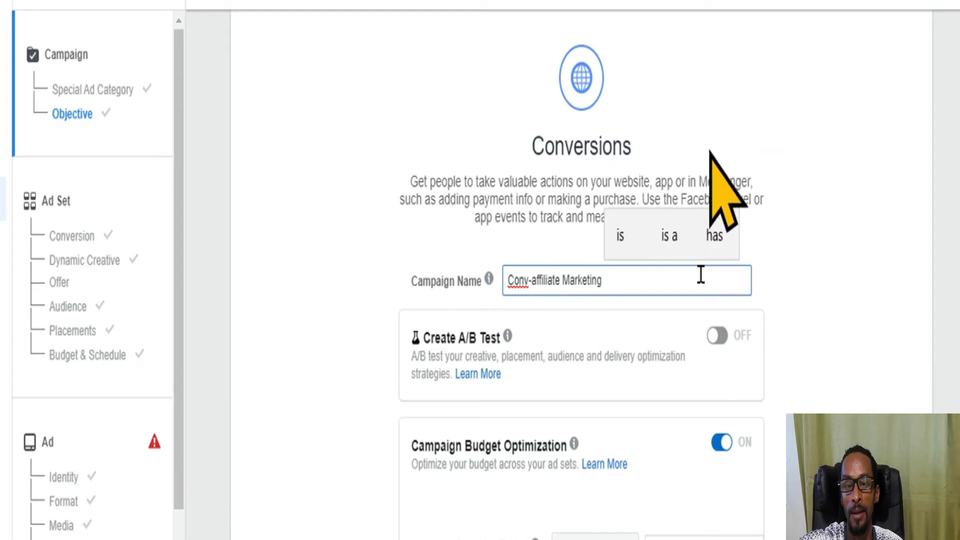
- Keep Campaign Budget Optimization and the daily budget as they are and continue to the ad set settings
{"action": "scroll", "coordinate": [754, 285], "scroll_direction": "down", "scroll_amount": 1}
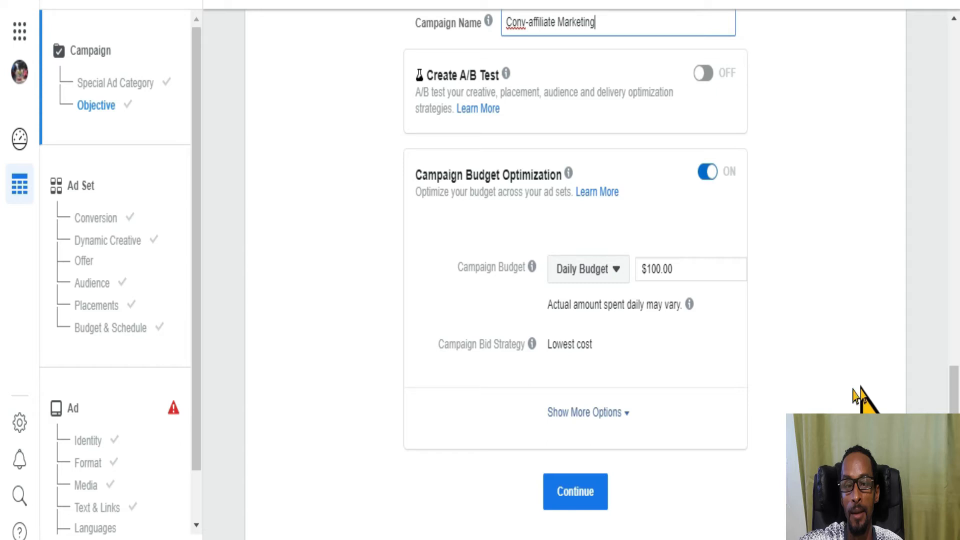
{"action": "scroll", "coordinate": [825, 380], "scroll_direction": "down", "scroll_amount": 2}
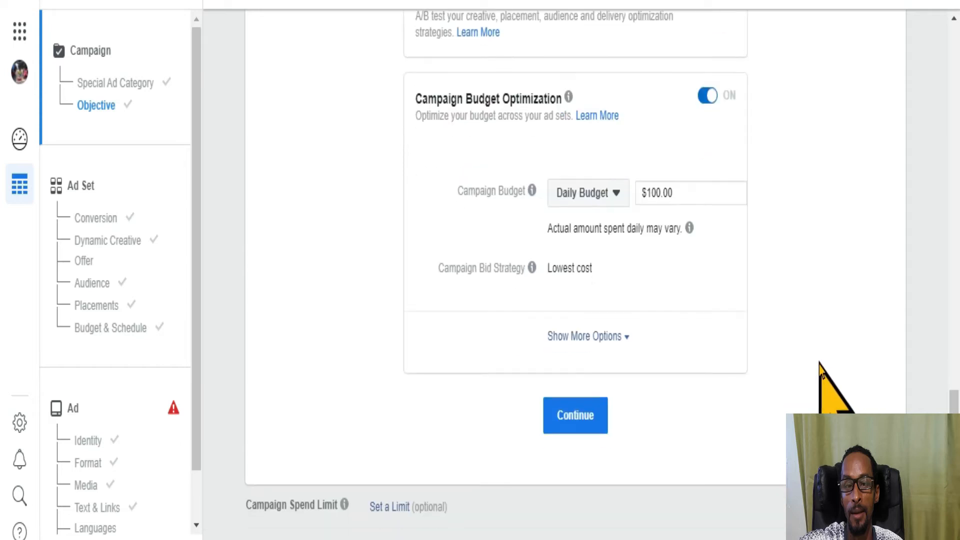
{"action": "left_click", "coordinate": [586, 410]}
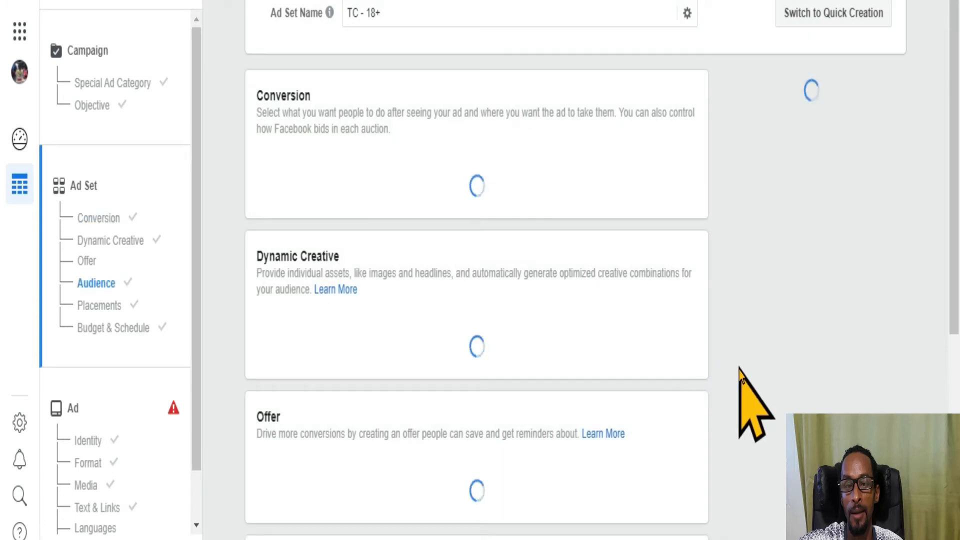
- Replace the ad set's name with "affilate Marketing adset 1"
{"action": "left_click", "coordinate": [464, 17]}
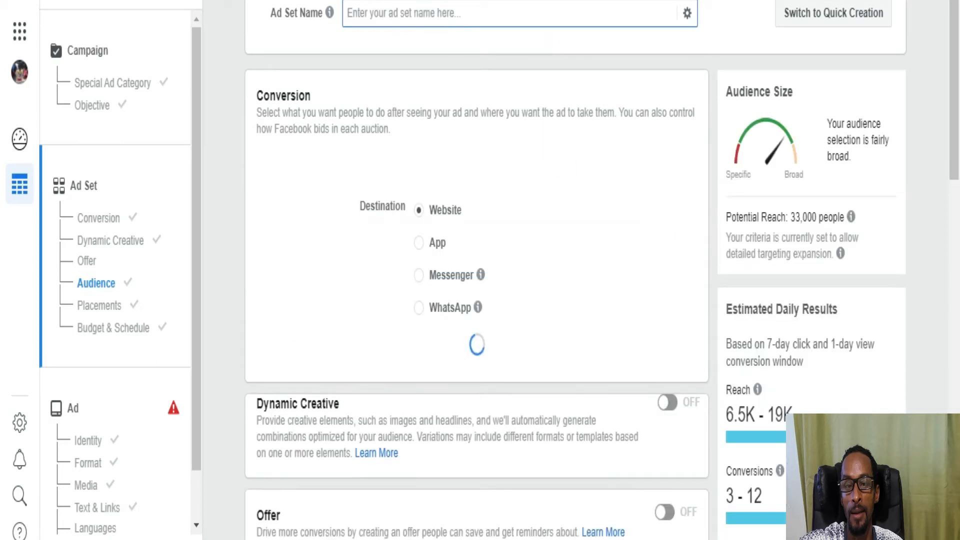
{"action": "left_click", "coordinate": [552, 20]}
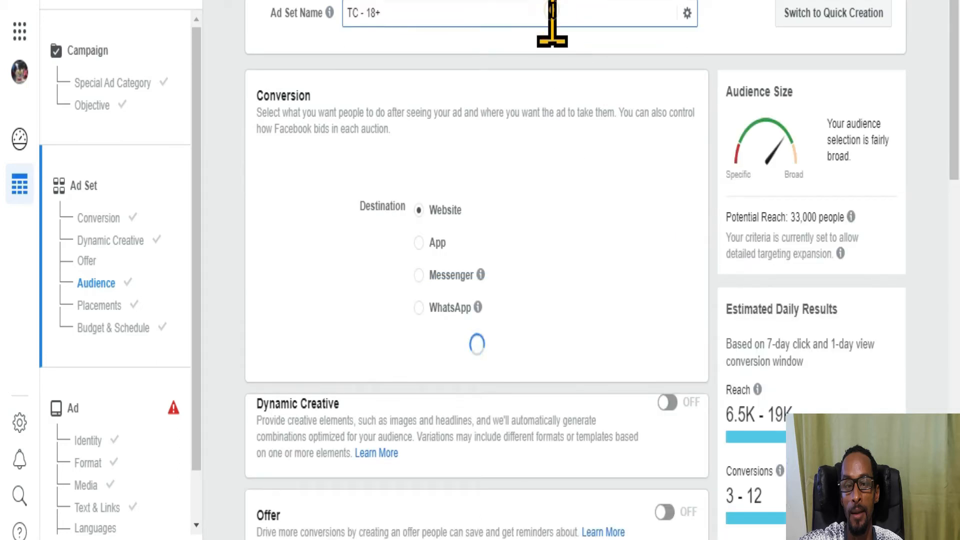
{"action": "key", "text": "BackSpace"}
{"action": "key", "text": "BackSpace"}
{"action": "key", "text": "BackSpace"}
{"action": "key", "text": "BackSpace"}
{"action": "key", "text": "BackSpace"}
{"action": "key", "text": "BackSpace"}
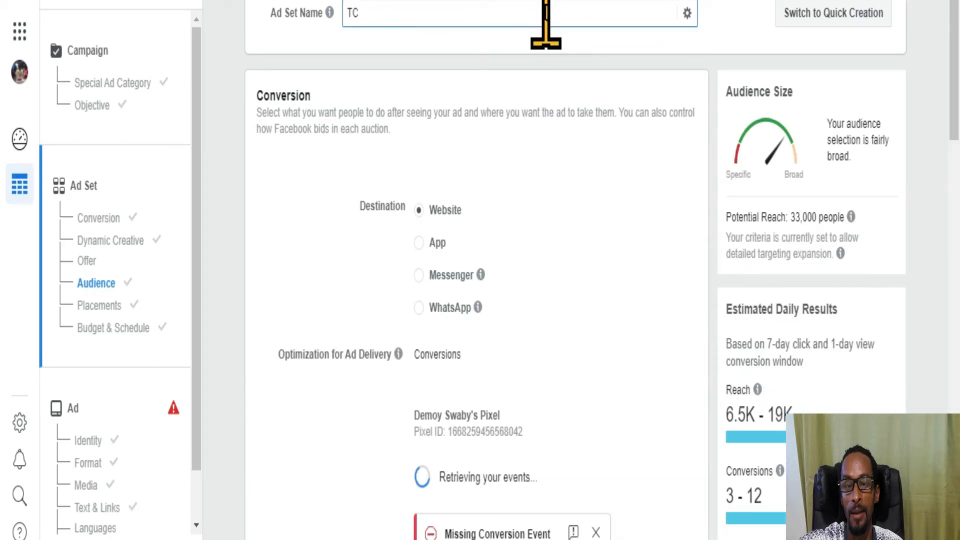
{"action": "key", "text": "BackSpace"}
{"action": "key", "text": "BackSpace"}
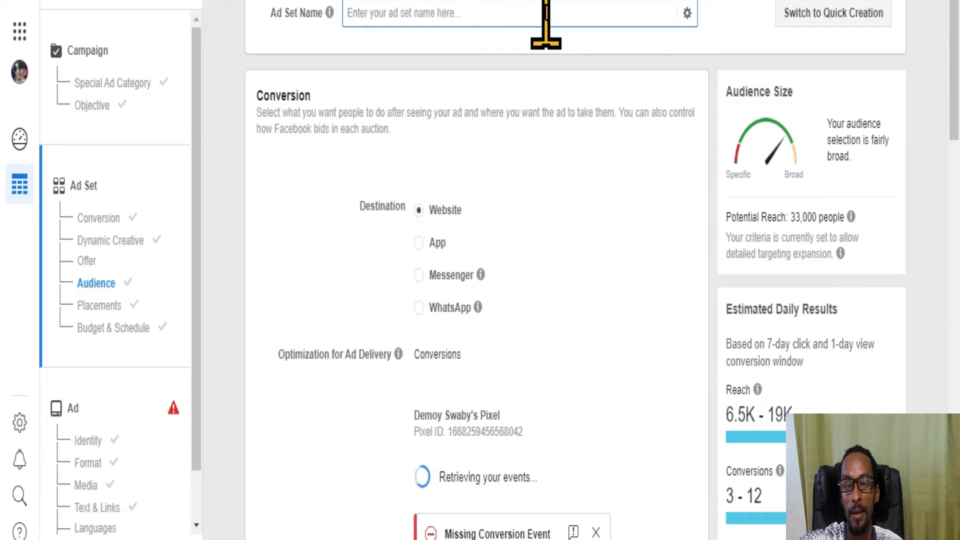
{"action": "type", "text": "affilate"}
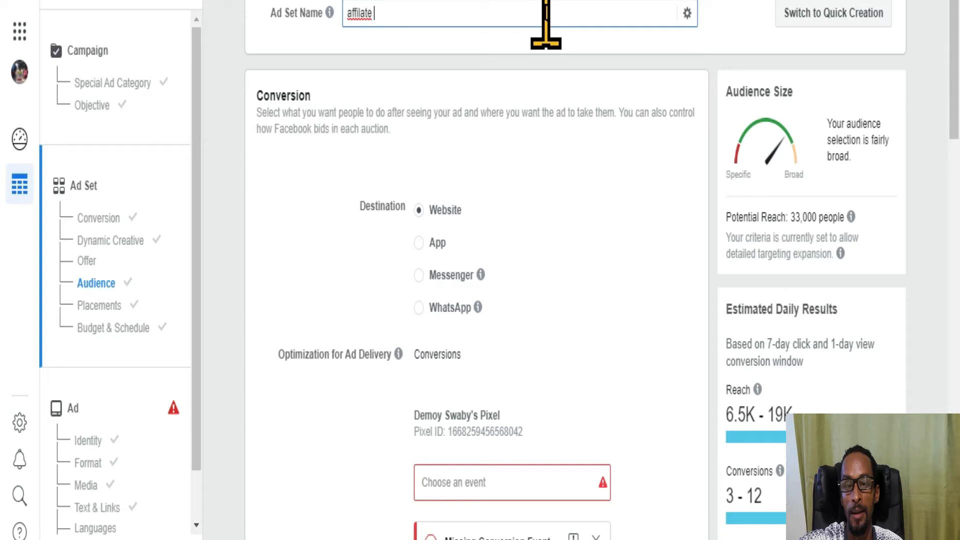
{"action": "type", "text": " Marketing ads"}
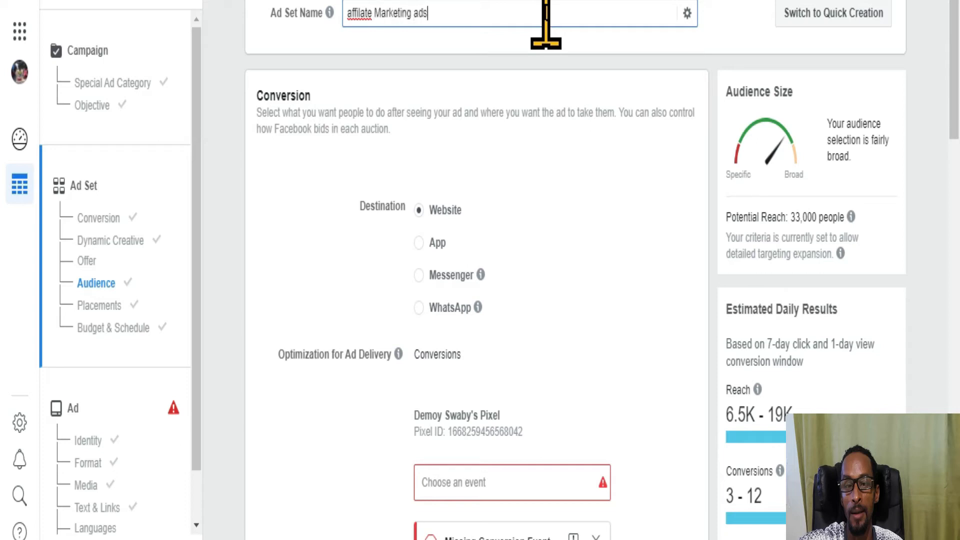
{"action": "type", "text": "et 1"}
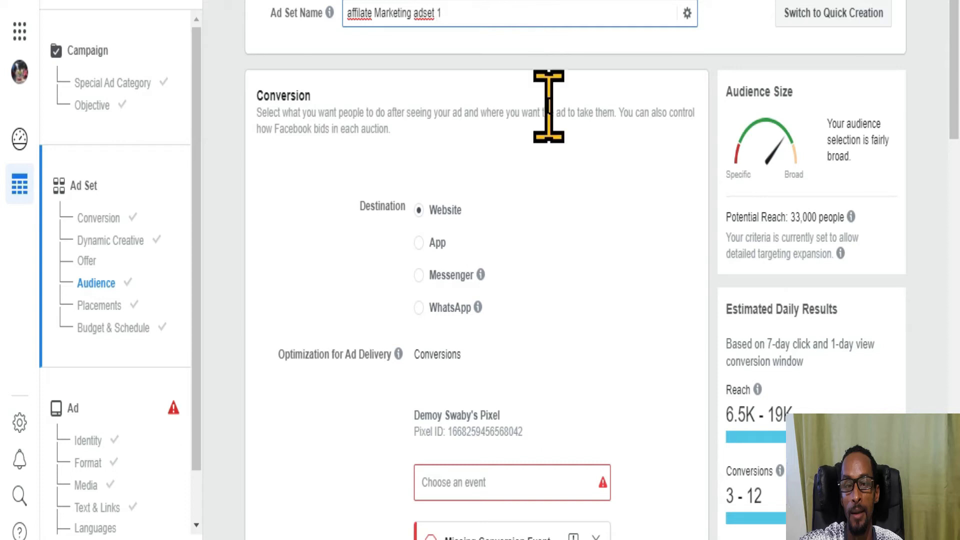
- Keep Website as the conversion destination and choose Purchase as the pixel's conversion event
{"action": "scroll", "coordinate": [625, 270], "scroll_direction": "down", "scroll_amount": 3}
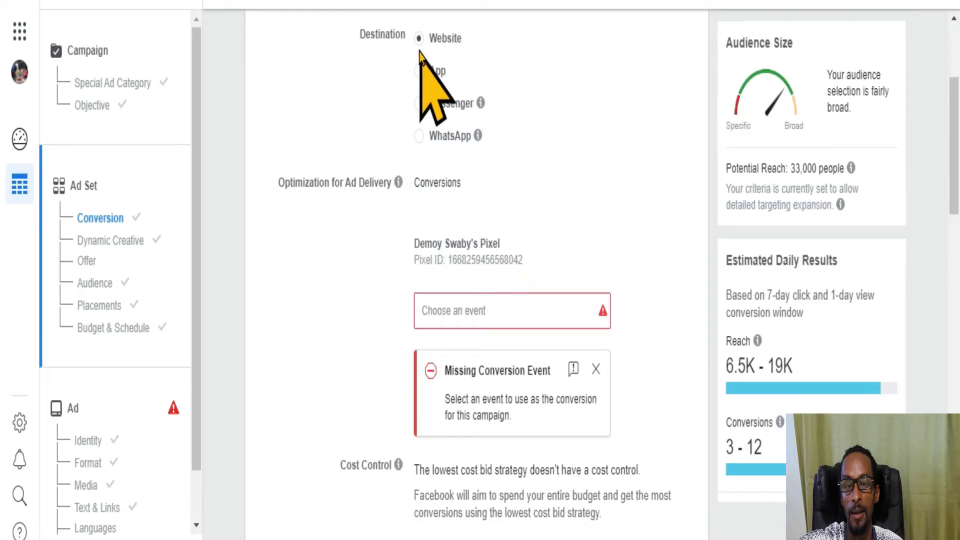
{"action": "scroll", "coordinate": [450, 173], "scroll_direction": "up", "scroll_amount": 1}
{"action": "scroll", "coordinate": [470, 130], "scroll_direction": "up", "scroll_amount": 1}
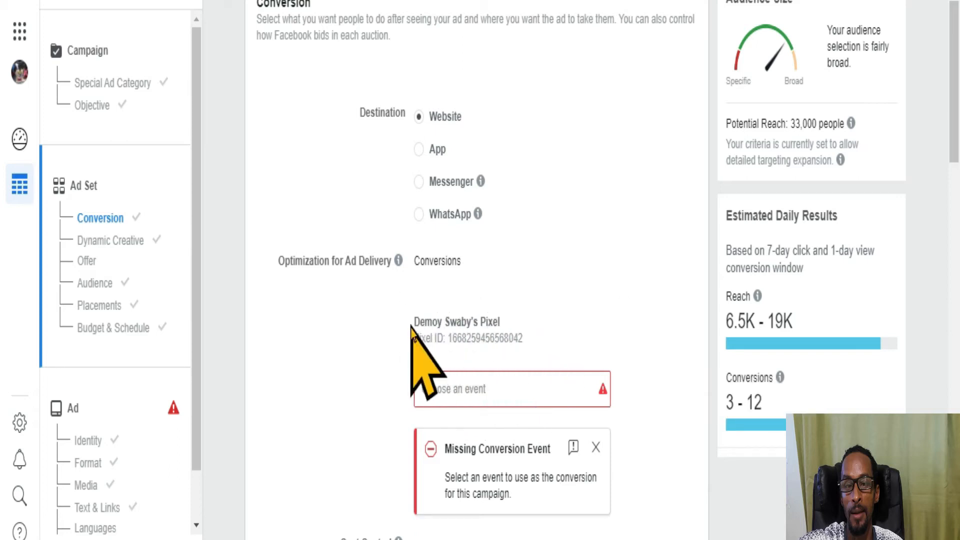
{"action": "left_click", "coordinate": [492, 389]}
{"action": "scroll", "coordinate": [495, 388], "scroll_direction": "down", "scroll_amount": 2}
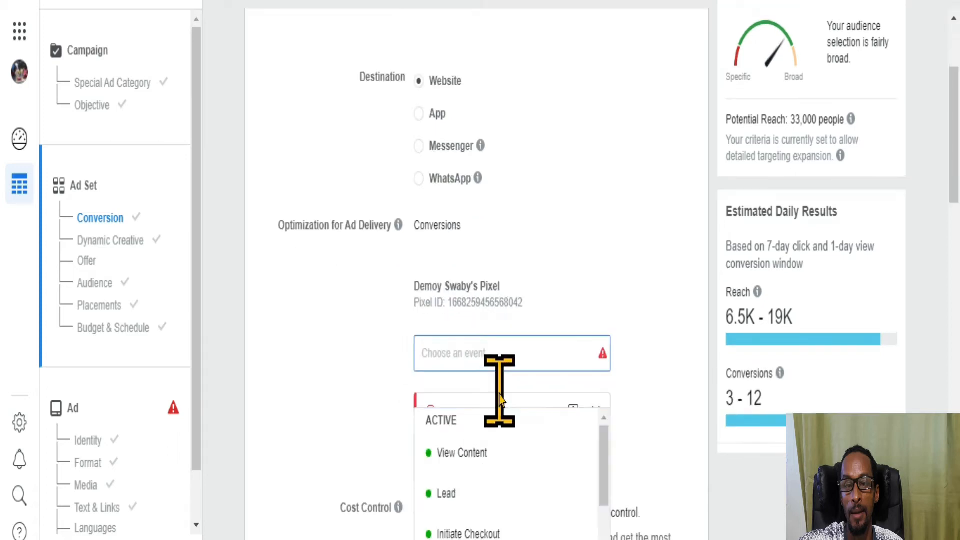
{"action": "scroll", "coordinate": [515, 440], "scroll_direction": "down", "scroll_amount": 3}
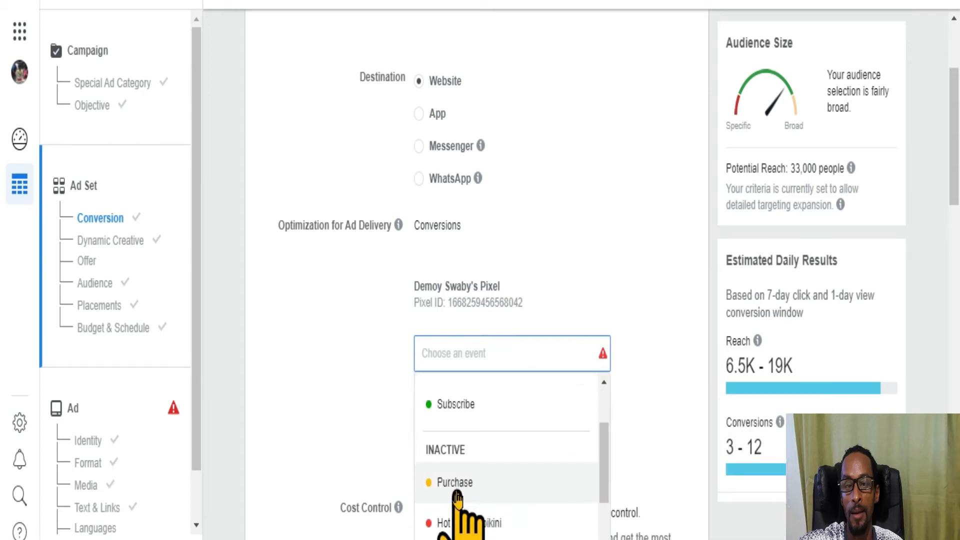
{"action": "mouse_move", "coordinate": [462, 485]}
{"action": "left_click", "coordinate": [514, 489]}
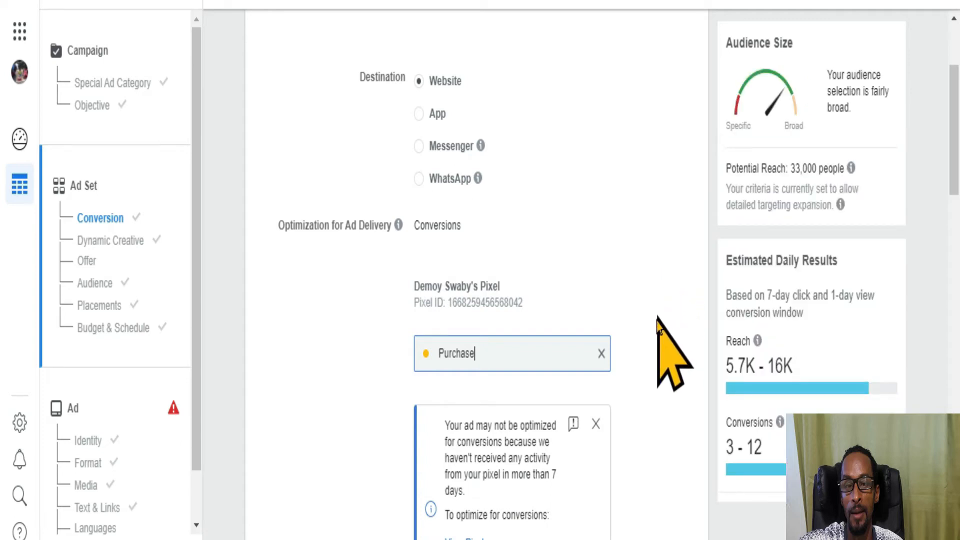
- Review the ad set's Cost Control, Dynamic Creative, Offer and Audience sections, including the location, age and gender settings
{"action": "scroll", "coordinate": [660, 349], "scroll_direction": "down", "scroll_amount": 3}
{"action": "scroll", "coordinate": [651, 386], "scroll_direction": "down", "scroll_amount": 4}
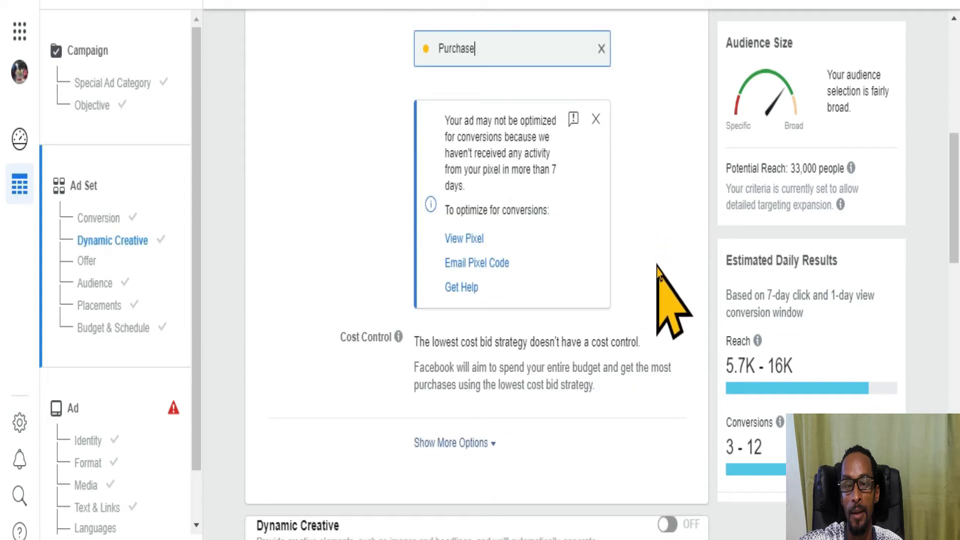
{"action": "scroll", "coordinate": [561, 353], "scroll_direction": "down", "scroll_amount": 3}
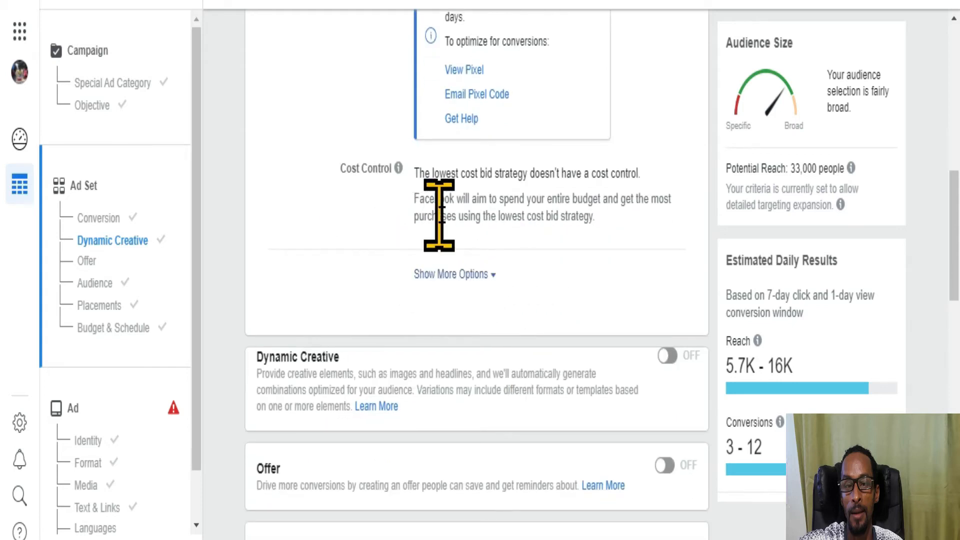
{"action": "scroll", "coordinate": [575, 362], "scroll_direction": "down", "scroll_amount": 2}
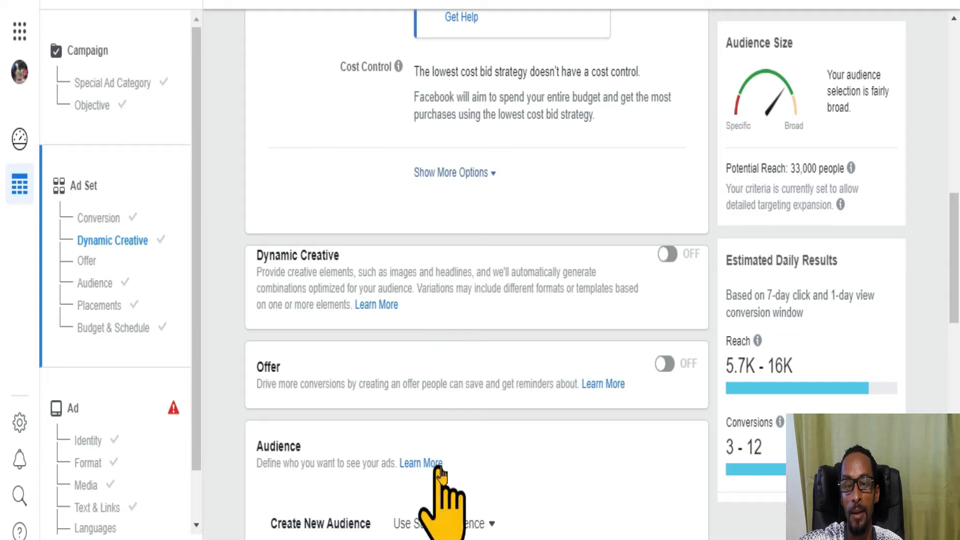
{"action": "scroll", "coordinate": [473, 404], "scroll_direction": "down", "scroll_amount": 5}
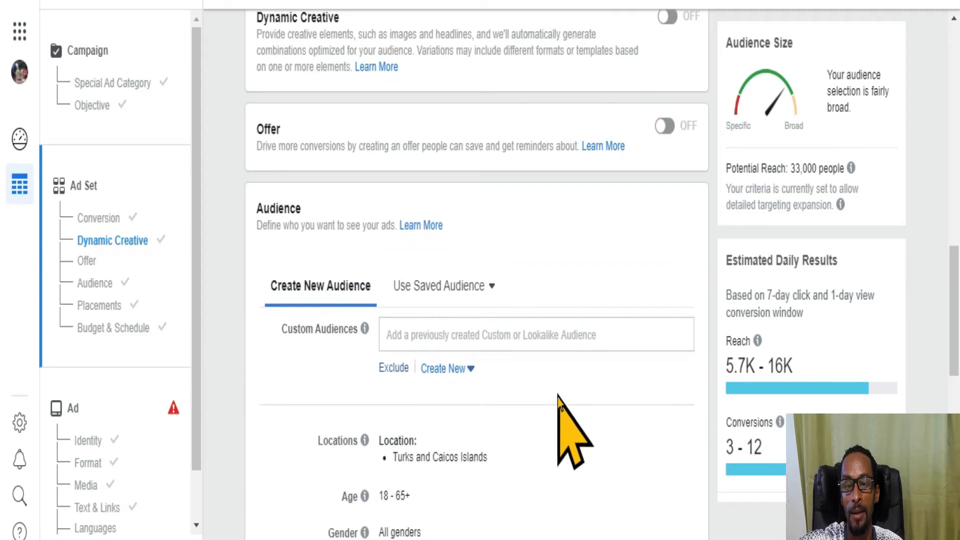
{"action": "scroll", "coordinate": [558, 388], "scroll_direction": "up", "scroll_amount": 2}
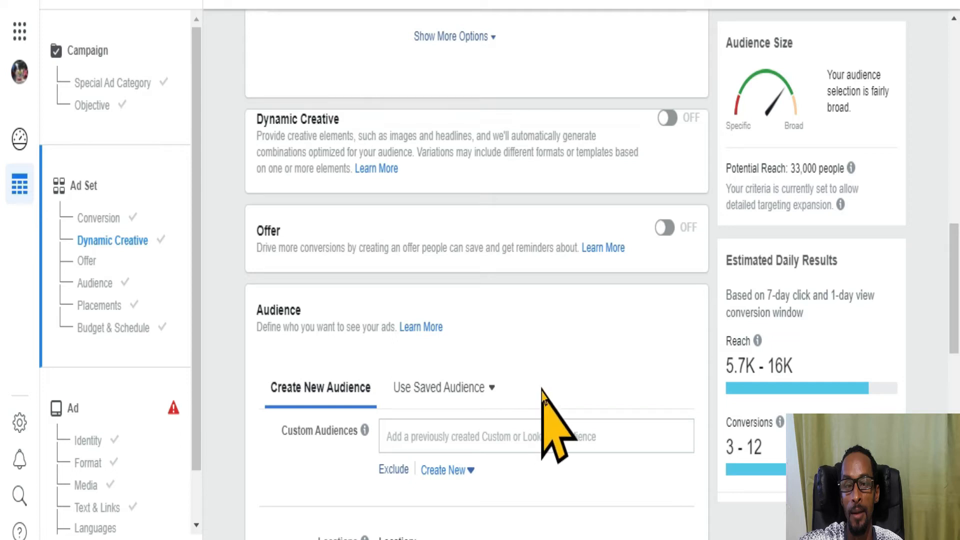
{"action": "scroll", "coordinate": [548, 392], "scroll_direction": "down", "scroll_amount": 3}
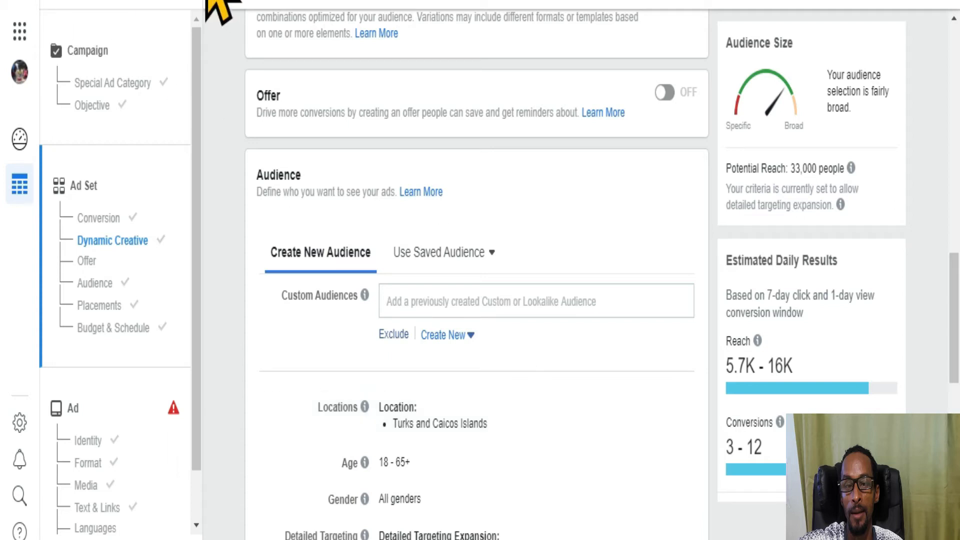
{"action": "scroll", "coordinate": [126, 180], "scroll_direction": "down", "scroll_amount": 2}
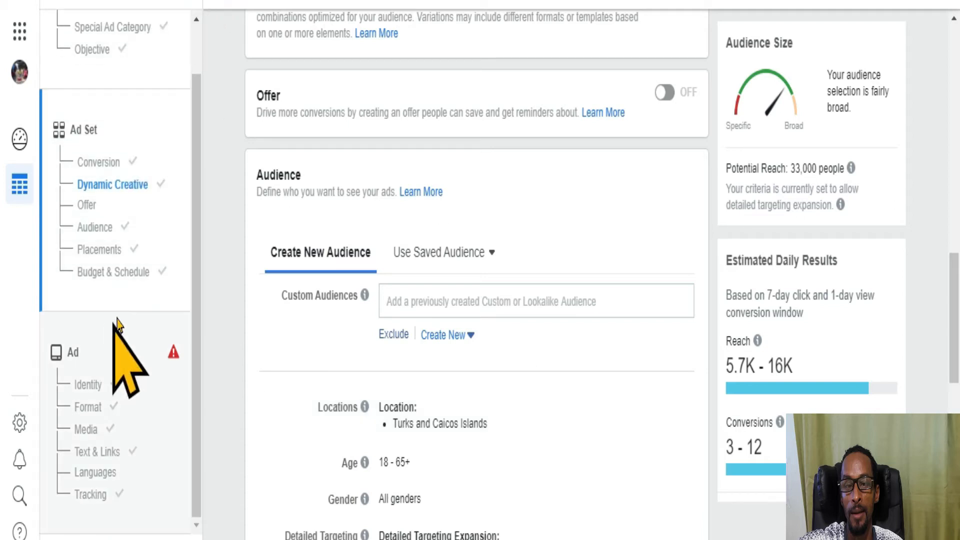
{"action": "scroll", "coordinate": [119, 200], "scroll_direction": "up", "scroll_amount": 2}
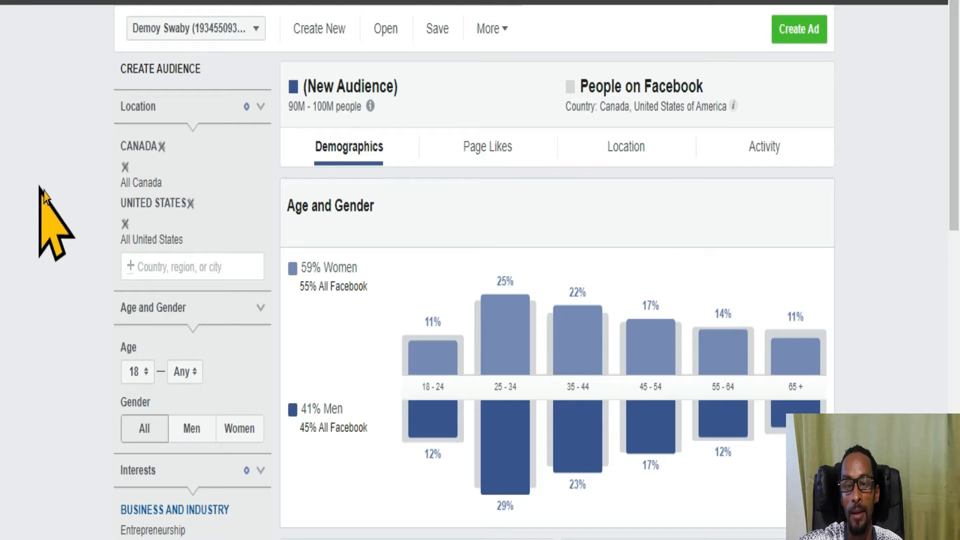
- Look through the business tools list to locate Audience Insights under Analyze and Report, then close the list
{"action": "left_click", "coordinate": [39, 2]}
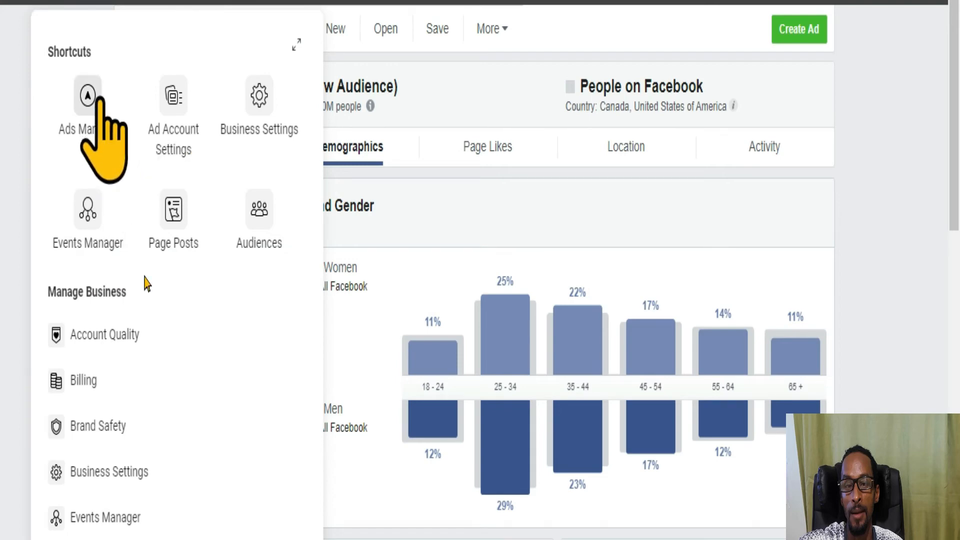
{"action": "scroll", "coordinate": [145, 283], "scroll_direction": "down", "scroll_amount": 6}
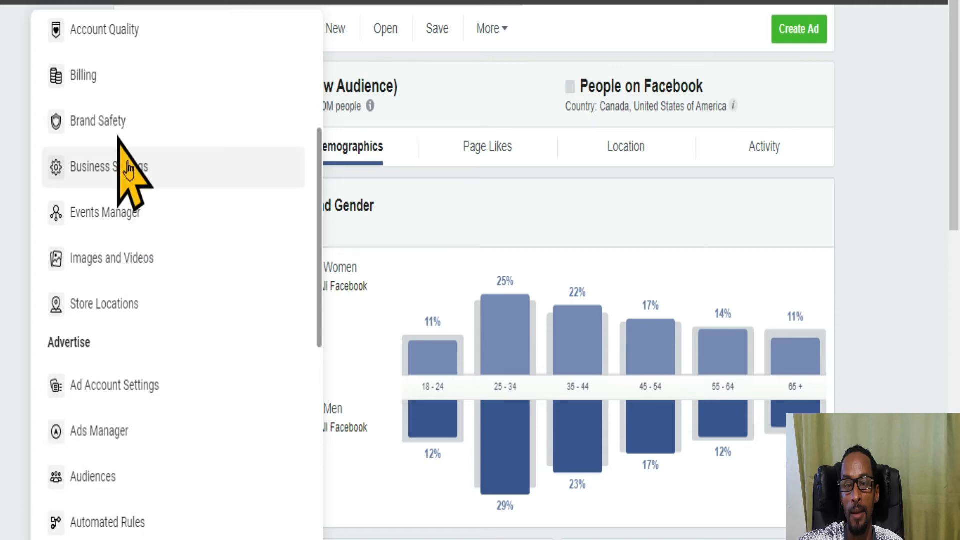
{"action": "scroll", "coordinate": [150, 350], "scroll_direction": "up", "scroll_amount": 5}
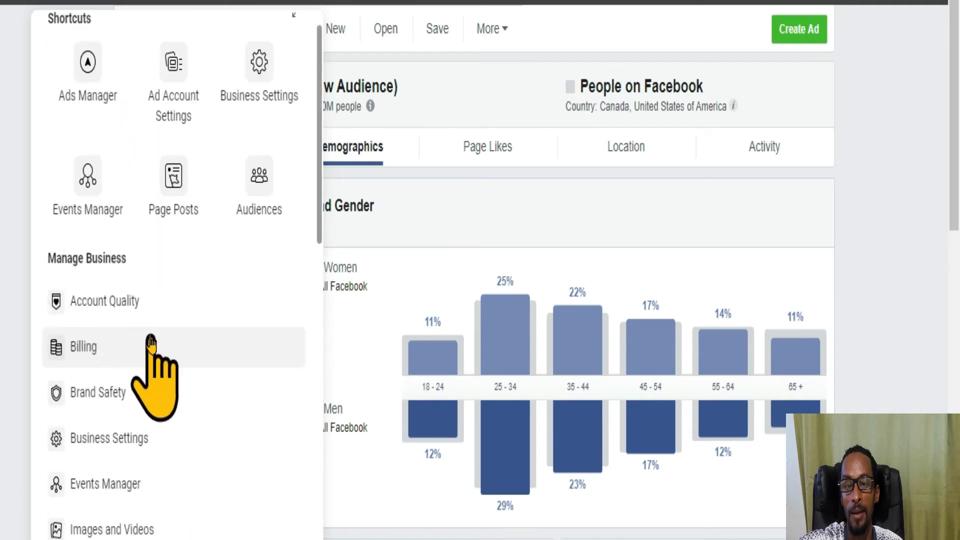
{"action": "scroll", "coordinate": [150, 345], "scroll_direction": "up", "scroll_amount": 1}
{"action": "scroll", "coordinate": [150, 332], "scroll_direction": "down", "scroll_amount": 5}
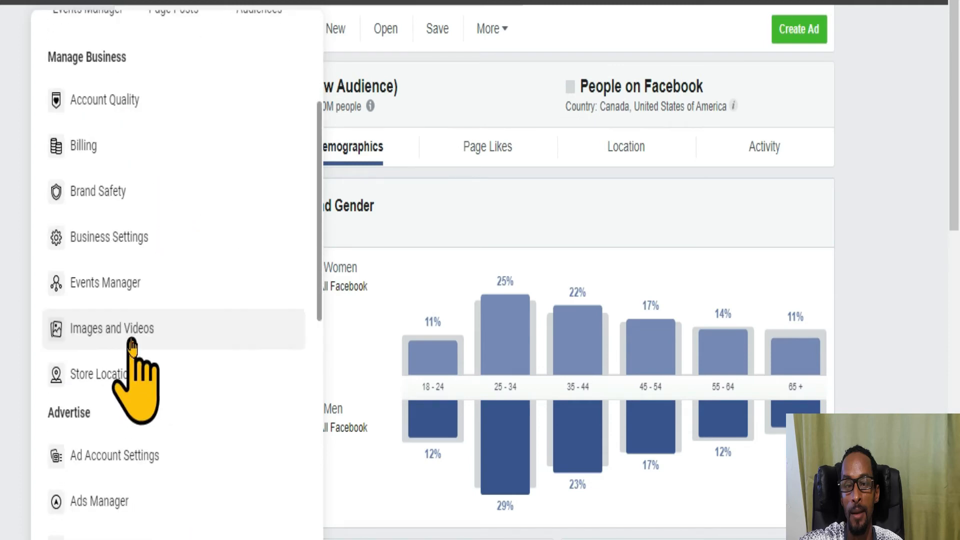
{"action": "scroll", "coordinate": [131, 344], "scroll_direction": "down", "scroll_amount": 10}
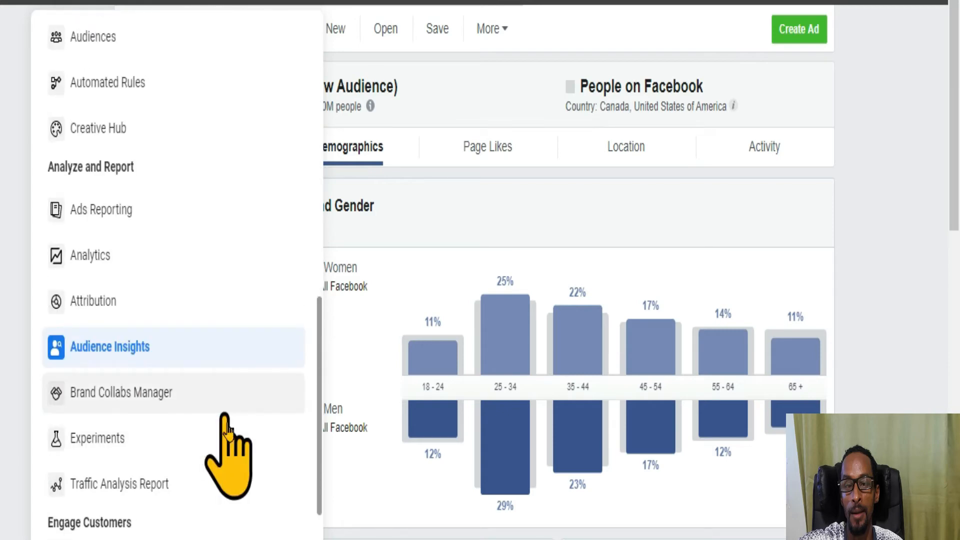
{"action": "scroll", "coordinate": [227, 423], "scroll_direction": "up", "scroll_amount": 7}
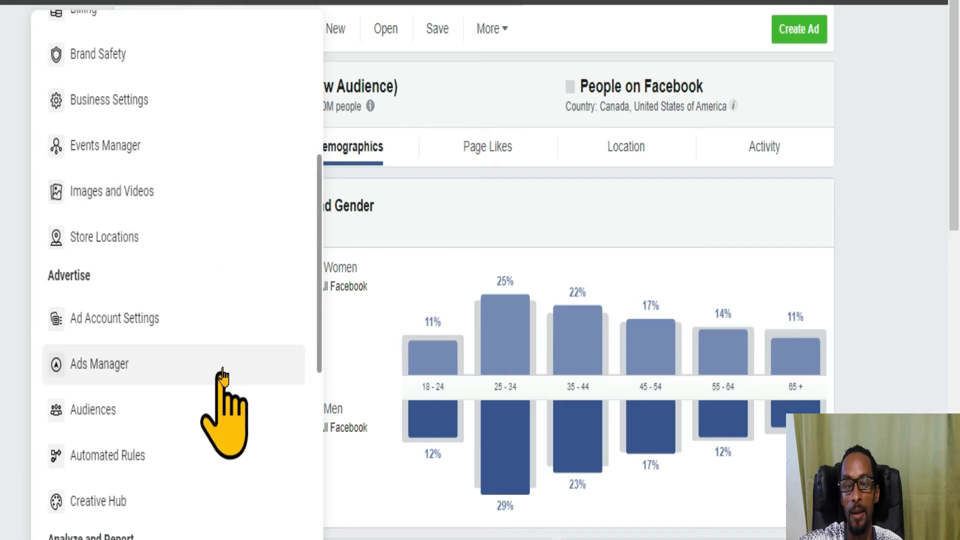
{"action": "scroll", "coordinate": [223, 375], "scroll_direction": "up", "scroll_amount": 7}
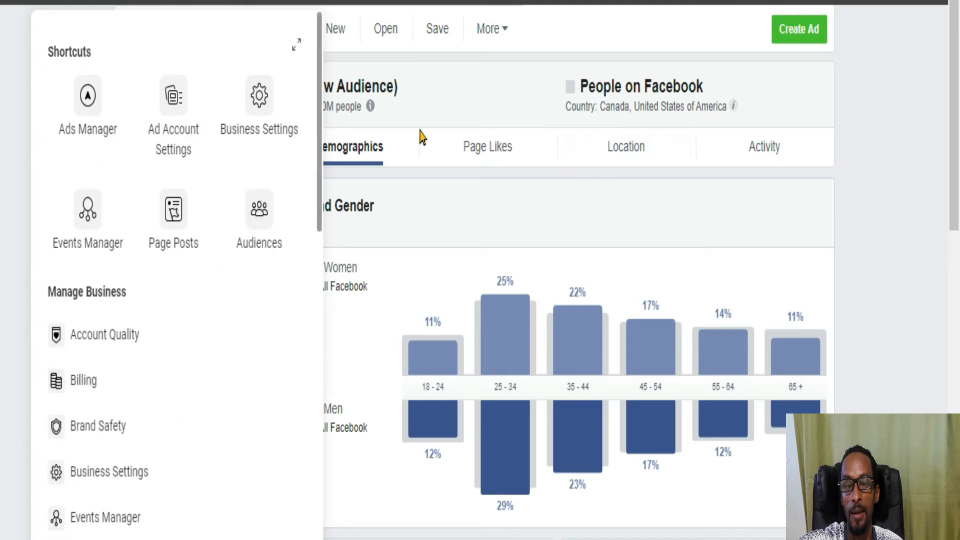
{"action": "scroll", "coordinate": [143, 399], "scroll_direction": "down", "scroll_amount": 6}
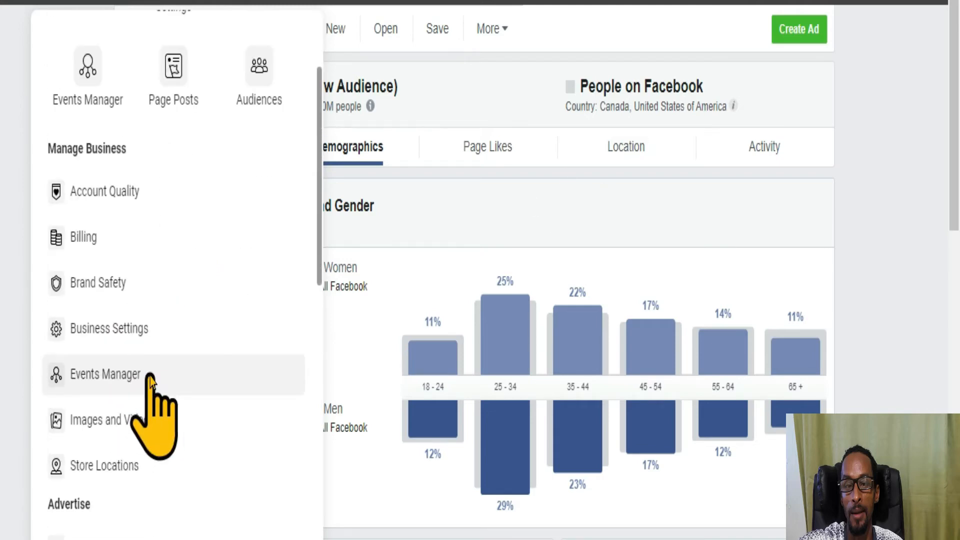
{"action": "scroll", "coordinate": [128, 407], "scroll_direction": "down", "scroll_amount": 2}
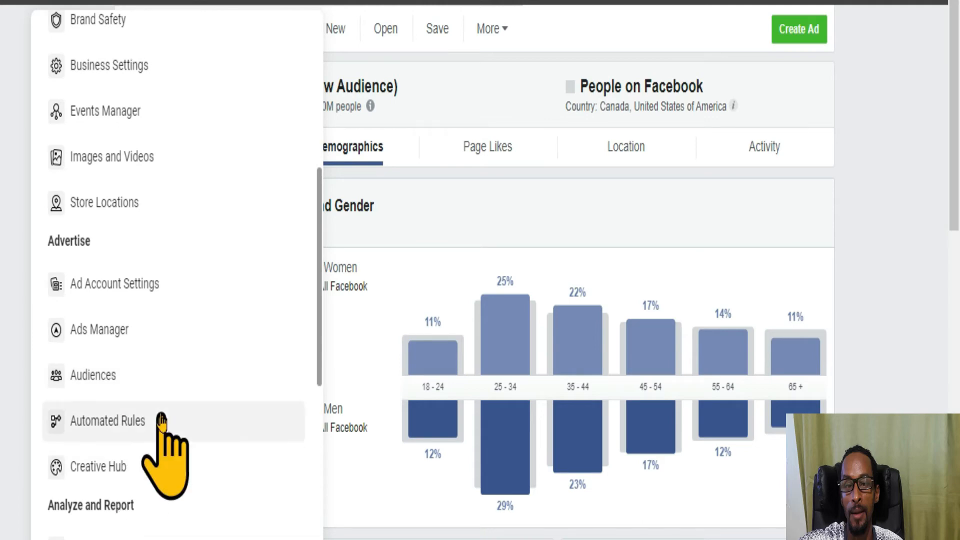
{"action": "scroll", "coordinate": [161, 440], "scroll_direction": "down", "scroll_amount": 1}
{"action": "scroll", "coordinate": [145, 435], "scroll_direction": "down", "scroll_amount": 1}
{"action": "scroll", "coordinate": [150, 475], "scroll_direction": "down", "scroll_amount": 2}
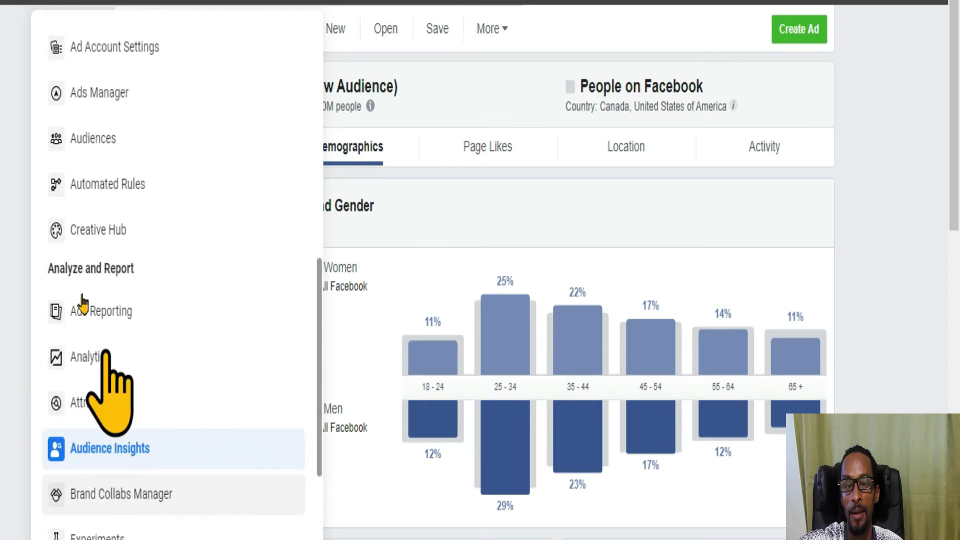
{"action": "left_click", "coordinate": [463, 102]}
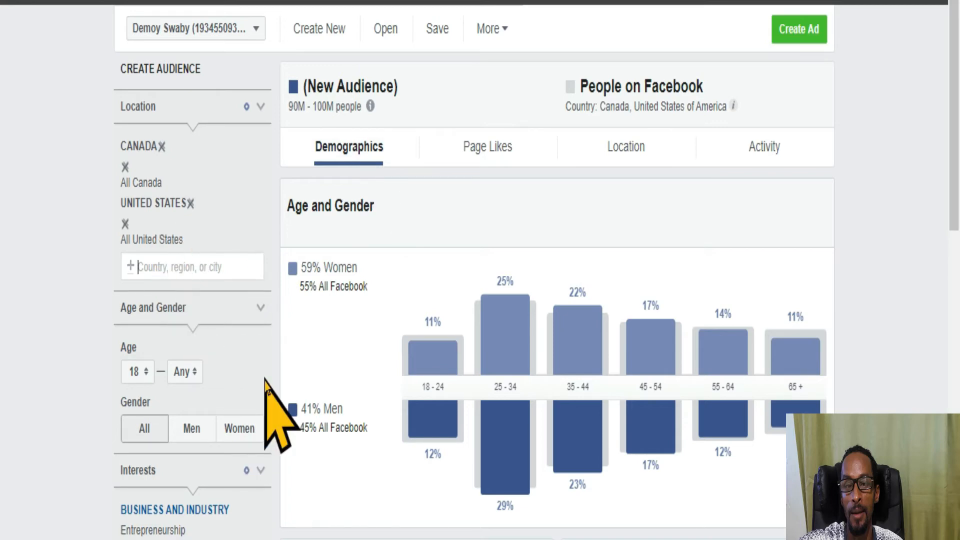
- Try adding "canada" as an audience location with the Kentucky city suggestion, accept the location change, and remove that entry
{"action": "type", "text": "nada"}
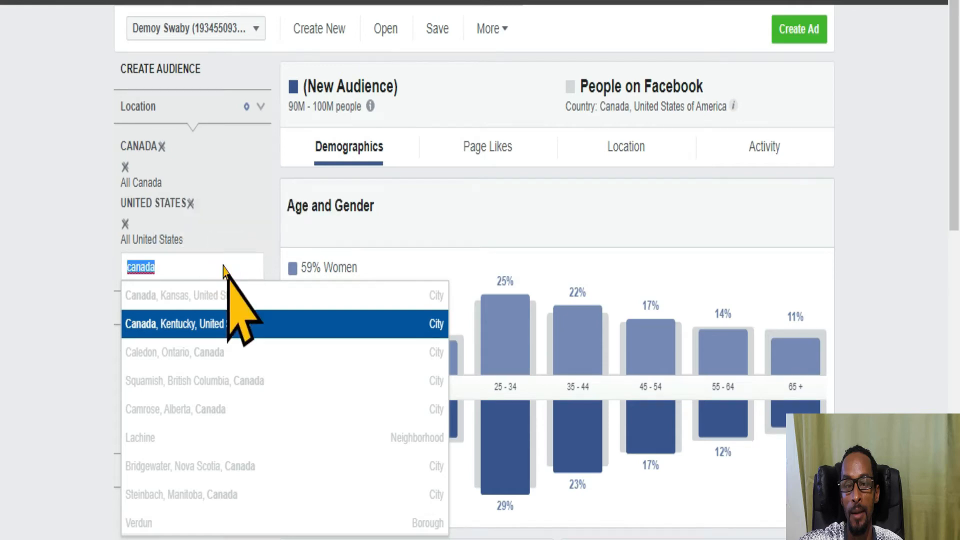
{"action": "key", "text": "Return"}
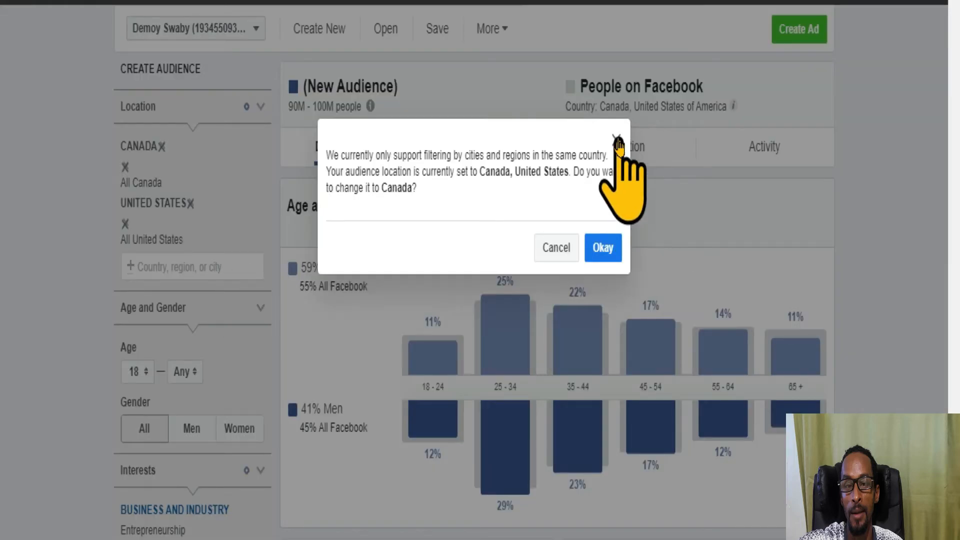
{"action": "left_click", "coordinate": [603, 248]}
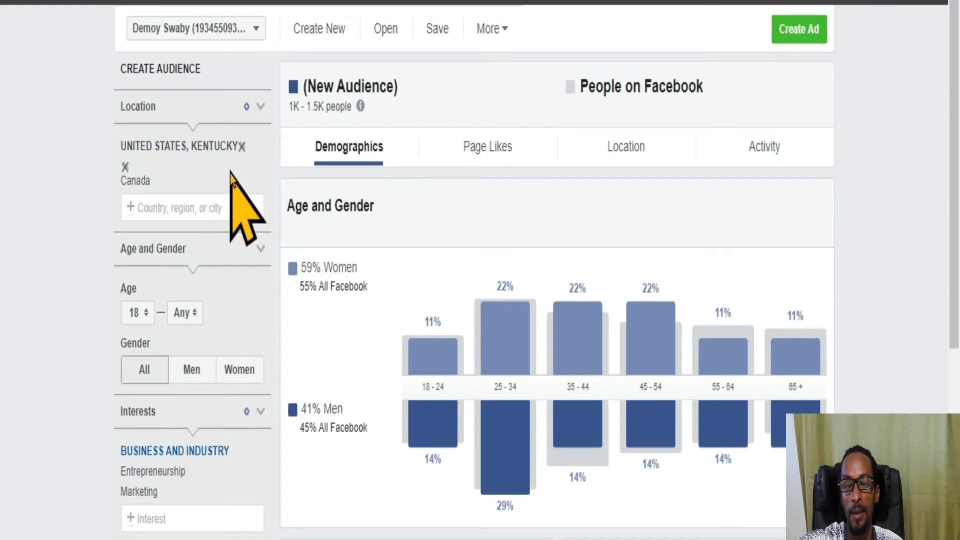
{"action": "left_click", "coordinate": [197, 199]}
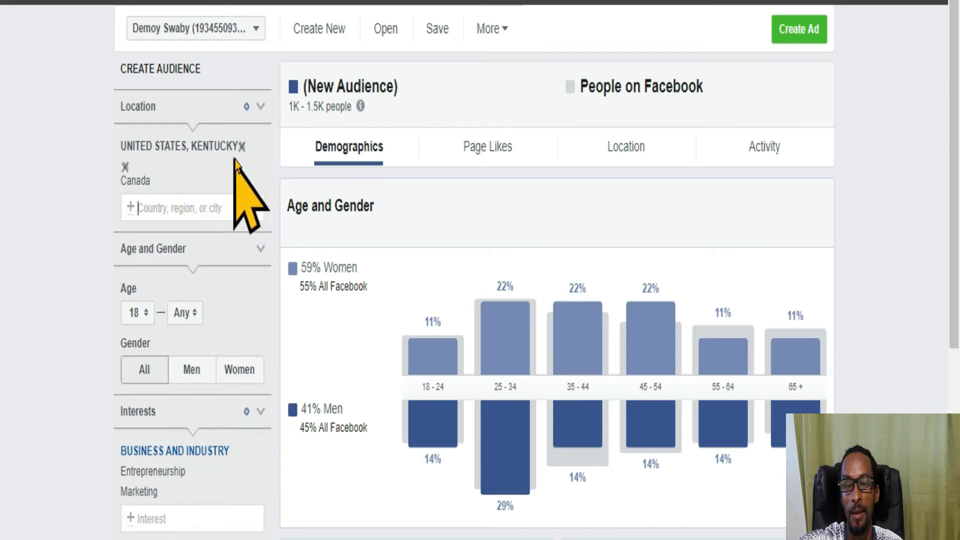
{"action": "left_click", "coordinate": [208, 186]}
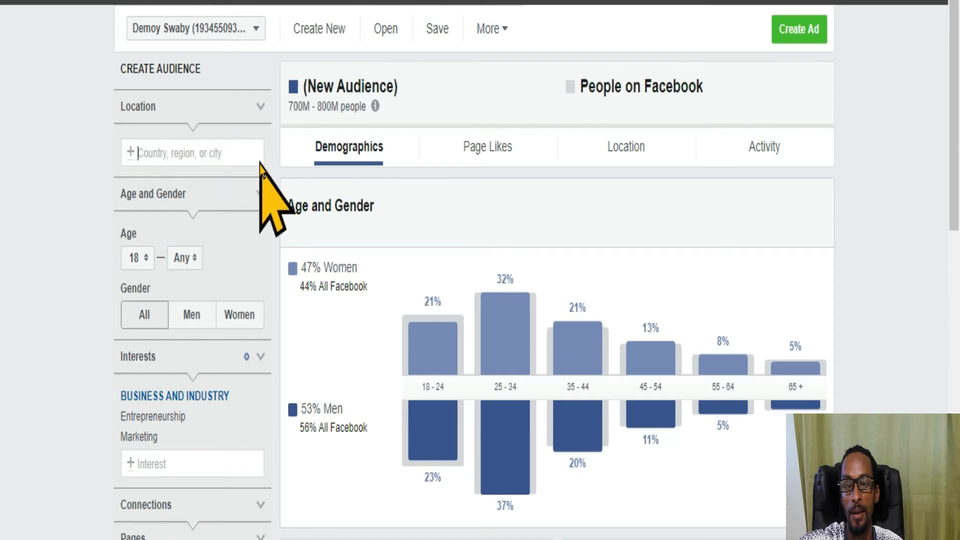
- Add the country Canada as the audience location
{"action": "type", "text": "ca"}
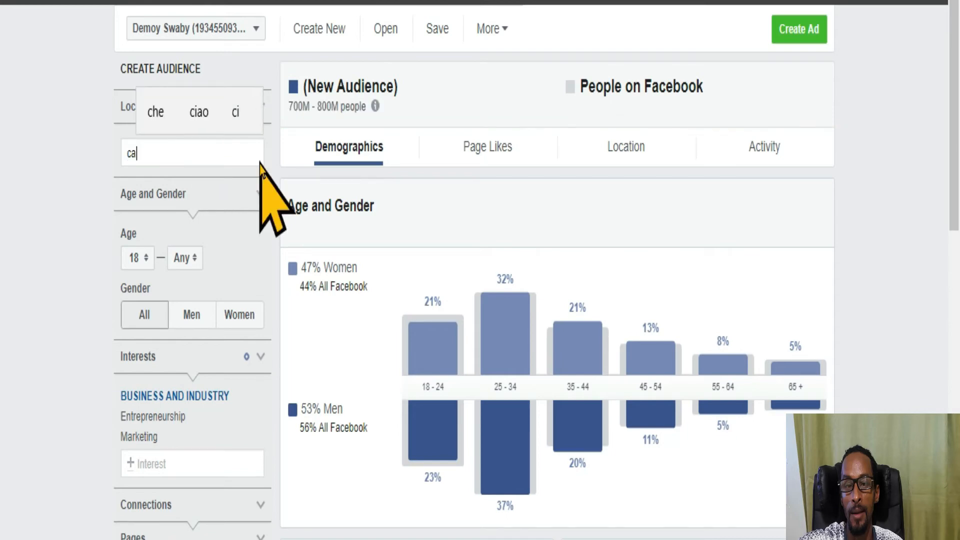
{"action": "type", "text": "nda"}
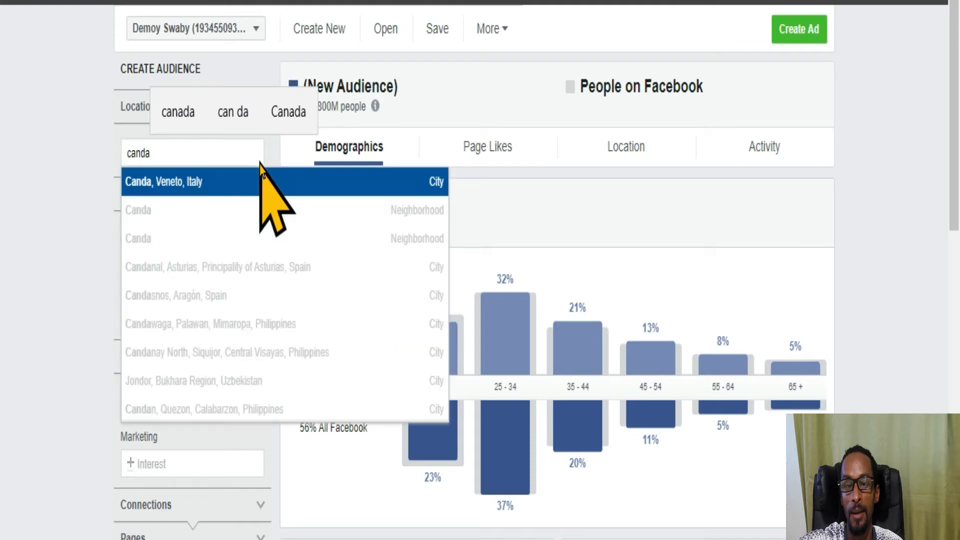
{"action": "key", "text": "BackSpace"}
{"action": "key", "text": "BackSpace"}
{"action": "type", "text": "an"}
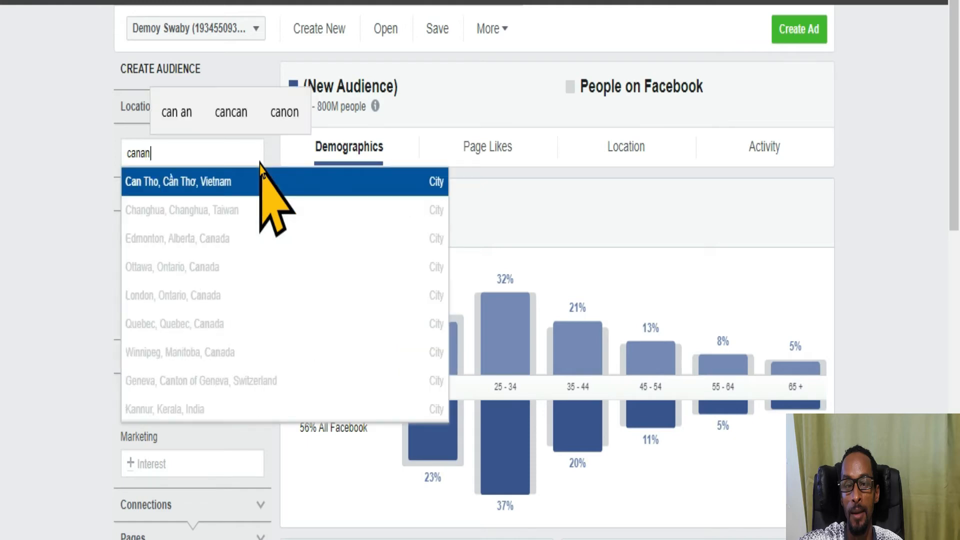
{"action": "key", "text": "BackSpace"}
{"action": "type", "text": "d"}
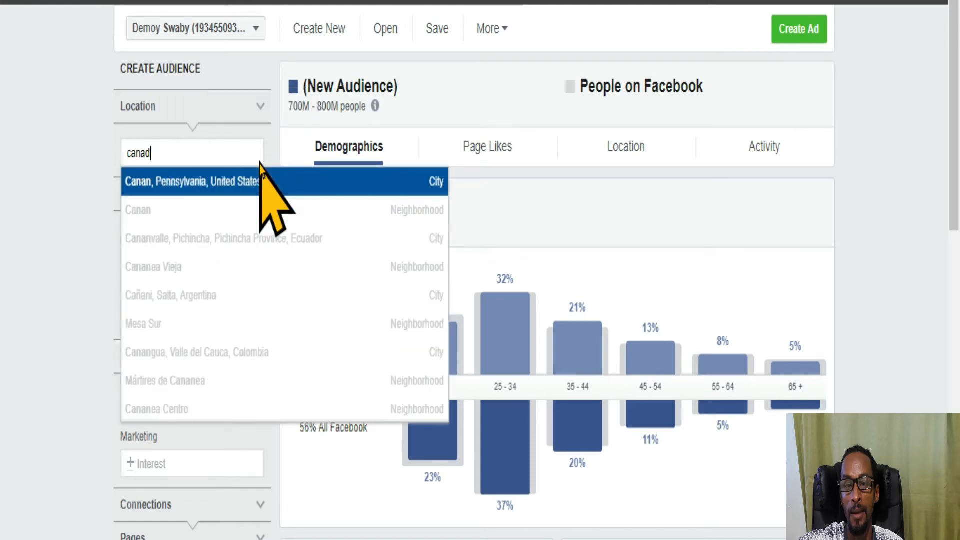
{"action": "type", "text": "a"}
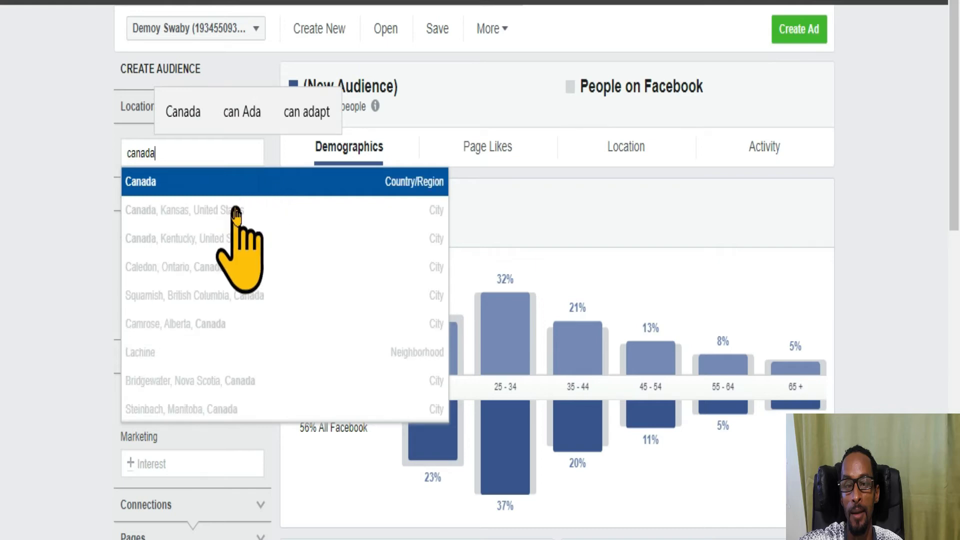
{"action": "left_click", "coordinate": [213, 184]}
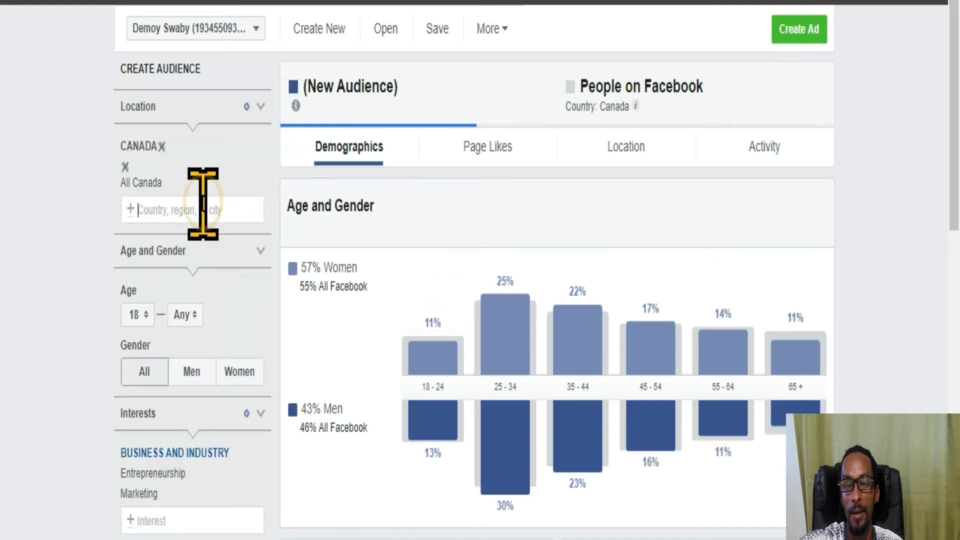
- Add the country United States as a second audience location alongside Canada
{"action": "type", "text": "uni"}
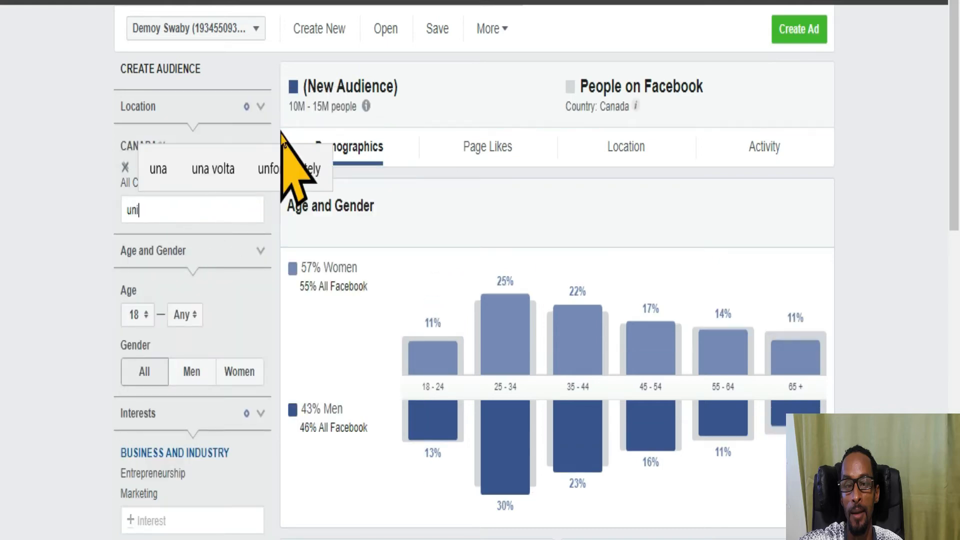
{"action": "type", "text": "ted"}
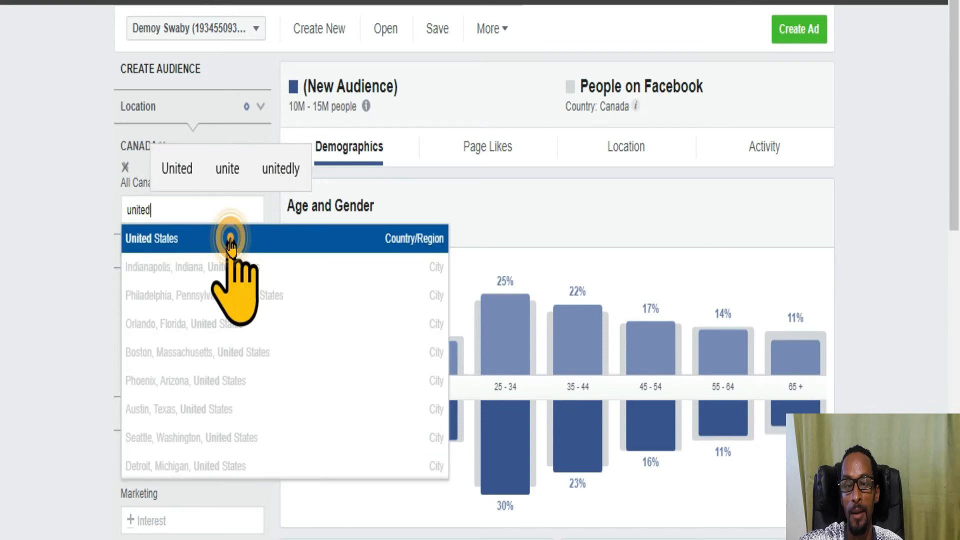
{"action": "left_click", "coordinate": [229, 241]}
- Review the available interest categories alongside the audience's Entrepreneurship and Marketing interests, without adding any
{"action": "scroll", "coordinate": [90, 299], "scroll_direction": "down", "scroll_amount": 2}
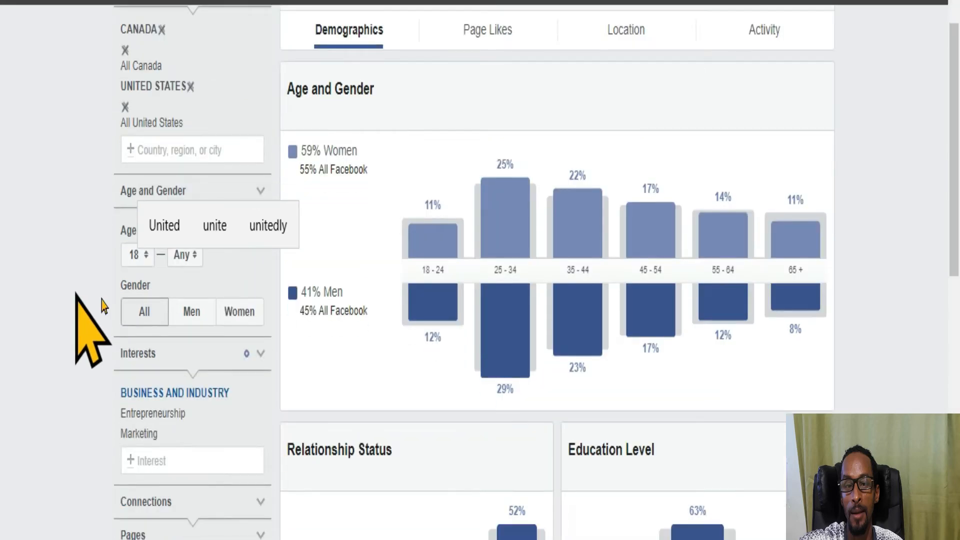
{"action": "scroll", "coordinate": [76, 295], "scroll_direction": "down", "scroll_amount": 2}
{"action": "left_click", "coordinate": [183, 375]}
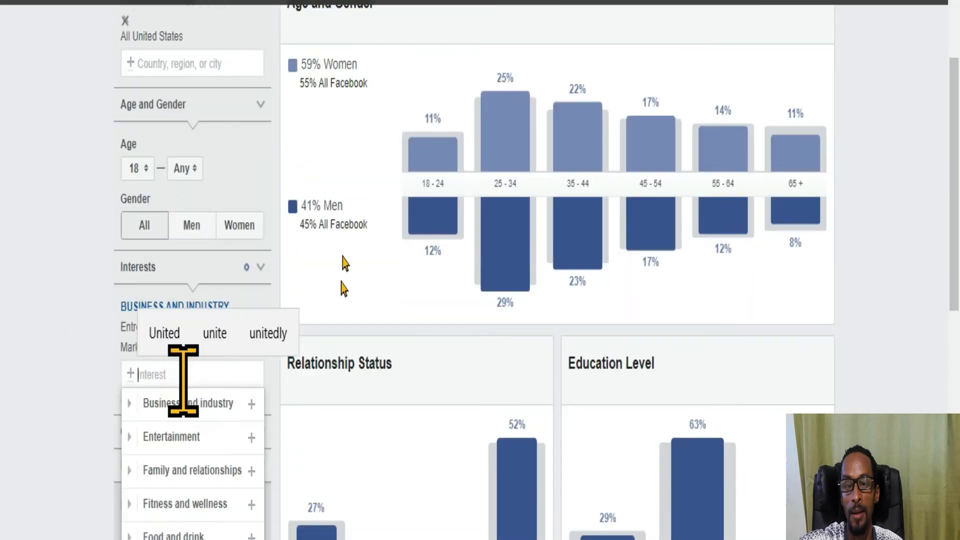
{"action": "left_click", "coordinate": [45, 231]}
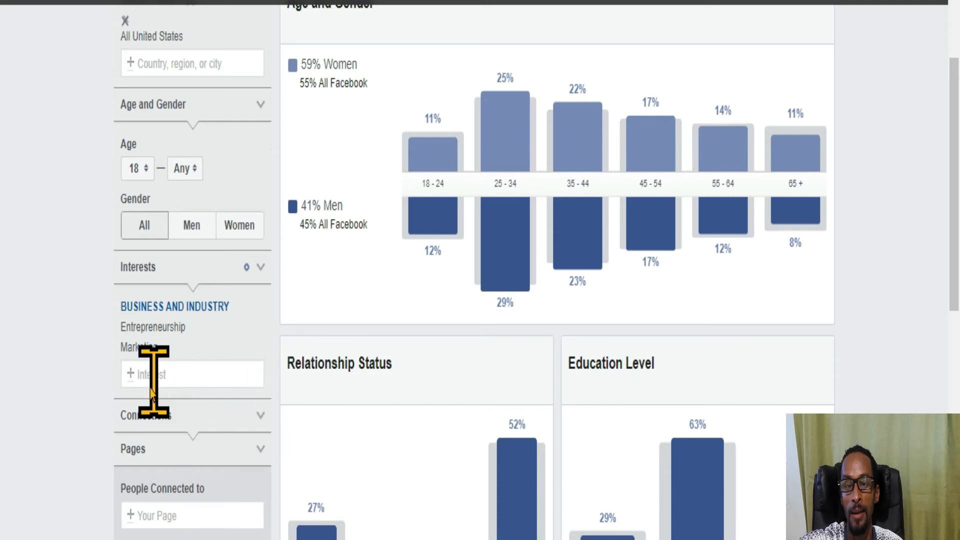
{"action": "left_click", "coordinate": [178, 378]}
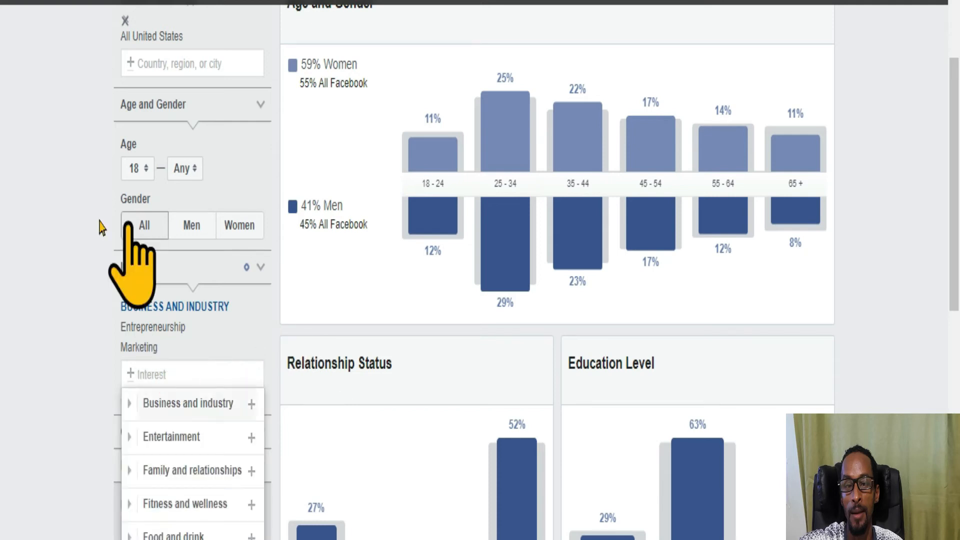
{"action": "left_click", "coordinate": [63, 243]}
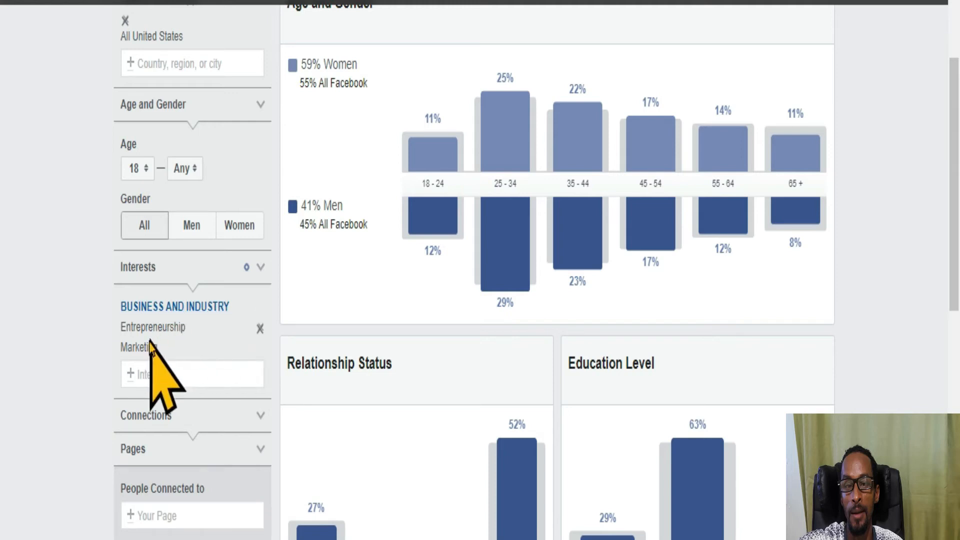
{"action": "left_click", "coordinate": [161, 378]}
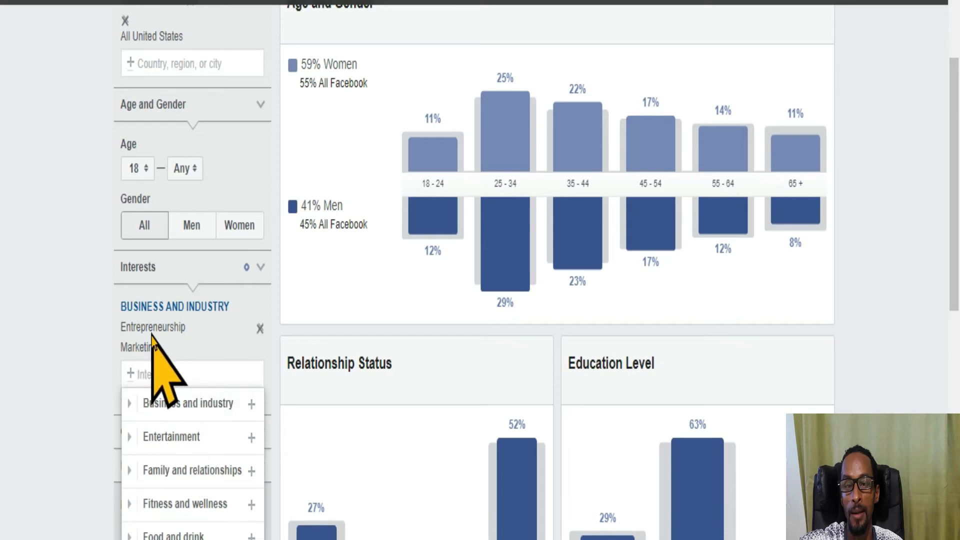
{"action": "left_click", "coordinate": [78, 344]}
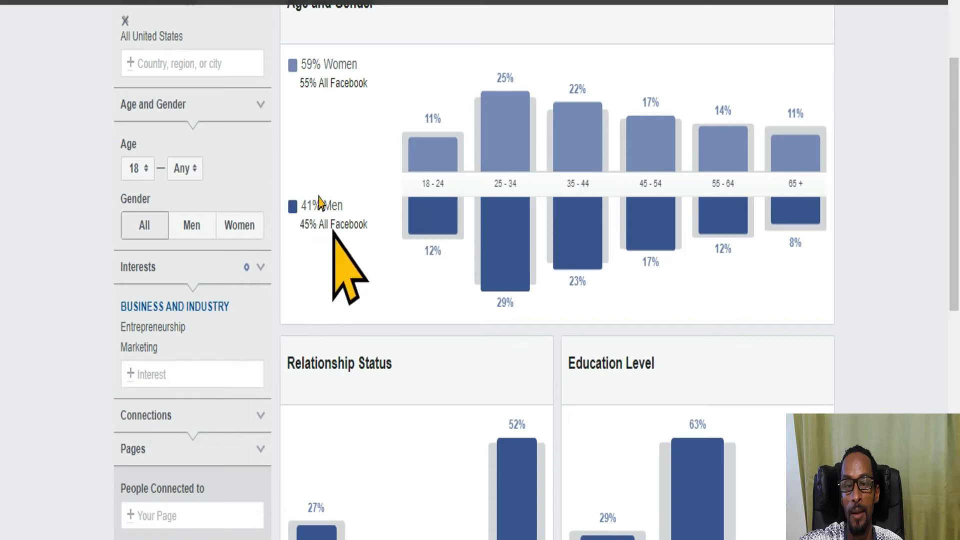
- Examine the audience's demographics: age and gender, relationship status, education level and job title
{"action": "scroll", "coordinate": [350, 315], "scroll_direction": "up", "scroll_amount": 2}
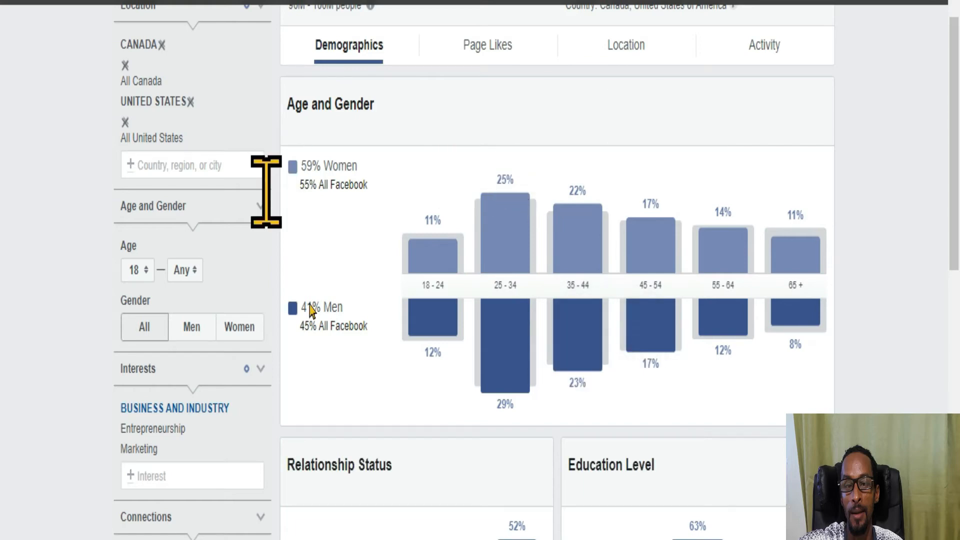
{"action": "scroll", "coordinate": [403, 200], "scroll_direction": "down", "scroll_amount": 5}
{"action": "scroll", "coordinate": [629, 375], "scroll_direction": "down", "scroll_amount": 8}
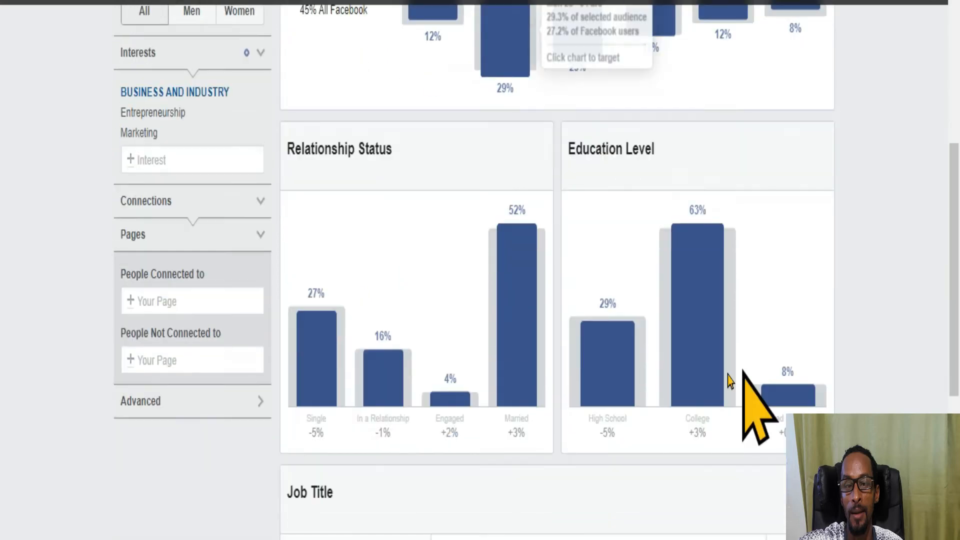
{"action": "scroll", "coordinate": [760, 400], "scroll_direction": "down", "scroll_amount": 2}
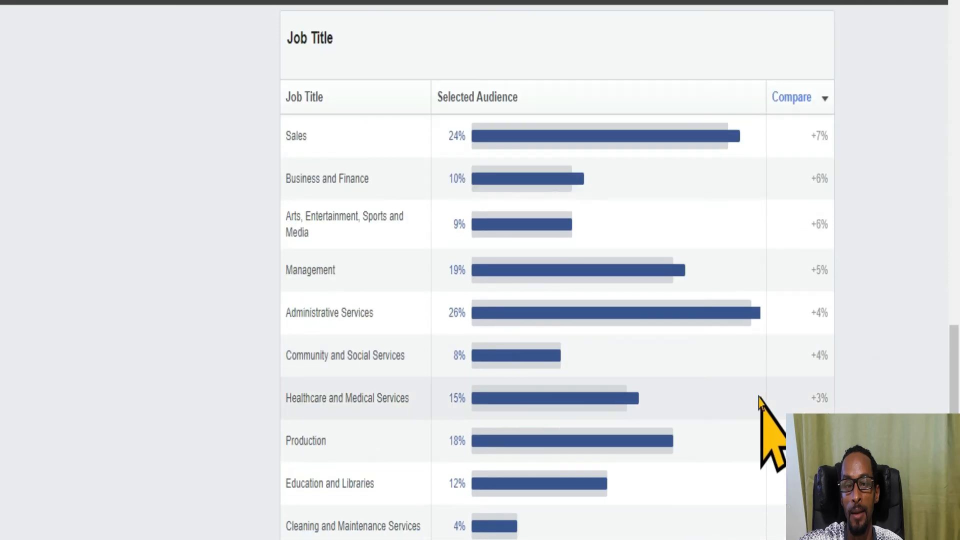
{"action": "scroll", "coordinate": [754, 338], "scroll_direction": "up", "scroll_amount": 12}
{"action": "scroll", "coordinate": [749, 353], "scroll_direction": "up", "scroll_amount": 5}
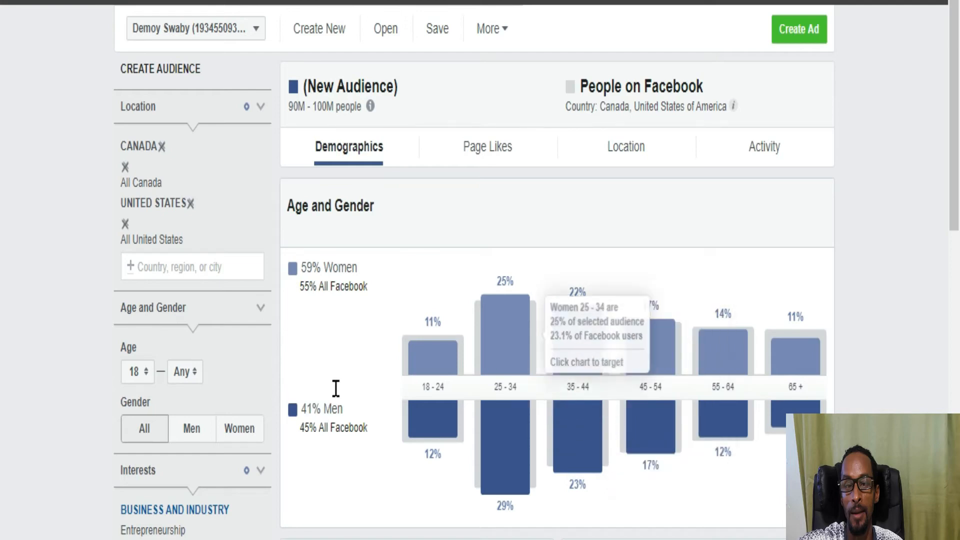
- Switch back to the ad set in Ads Manager and add the country United States to its audience locations
{"action": "scroll", "coordinate": [460, 272], "scroll_direction": "down", "scroll_amount": 3}
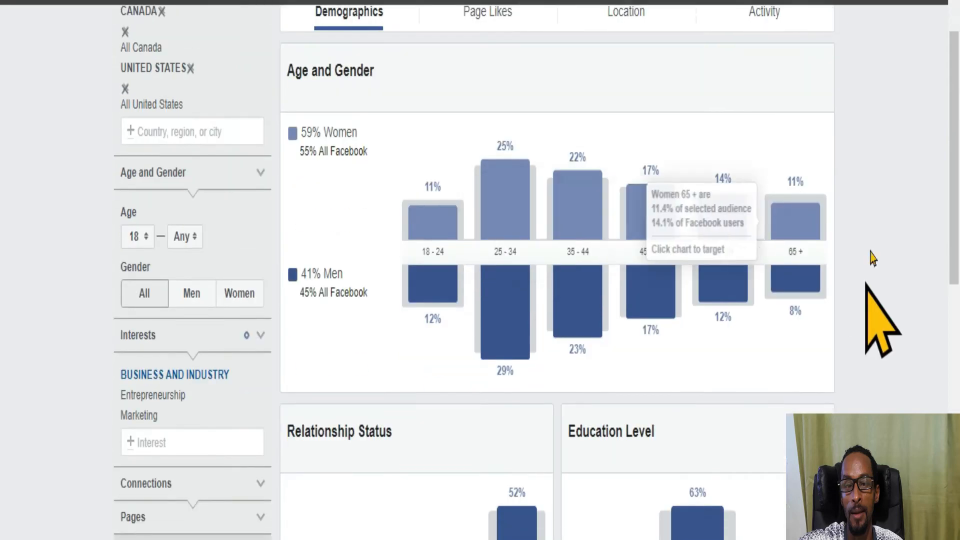
{"action": "scroll", "coordinate": [895, 280], "scroll_direction": "up", "scroll_amount": 3}
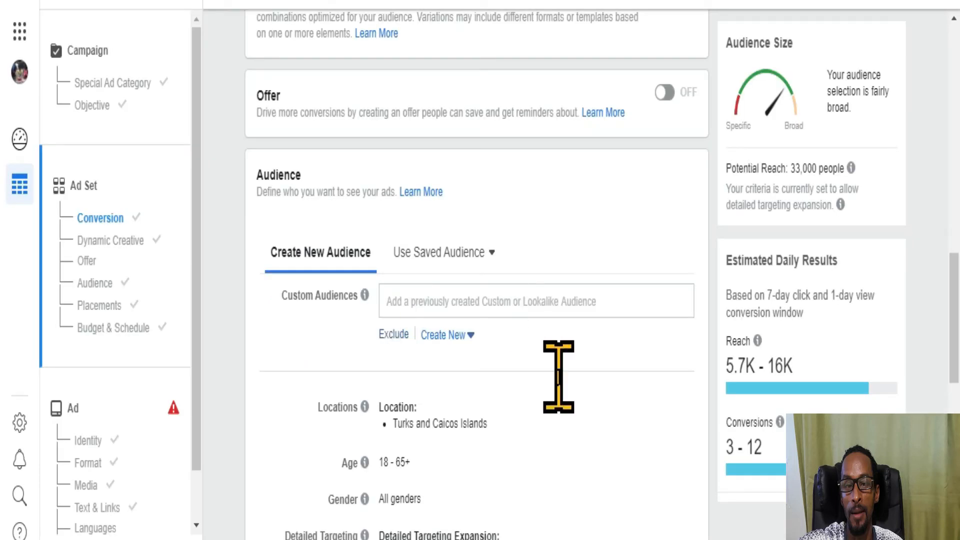
{"action": "scroll", "coordinate": [561, 375], "scroll_direction": "down", "scroll_amount": 2}
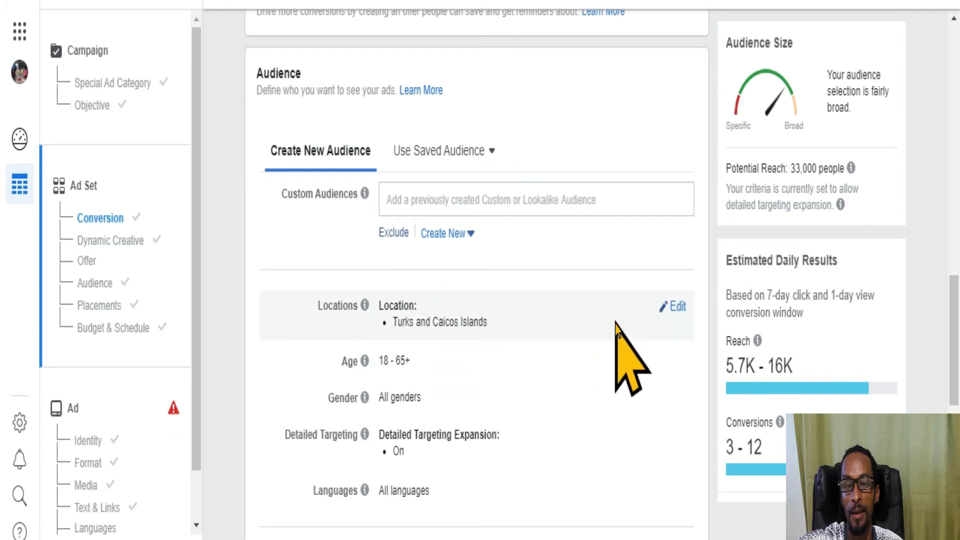
{"action": "left_click", "coordinate": [676, 306]}
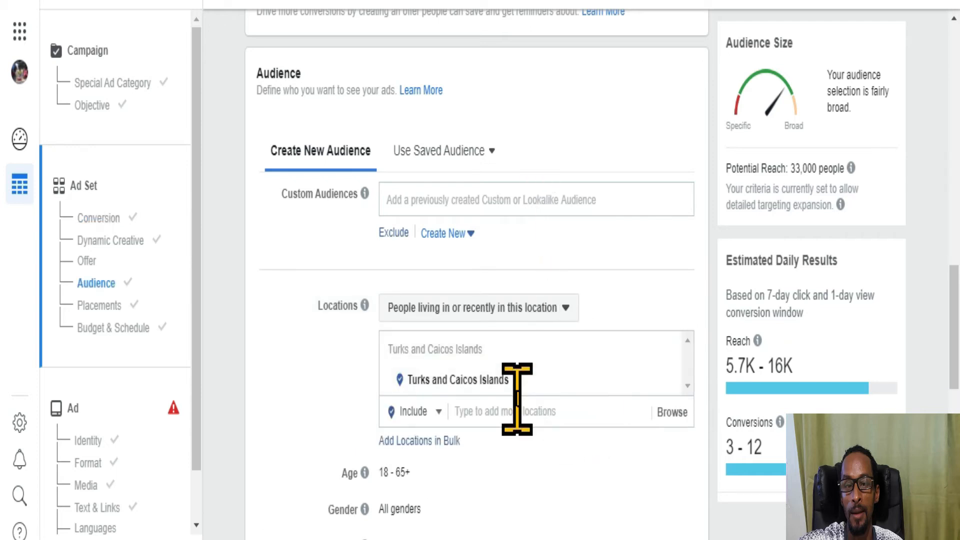
{"action": "left_click", "coordinate": [566, 359]}
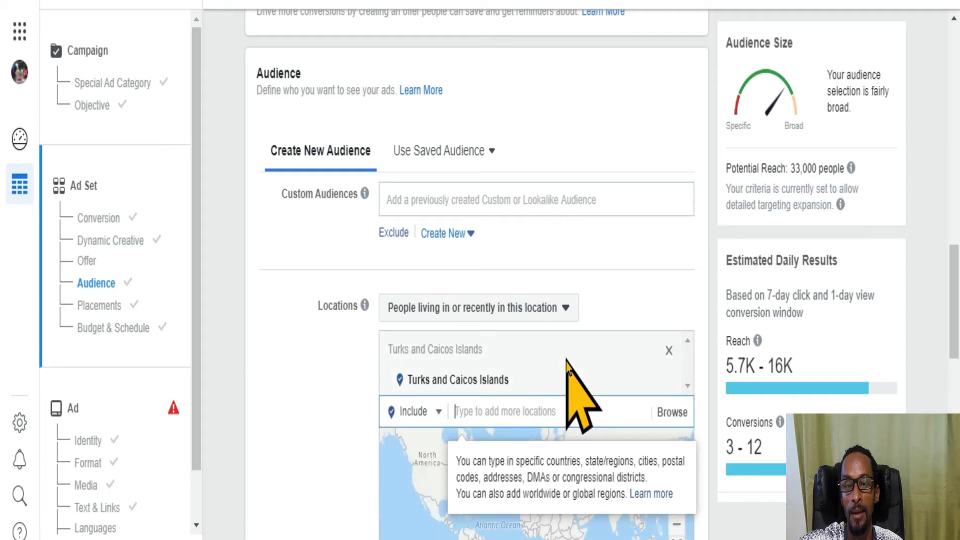
{"action": "type", "text": "united"}
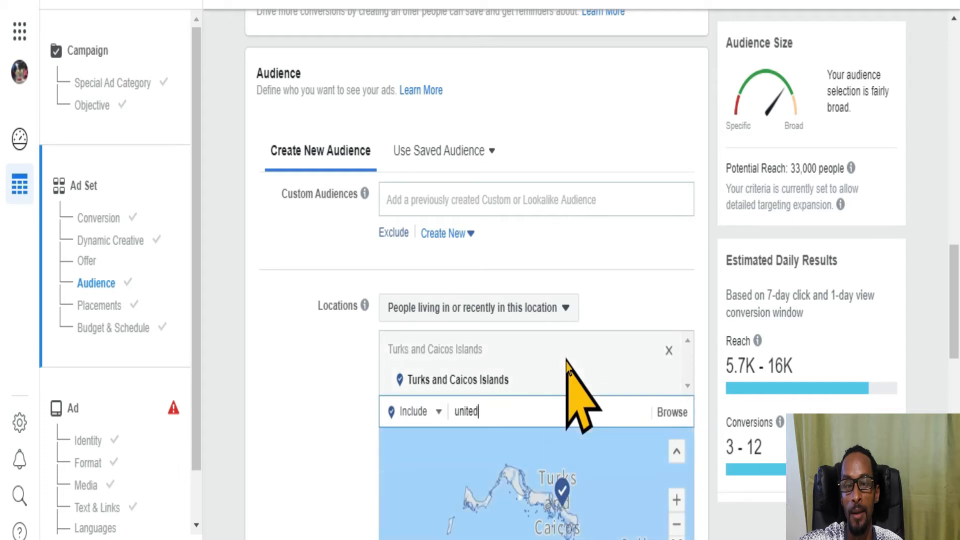
{"action": "left_click", "coordinate": [522, 439]}
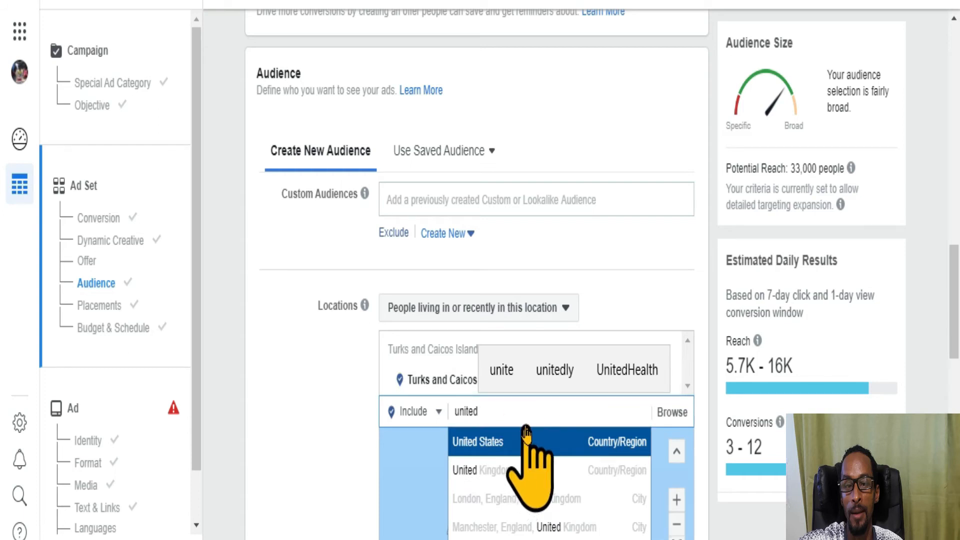
{"action": "left_click", "coordinate": [558, 442]}
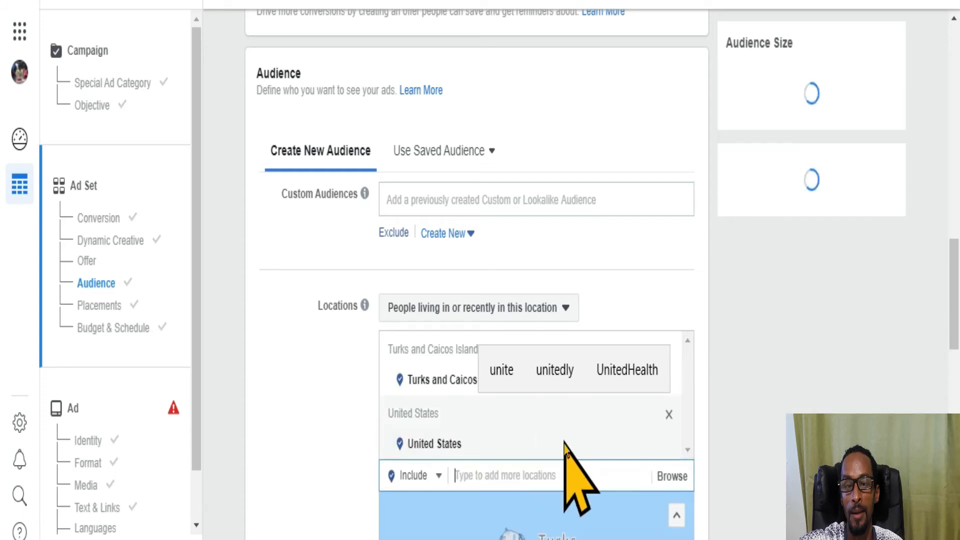
- Add the country Canada to the ad set's audience locations
{"action": "type", "text": "canda"}
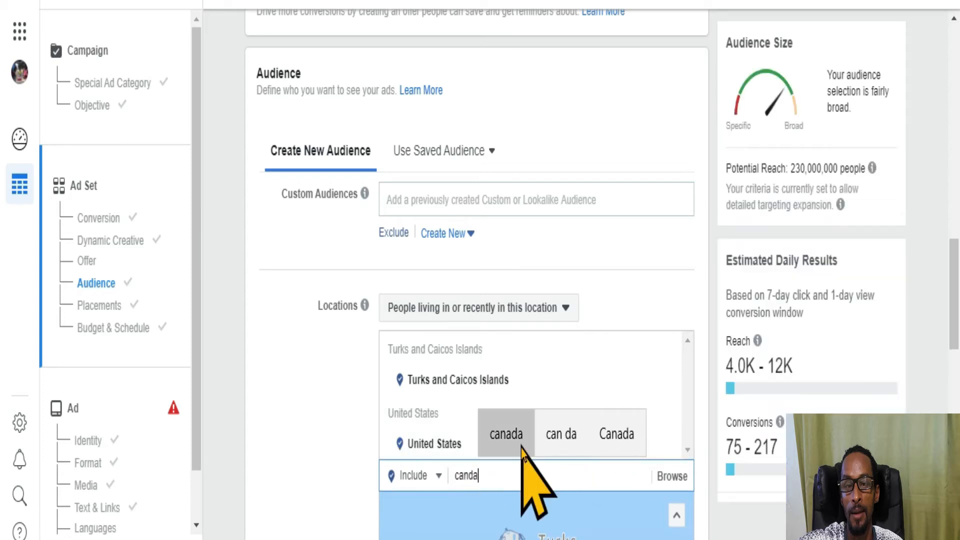
{"action": "left_click", "coordinate": [508, 433]}
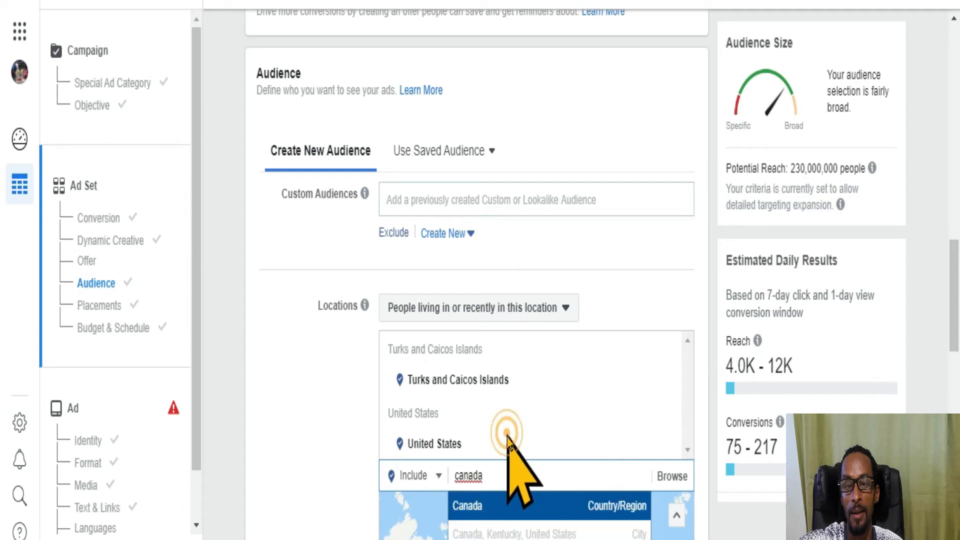
{"action": "left_click", "coordinate": [514, 429]}
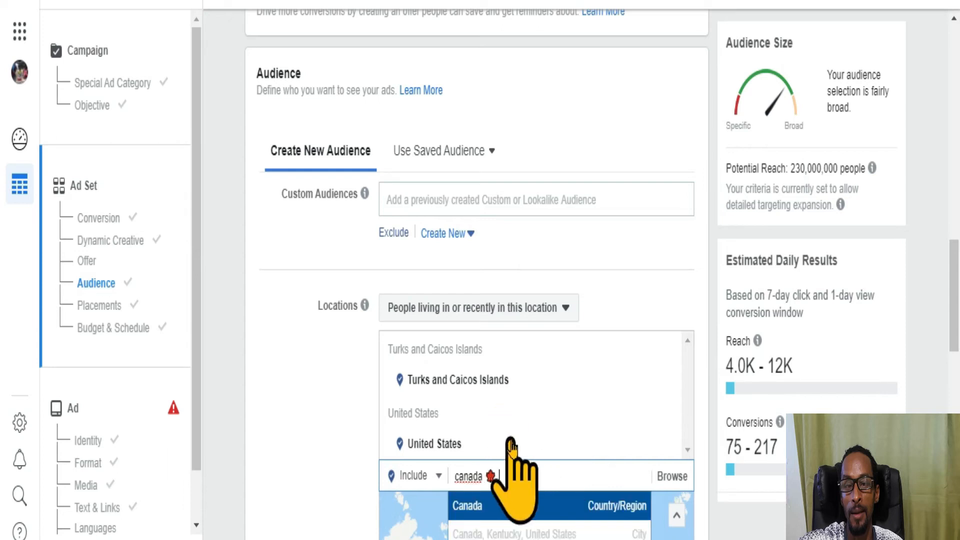
{"action": "left_click", "coordinate": [500, 510]}
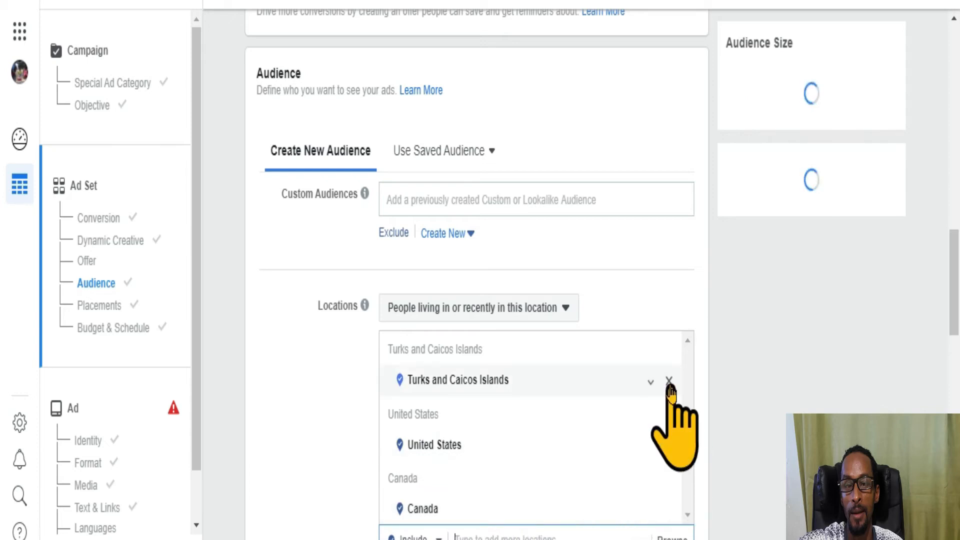
- Remove Turks and Caicos Islands from the audience locations and limit targeting to "People living in this location"
{"action": "left_click", "coordinate": [668, 381]}
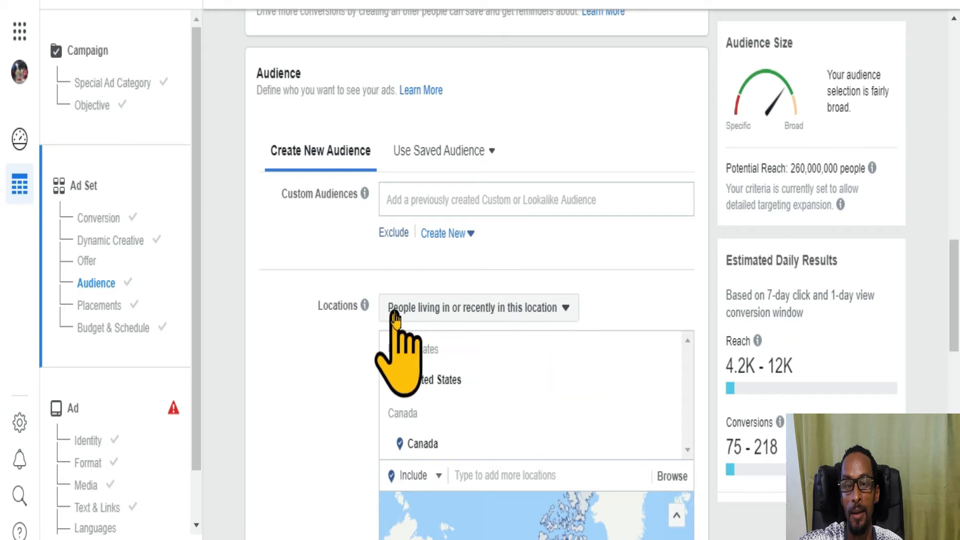
{"action": "left_click", "coordinate": [562, 309]}
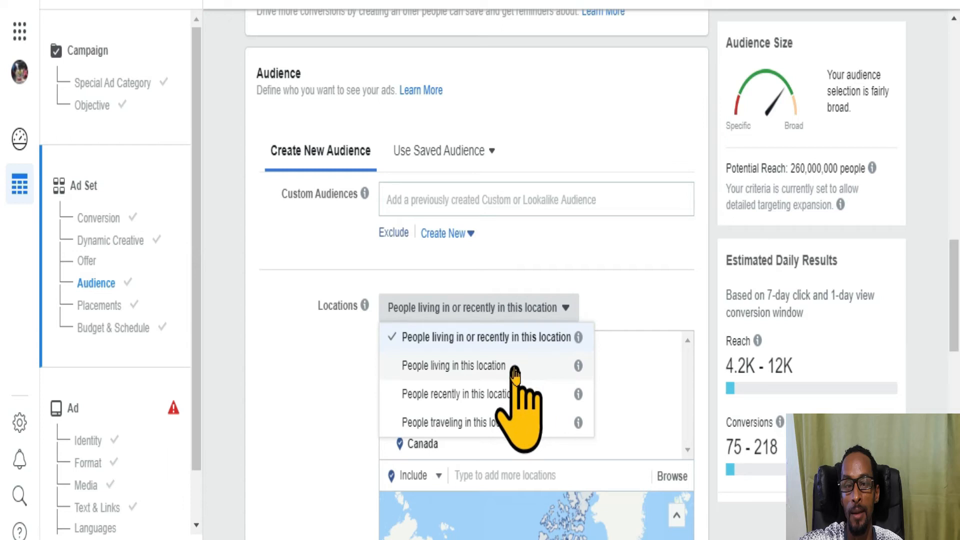
{"action": "left_click", "coordinate": [514, 368]}
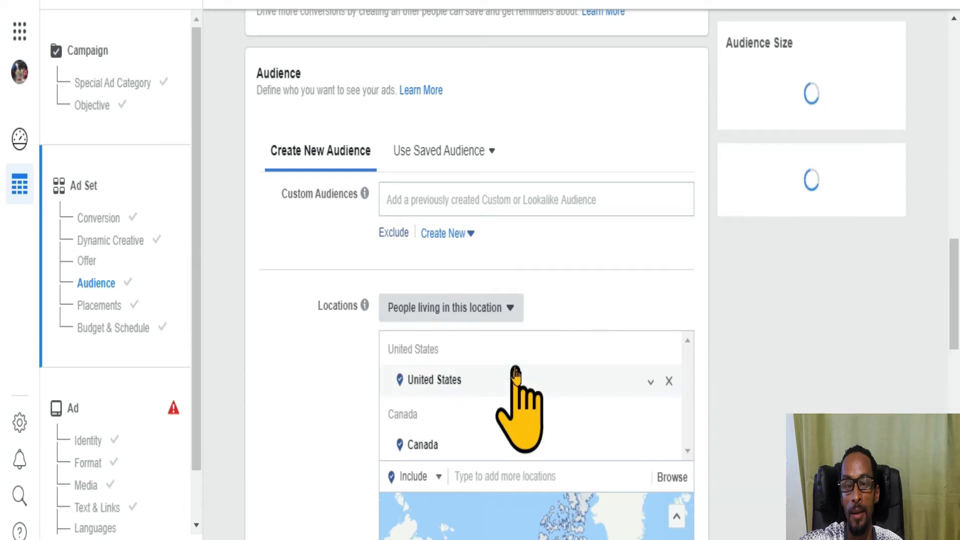
- Set the audience's minimum age to 25
{"action": "scroll", "coordinate": [567, 299], "scroll_direction": "down", "scroll_amount": 2}
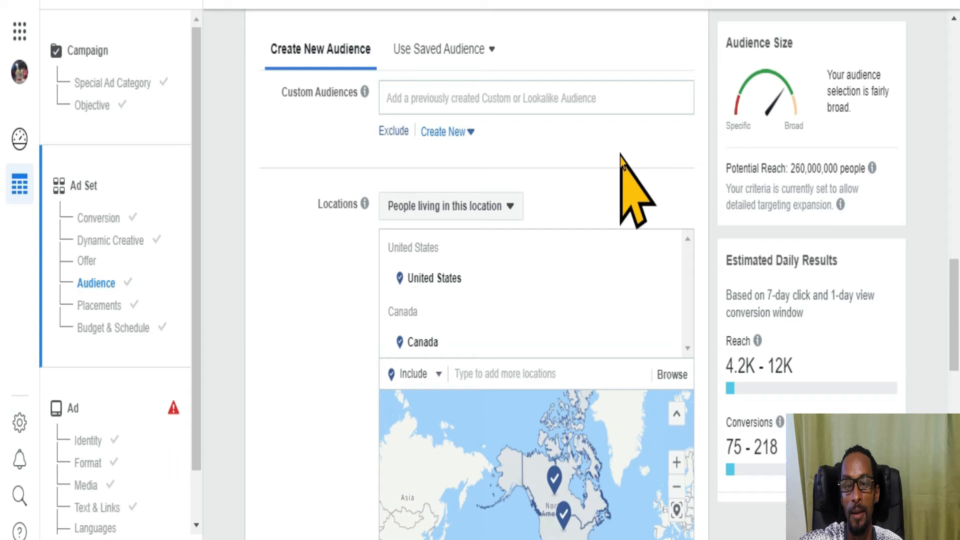
{"action": "scroll", "coordinate": [287, 295], "scroll_direction": "down", "scroll_amount": 1}
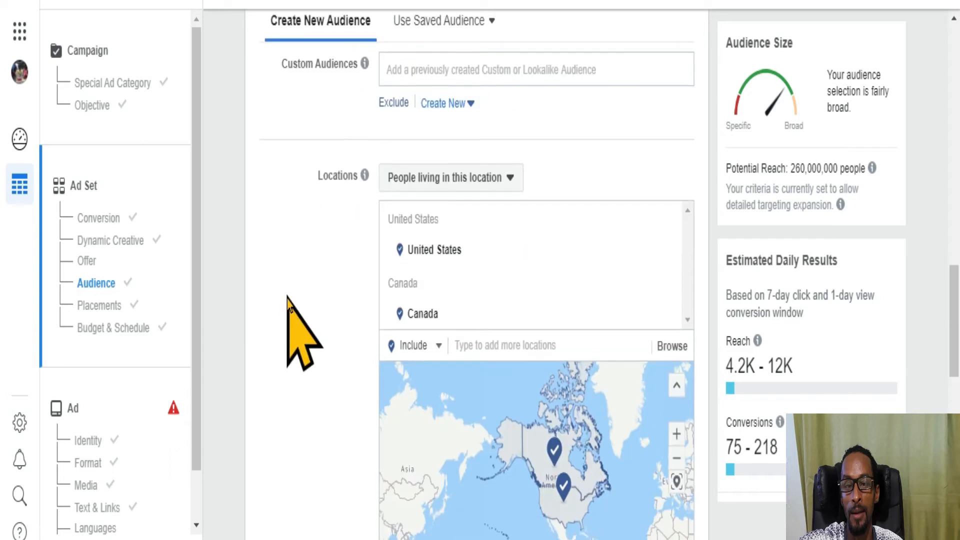
{"action": "scroll", "coordinate": [296, 311], "scroll_direction": "down", "scroll_amount": 4}
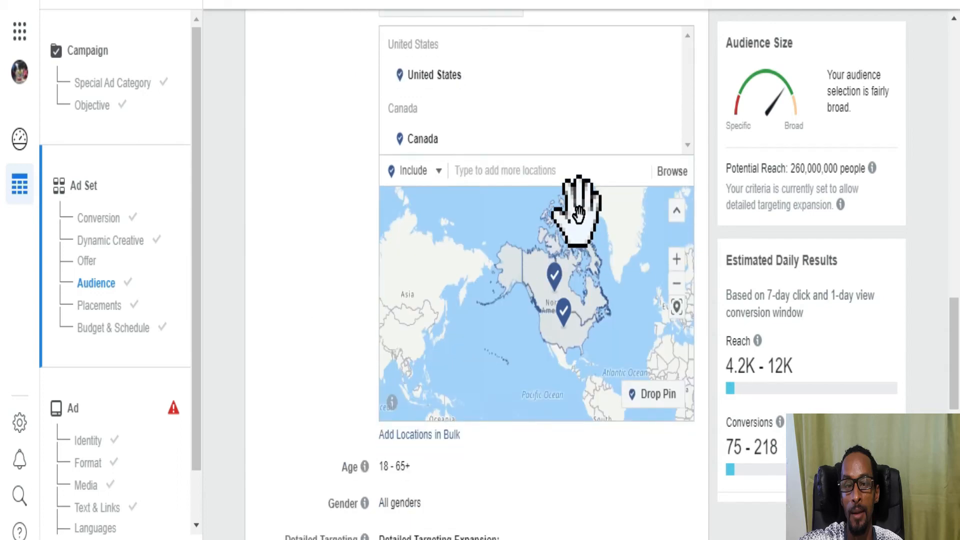
{"action": "scroll", "coordinate": [332, 237], "scroll_direction": "down", "scroll_amount": 3}
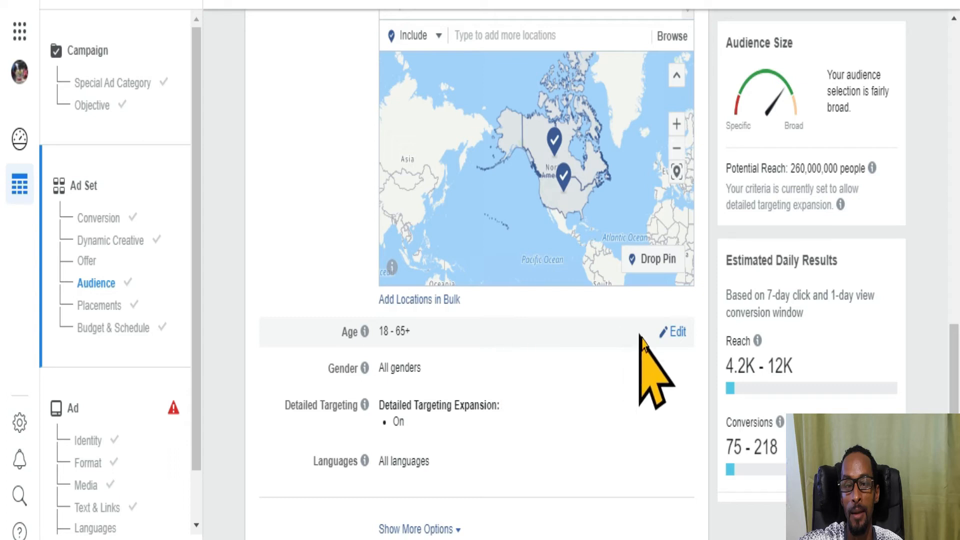
{"action": "left_click", "coordinate": [676, 333]}
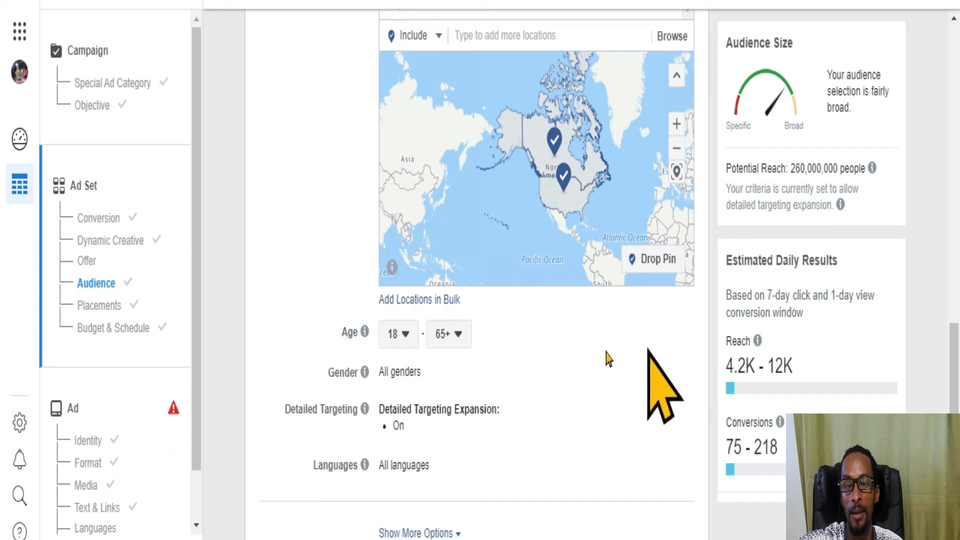
{"action": "left_click", "coordinate": [404, 339]}
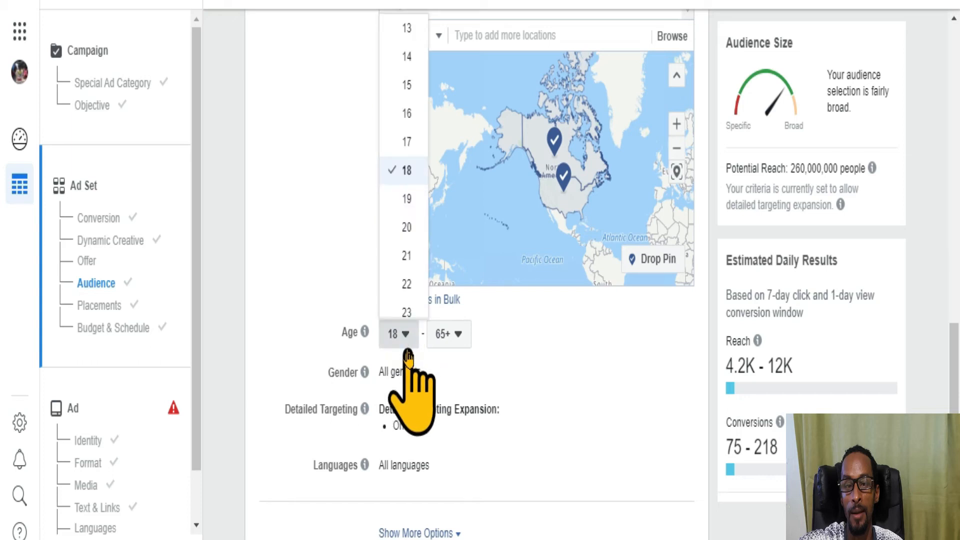
{"action": "scroll", "coordinate": [420, 285], "scroll_direction": "down", "scroll_amount": 3}
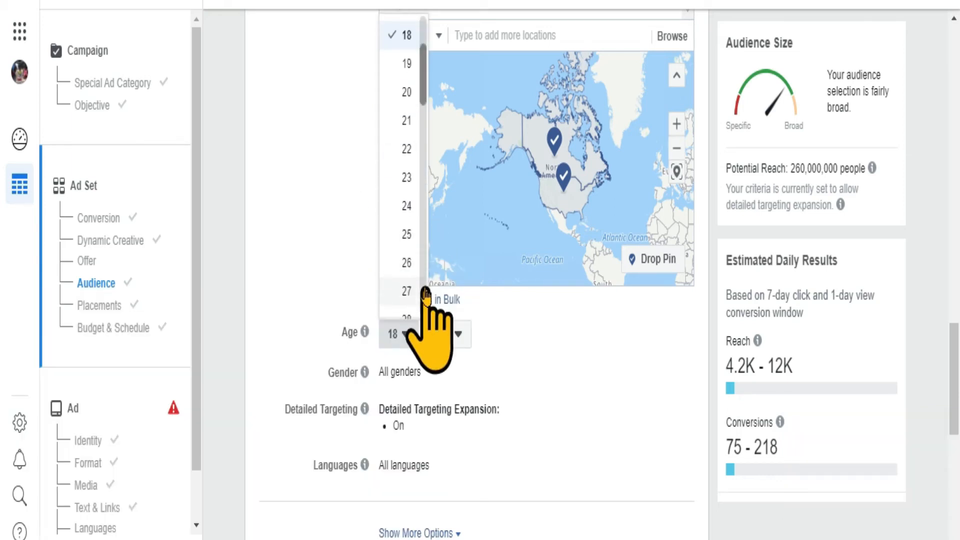
{"action": "left_click", "coordinate": [413, 235]}
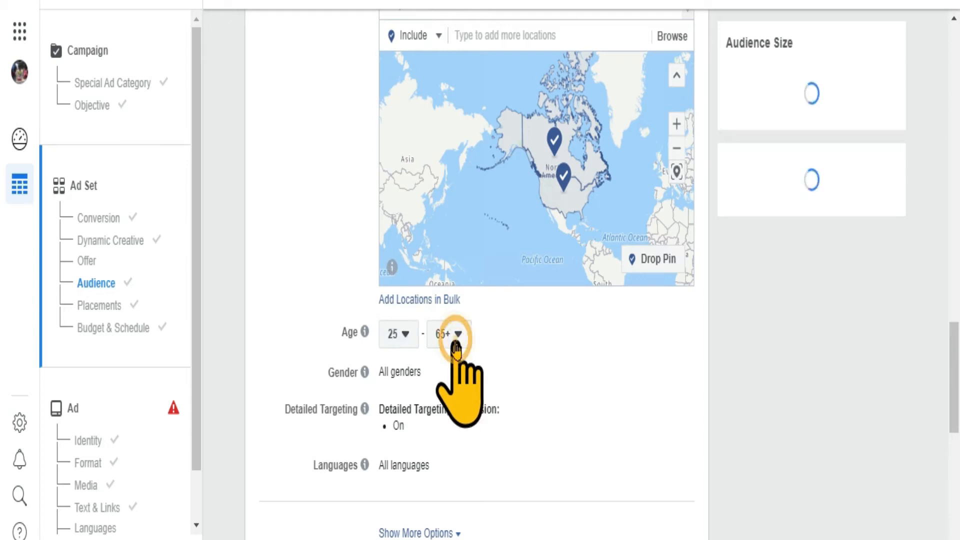
- Set the audience's maximum age to 44
{"action": "left_click", "coordinate": [457, 344]}
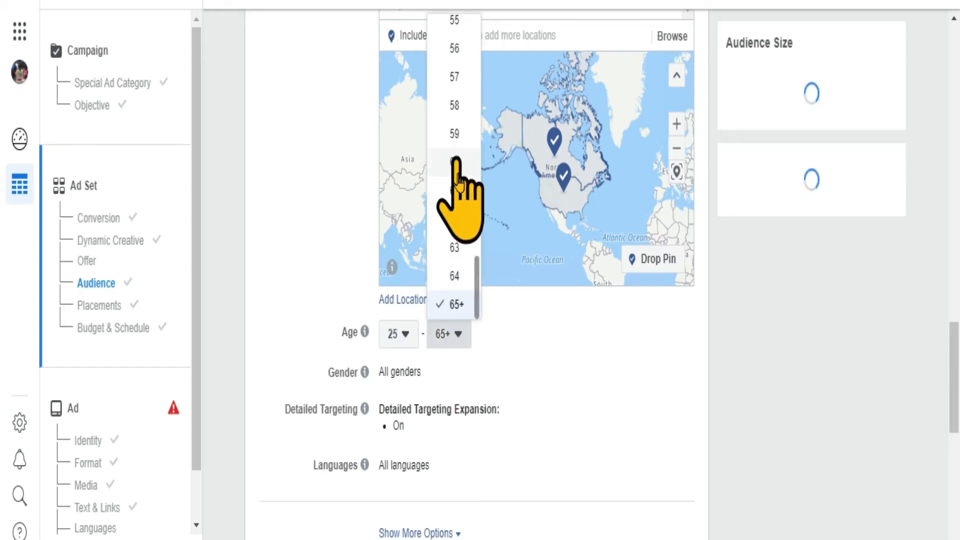
{"action": "scroll", "coordinate": [464, 186], "scroll_direction": "up", "scroll_amount": 10}
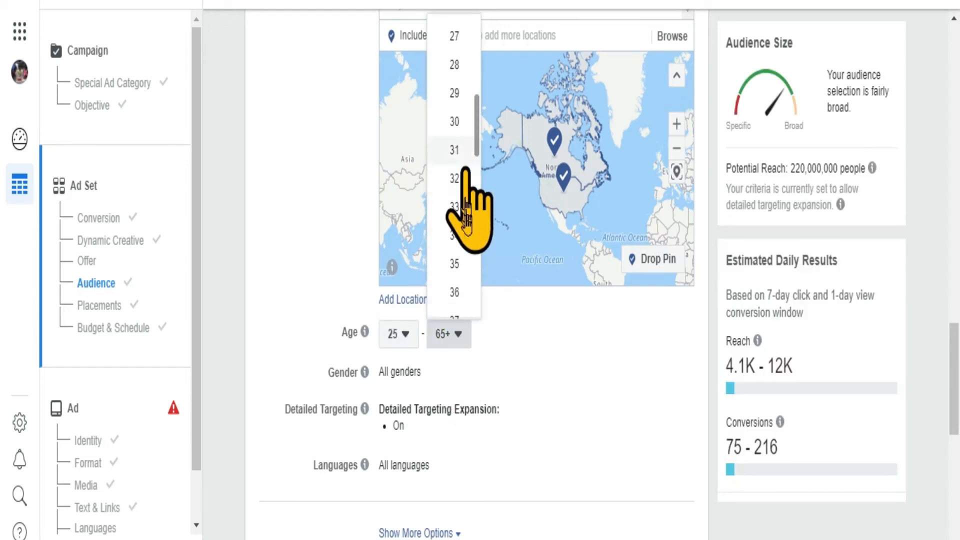
{"action": "scroll", "coordinate": [457, 255], "scroll_direction": "down", "scroll_amount": 4}
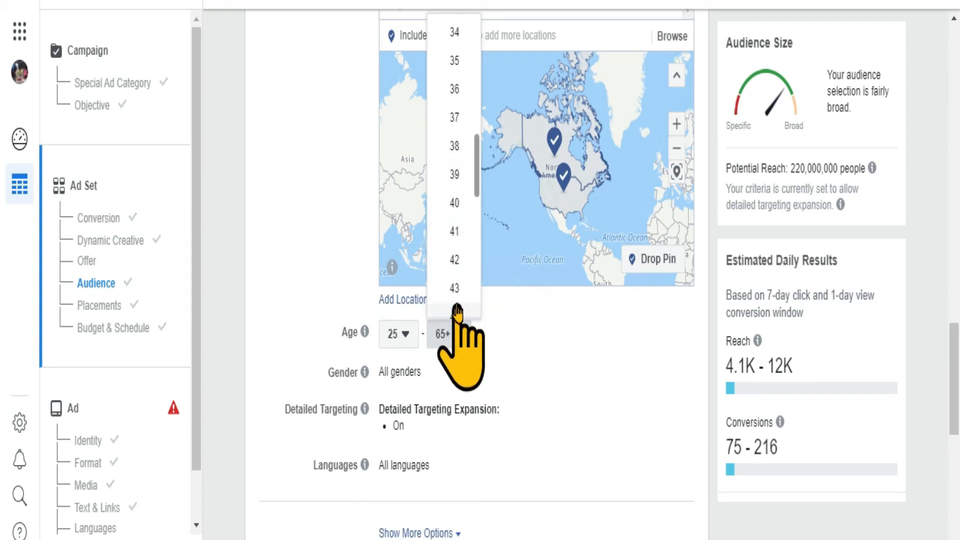
{"action": "scroll", "coordinate": [457, 279], "scroll_direction": "down", "scroll_amount": 2}
{"action": "left_click", "coordinate": [459, 219]}
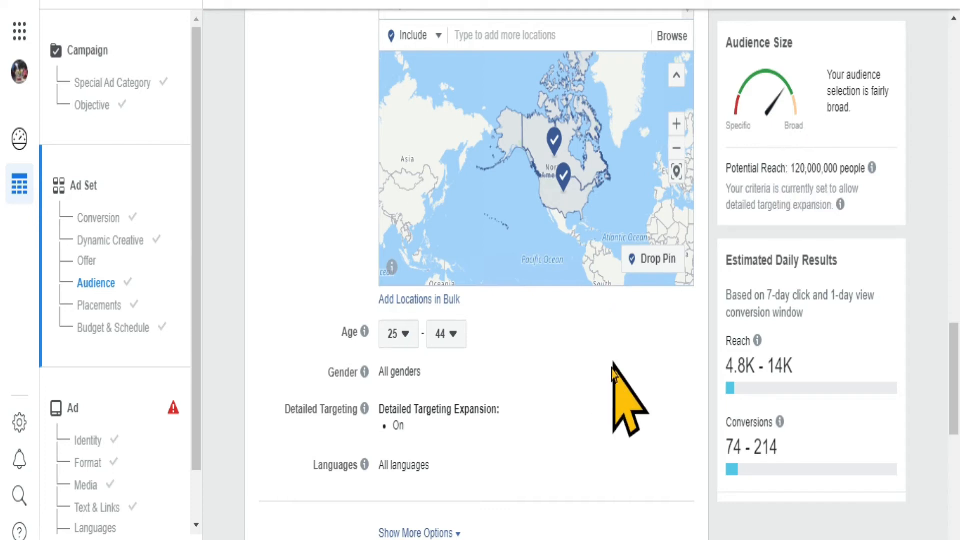
- Open the audience's Detailed Targeting for editing and turn off Detailed Targeting Expansion
{"action": "scroll", "coordinate": [549, 390], "scroll_direction": "down", "scroll_amount": 2}
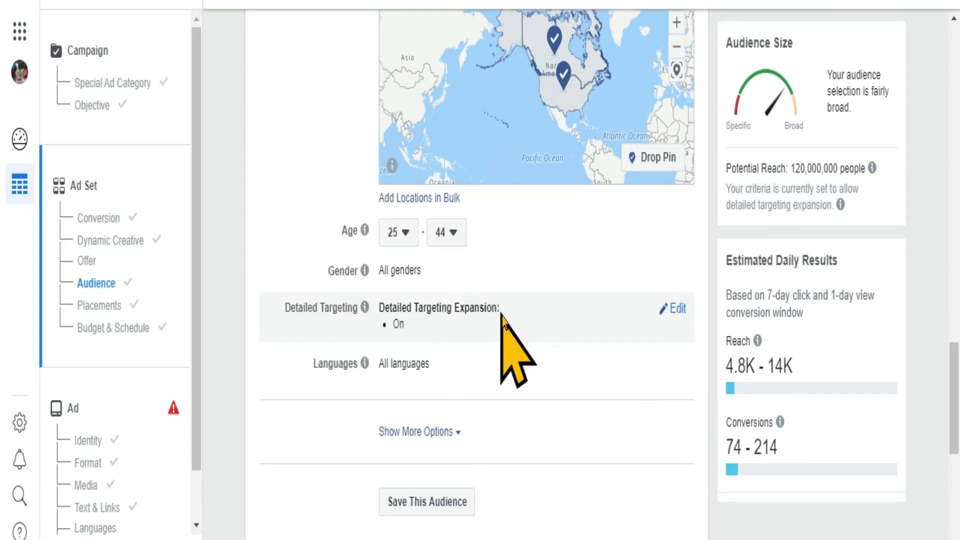
{"action": "left_click", "coordinate": [673, 308]}
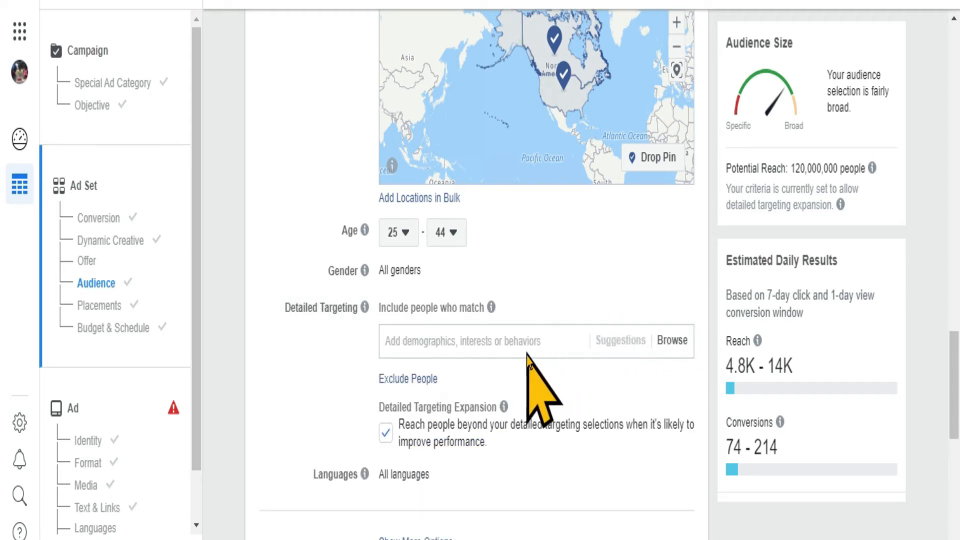
{"action": "left_click", "coordinate": [540, 336]}
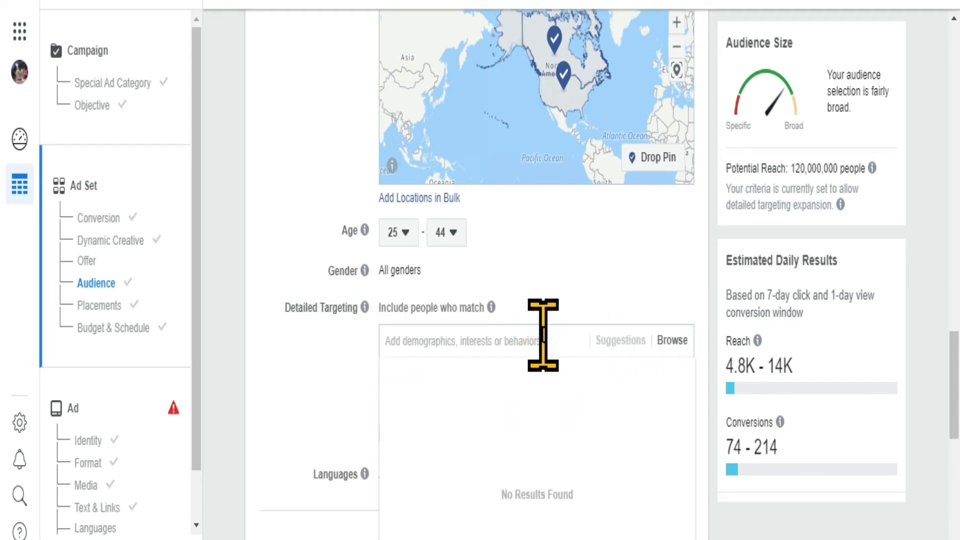
{"action": "left_click", "coordinate": [295, 365]}
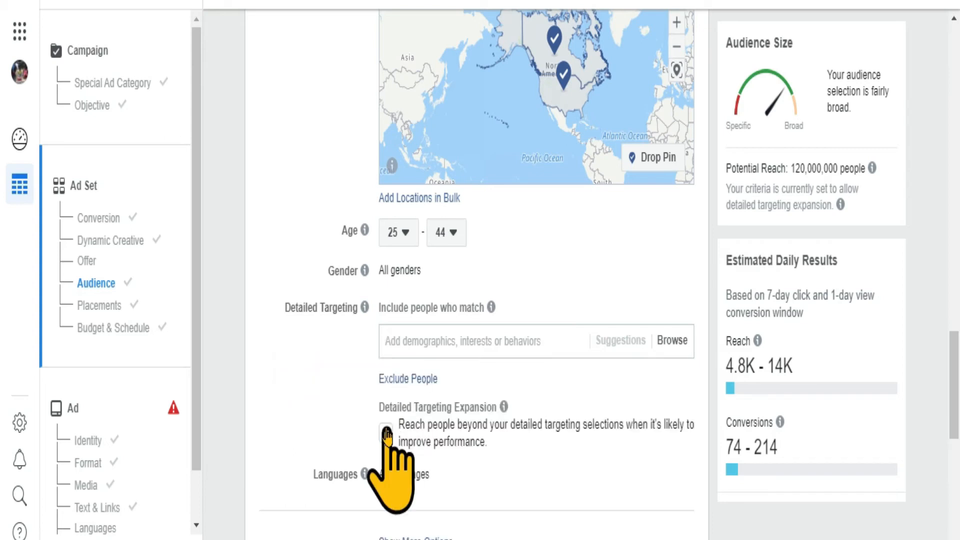
{"action": "left_click", "coordinate": [386, 433]}
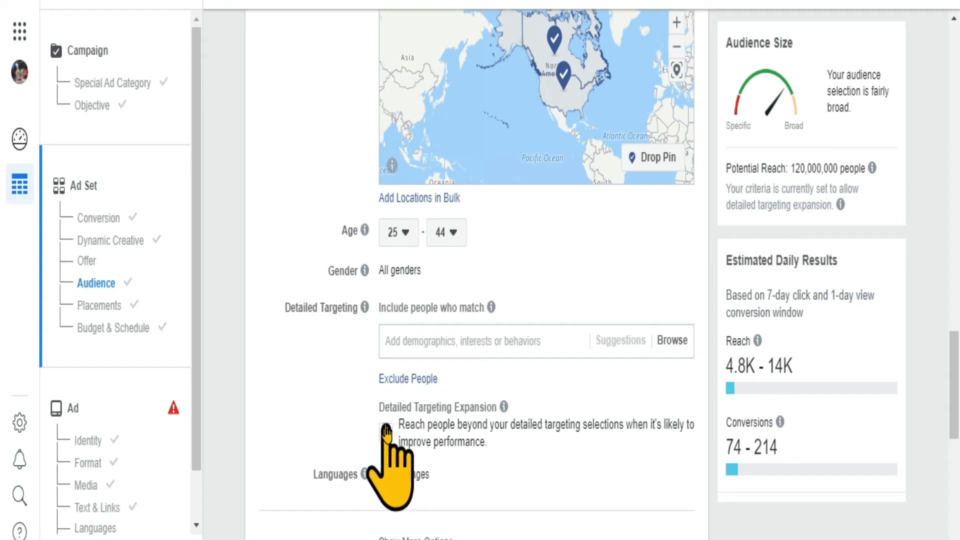
{"action": "left_click", "coordinate": [385, 432]}
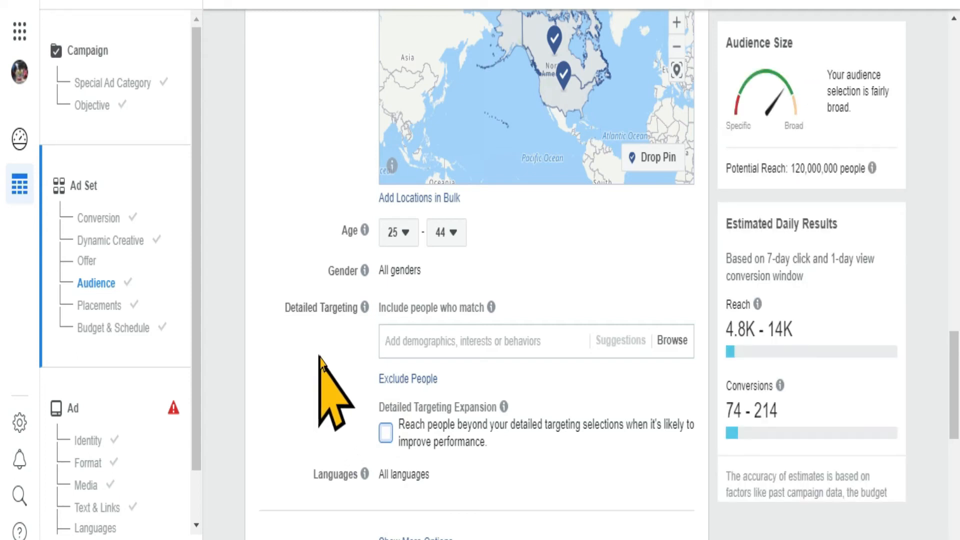
{"action": "scroll", "coordinate": [326, 371], "scroll_direction": "down", "scroll_amount": 2}
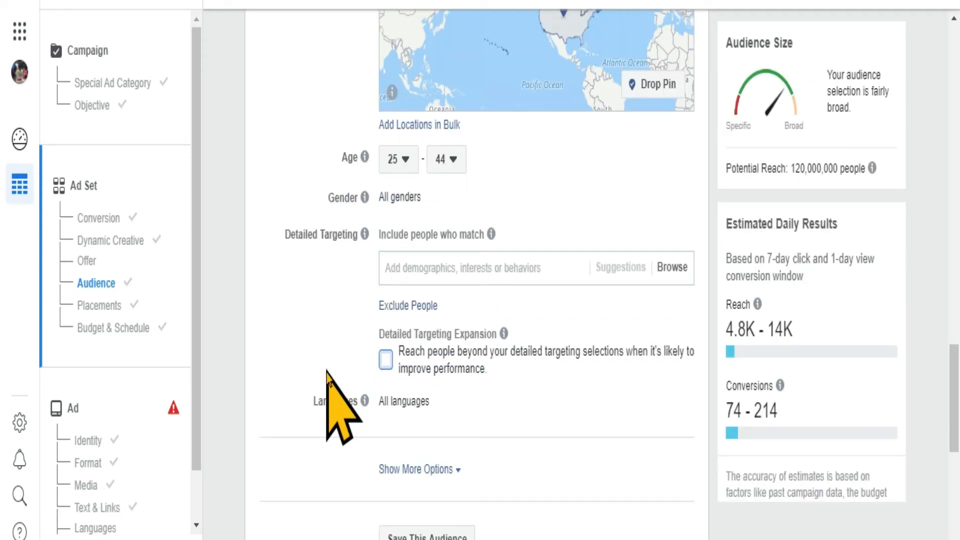
{"action": "scroll", "coordinate": [328, 372], "scroll_direction": "down", "scroll_amount": 1}
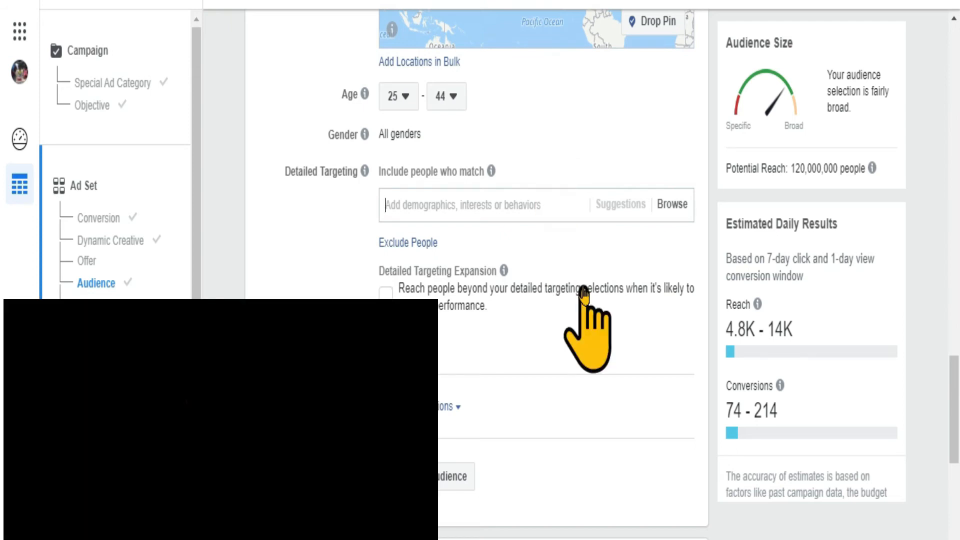
- Search the detailed targeting for "affil" and include the Affiliate Marketing job title
{"action": "type", "text": "af"}
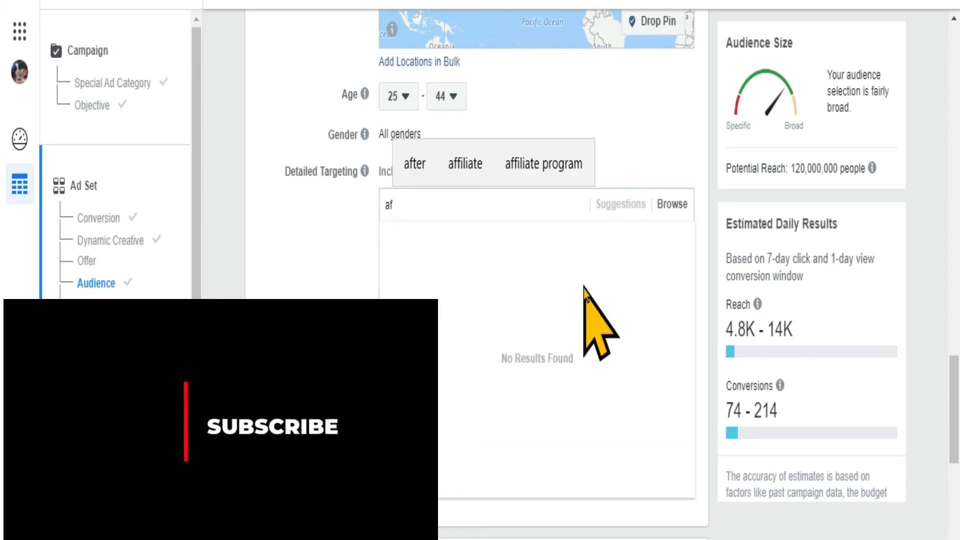
{"action": "type", "text": "fili"}
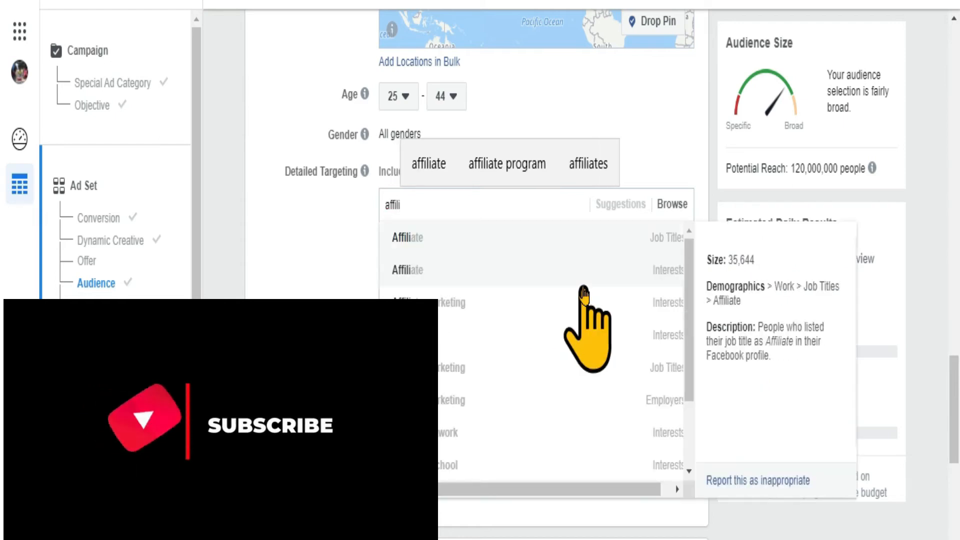
{"action": "key", "text": "BackSpace"}
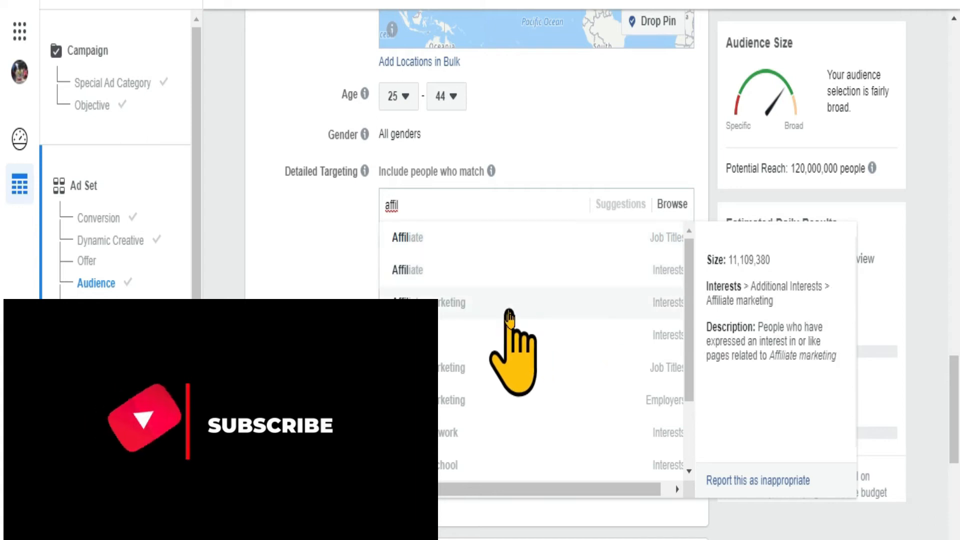
{"action": "left_click", "coordinate": [480, 379]}
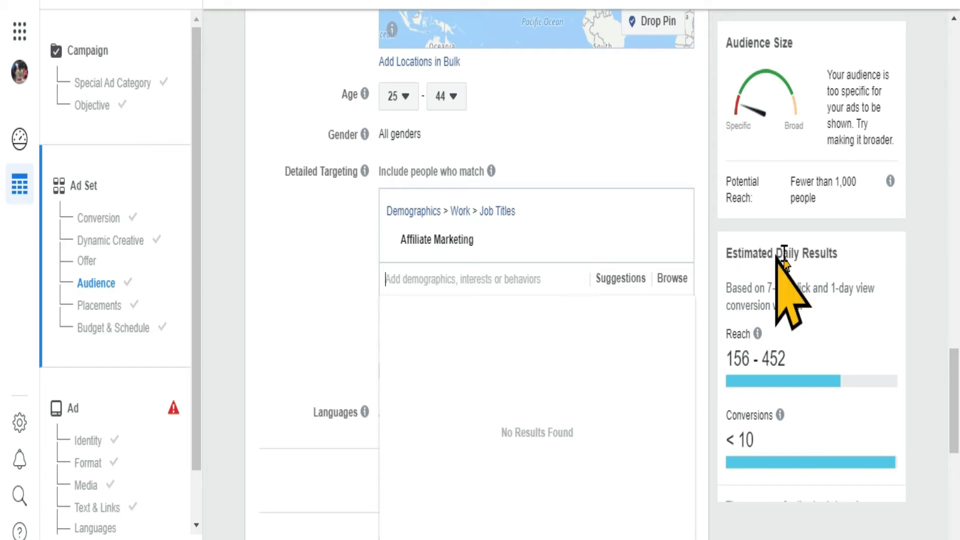
{"action": "mouse_move", "coordinate": [670, 247]}
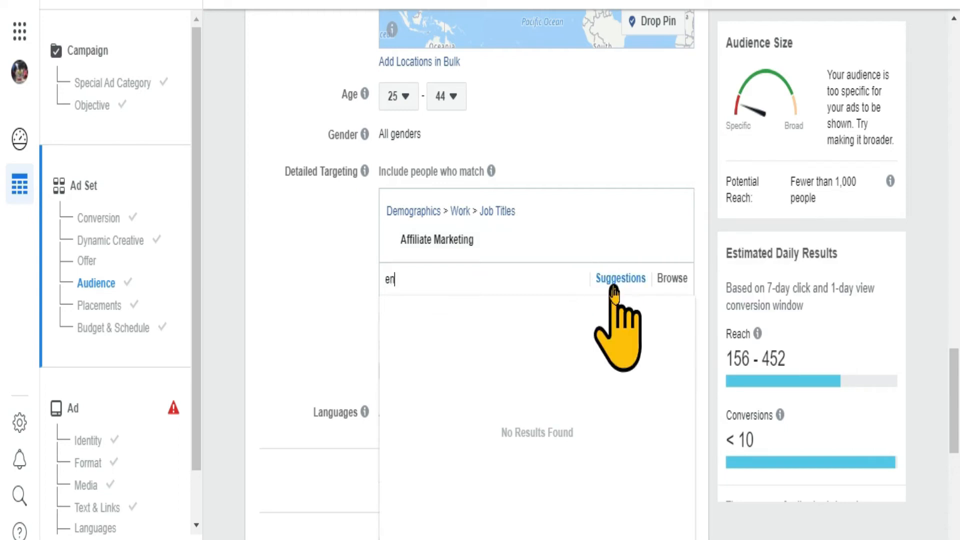
{"action": "type", "text": "tre"}
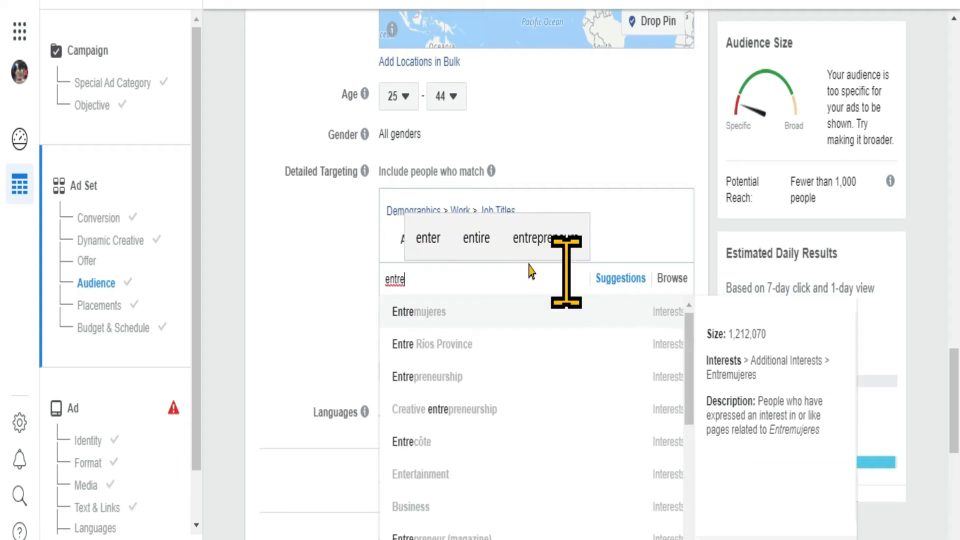
{"action": "left_click", "coordinate": [547, 242]}
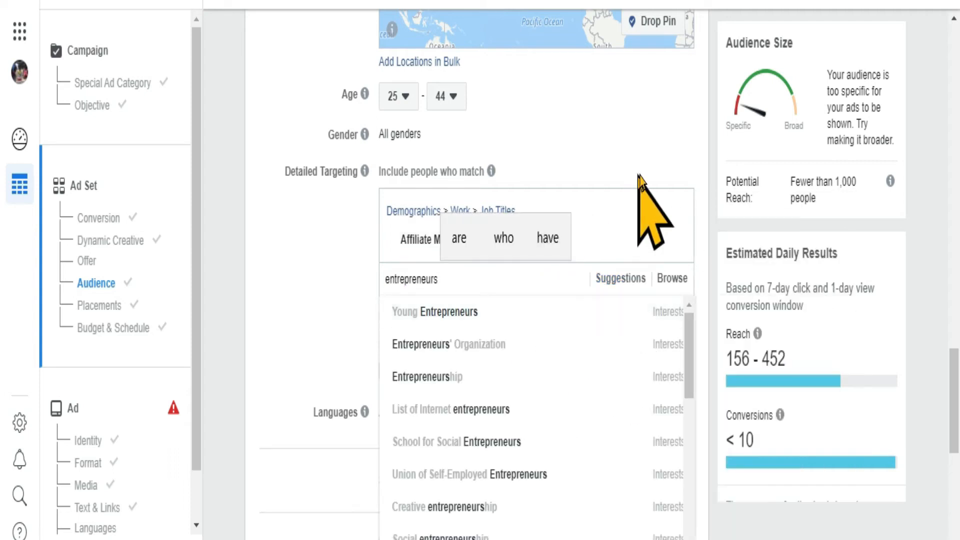
{"action": "left_click", "coordinate": [643, 134]}
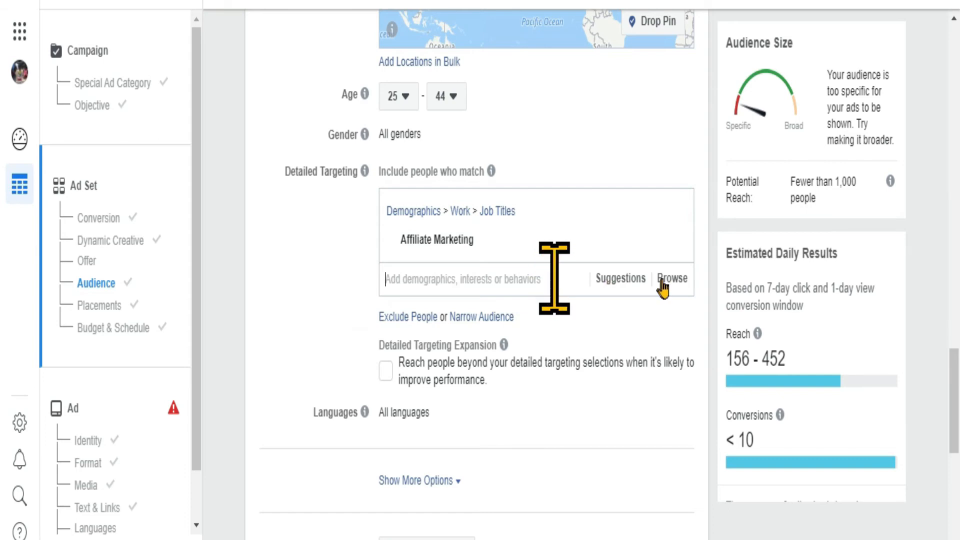
- Add the Passive income interest to the detailed targeting from the suggested options
{"action": "left_click", "coordinate": [631, 278]}
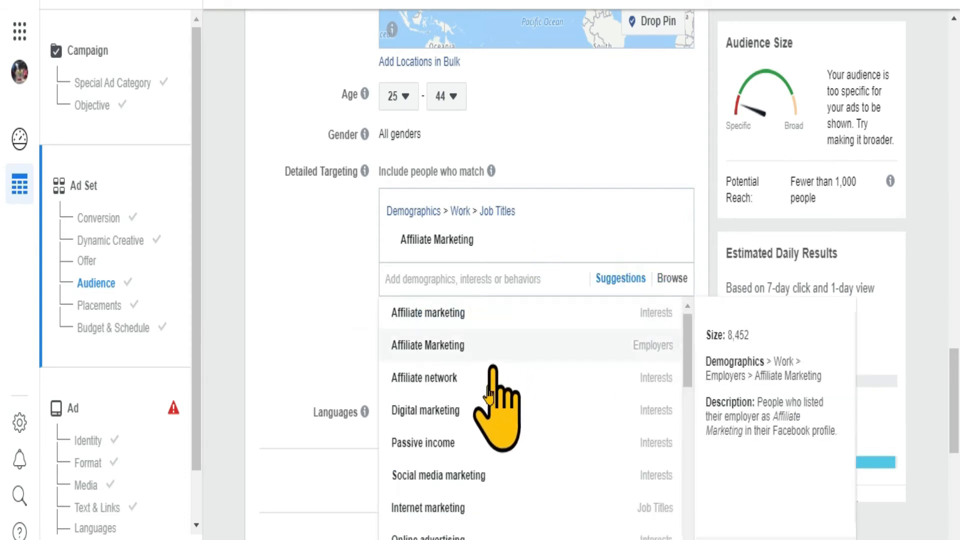
{"action": "left_click", "coordinate": [458, 449]}
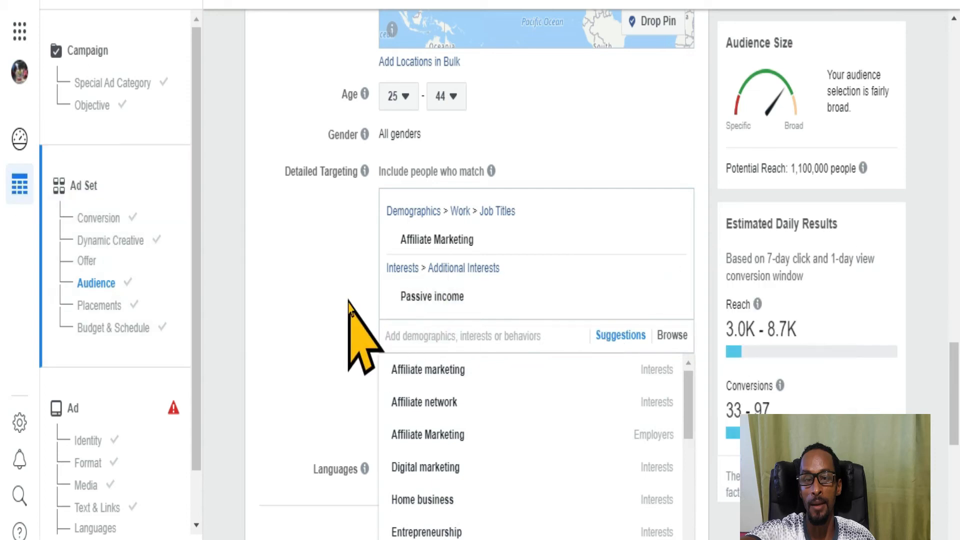
{"action": "scroll", "coordinate": [440, 483], "scroll_direction": "down", "scroll_amount": 2}
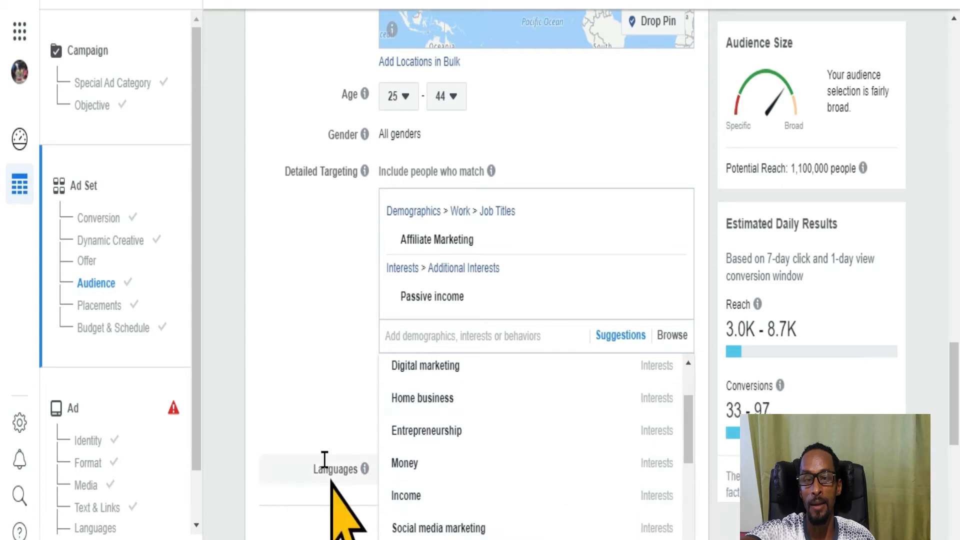
{"action": "left_click", "coordinate": [301, 394]}
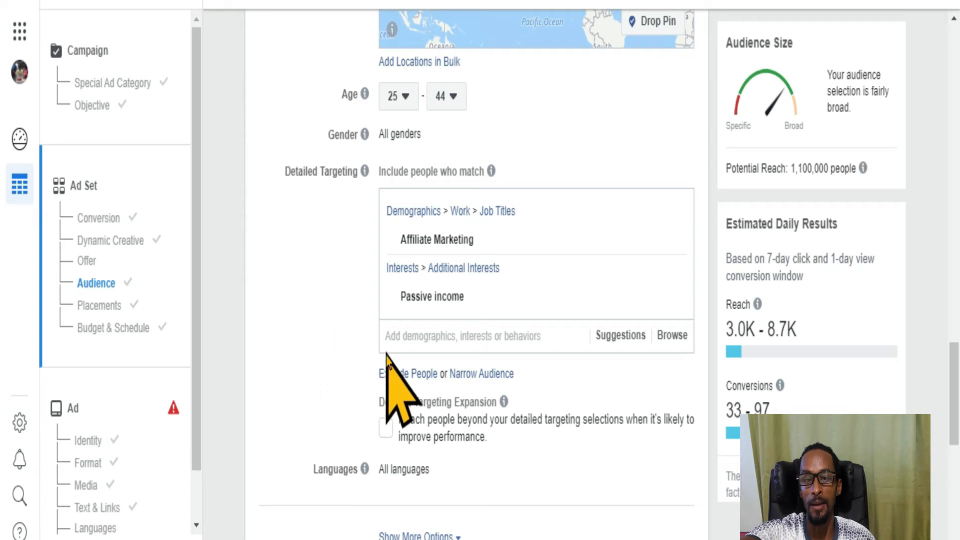
- Try adding the suggested Home business interest to the detailed targeting, and remove it again after checking the potential reach
{"action": "left_click", "coordinate": [605, 336]}
{"action": "scroll", "coordinate": [525, 407], "scroll_direction": "down", "scroll_amount": 3}
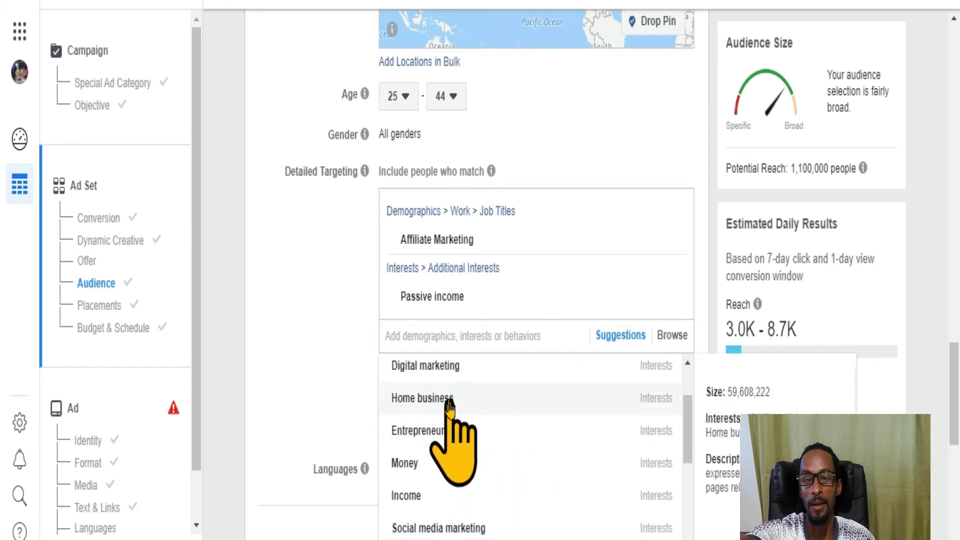
{"action": "left_click", "coordinate": [448, 400]}
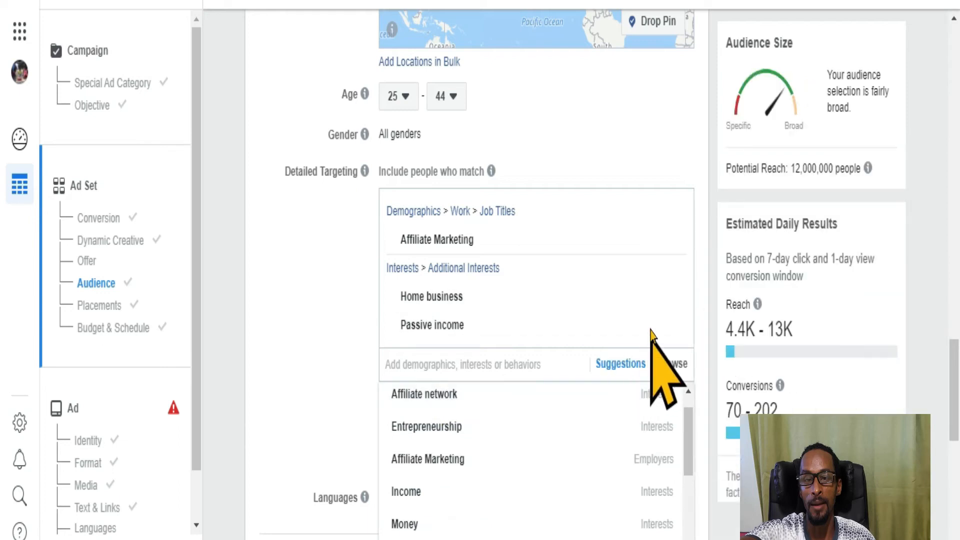
{"action": "mouse_move", "coordinate": [674, 298]}
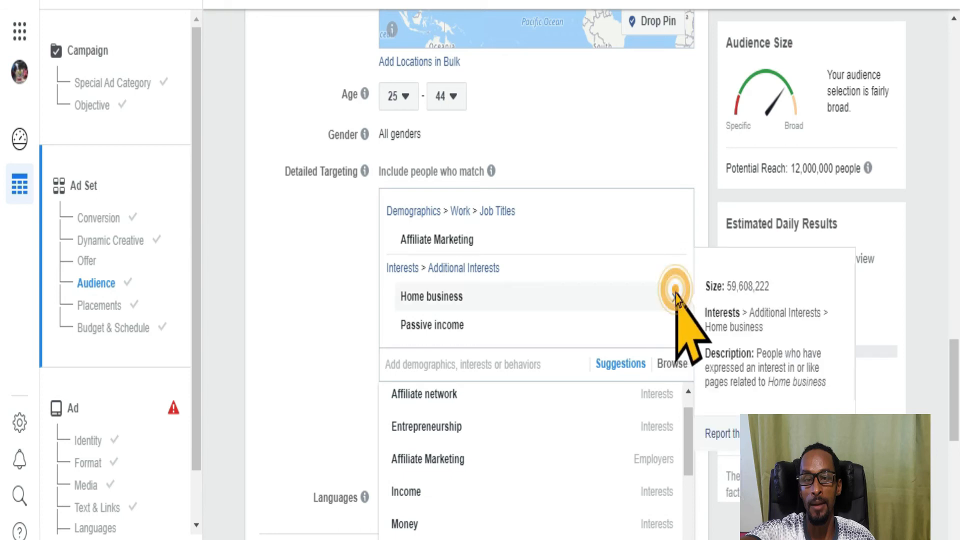
{"action": "left_click", "coordinate": [675, 297]}
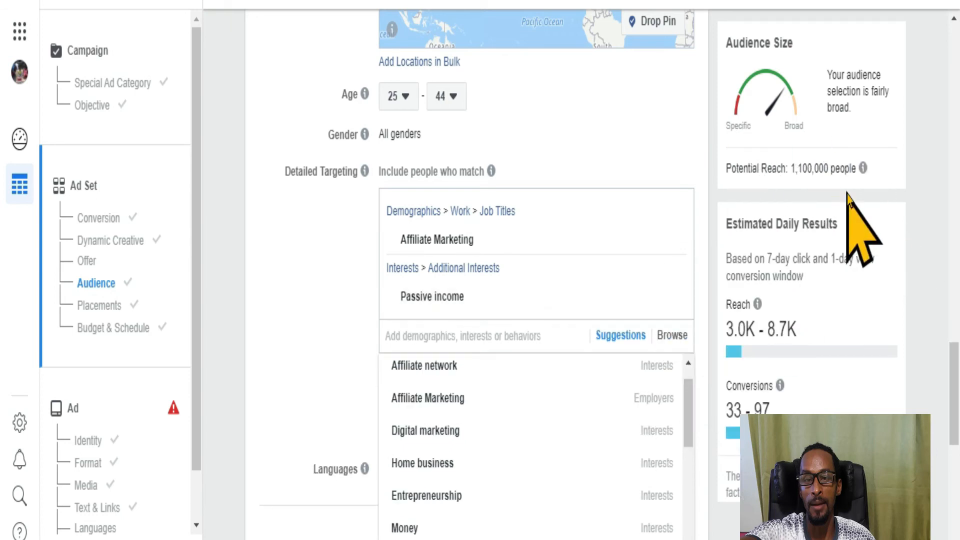
{"action": "mouse_move", "coordinate": [861, 169]}
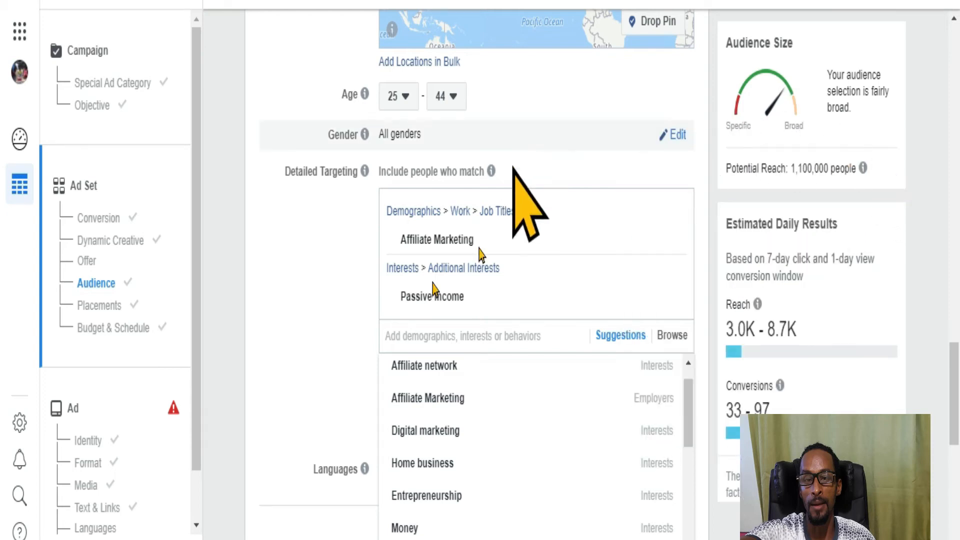
{"action": "left_click", "coordinate": [294, 286]}
- Edit the audience's languages and restrict them to English (All)
{"action": "scroll", "coordinate": [308, 297], "scroll_direction": "down", "scroll_amount": 2}
{"action": "scroll", "coordinate": [308, 299], "scroll_direction": "down", "scroll_amount": 2}
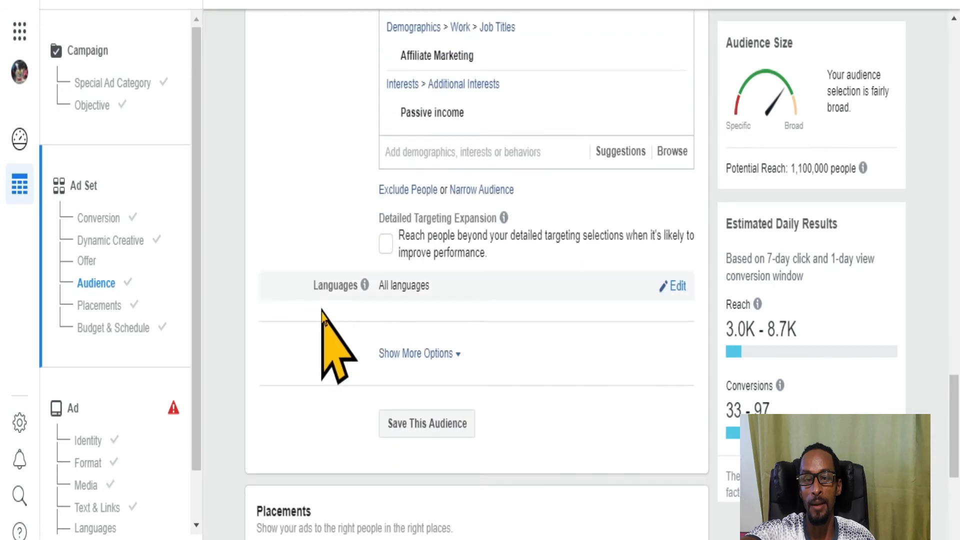
{"action": "mouse_move", "coordinate": [503, 198]}
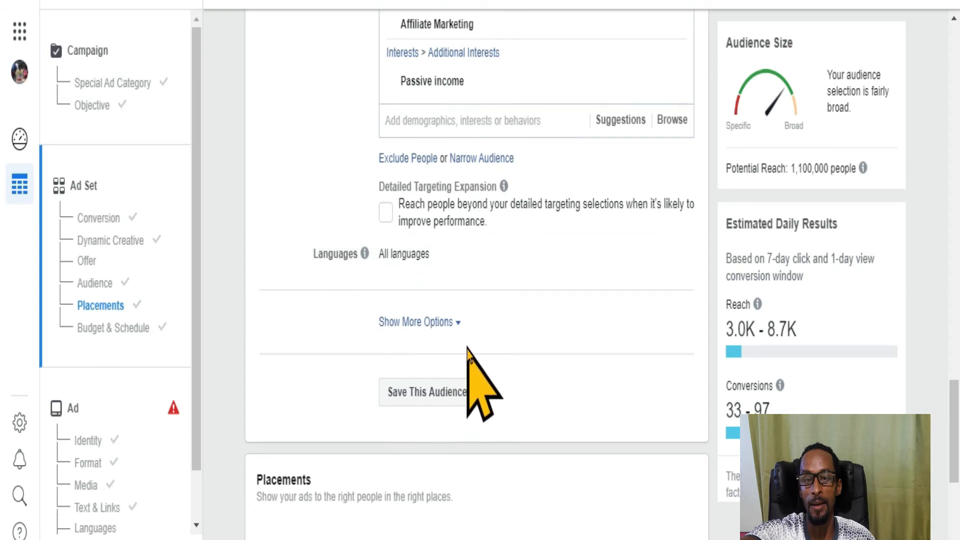
{"action": "scroll", "coordinate": [455, 352], "scroll_direction": "down", "scroll_amount": 5}
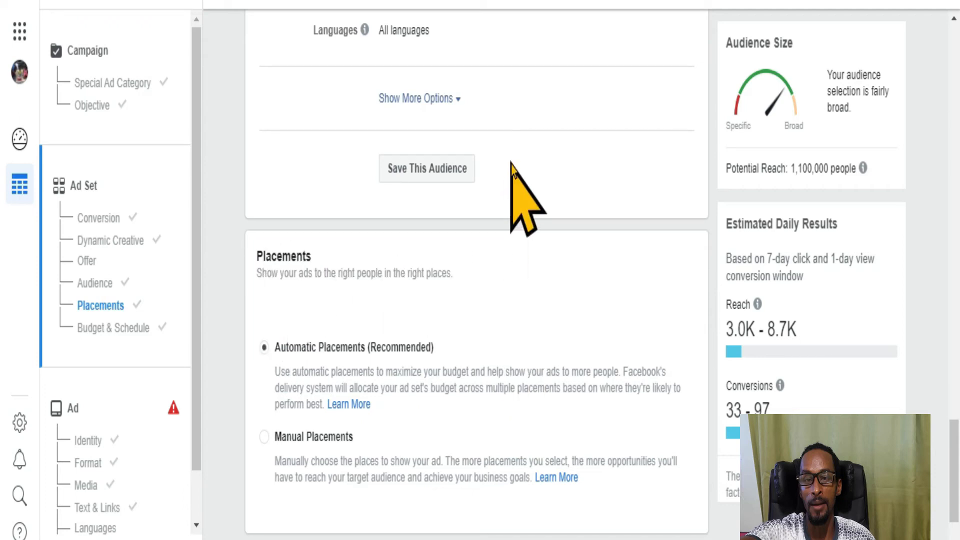
{"action": "scroll", "coordinate": [499, 185], "scroll_direction": "up", "scroll_amount": 2}
{"action": "scroll", "coordinate": [440, 172], "scroll_direction": "up", "scroll_amount": 2}
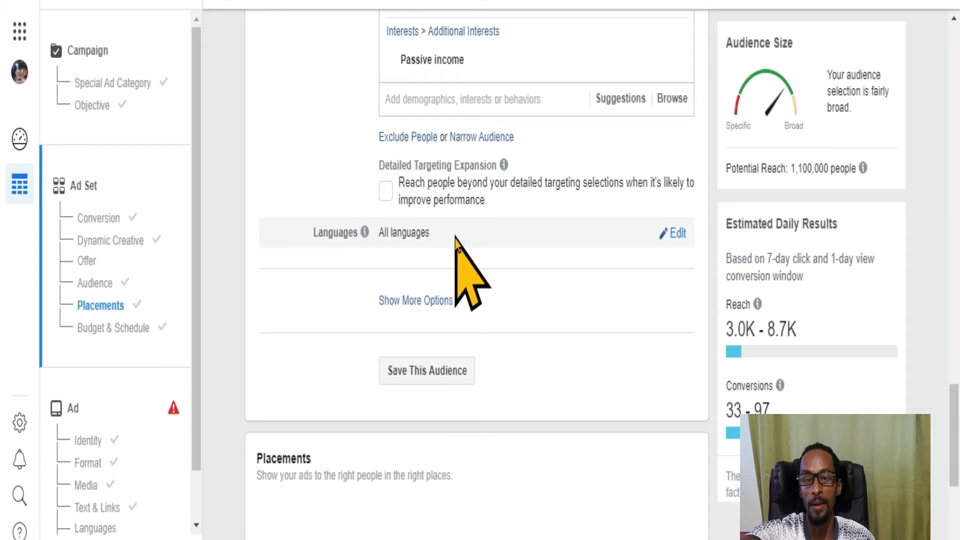
{"action": "left_click", "coordinate": [674, 234]}
{"action": "left_click", "coordinate": [503, 235]}
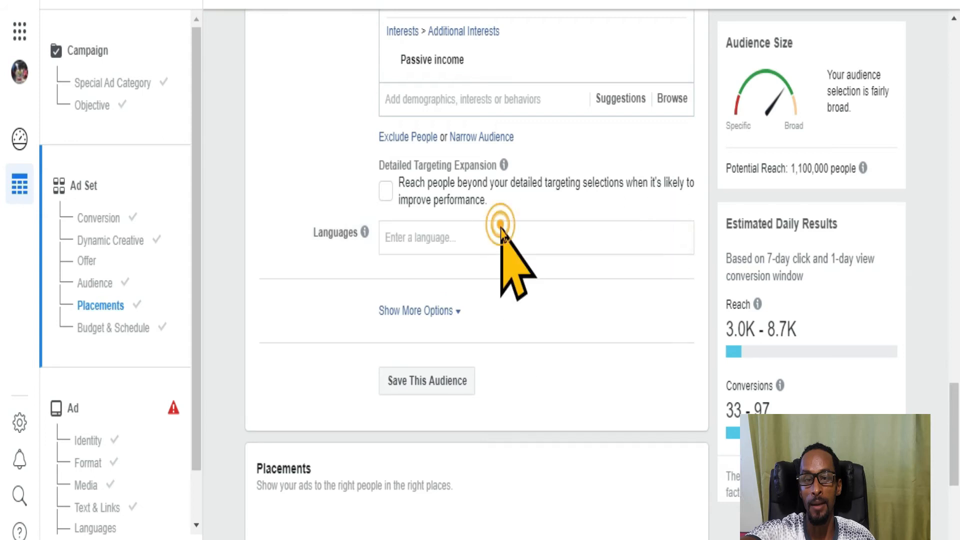
{"action": "type", "text": "a"}
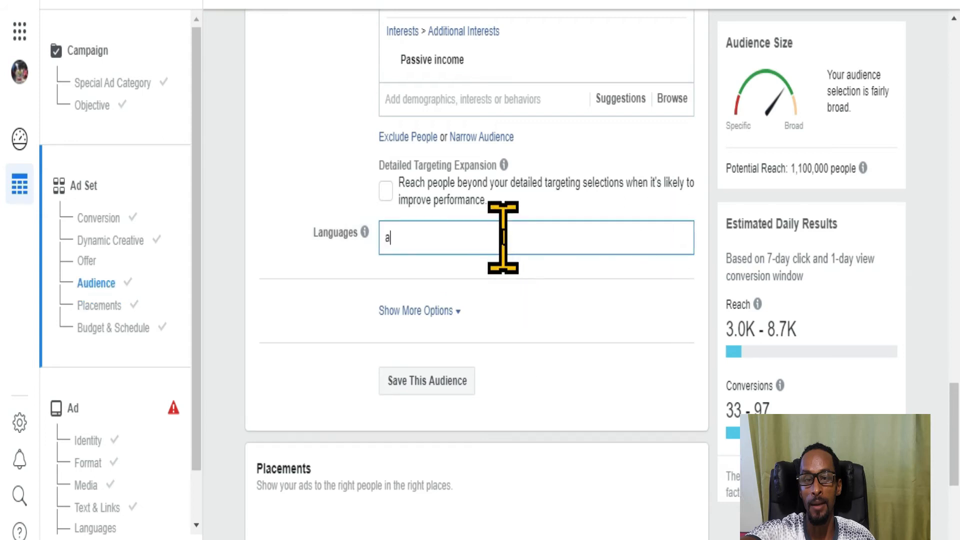
{"action": "type", "text": "ll"}
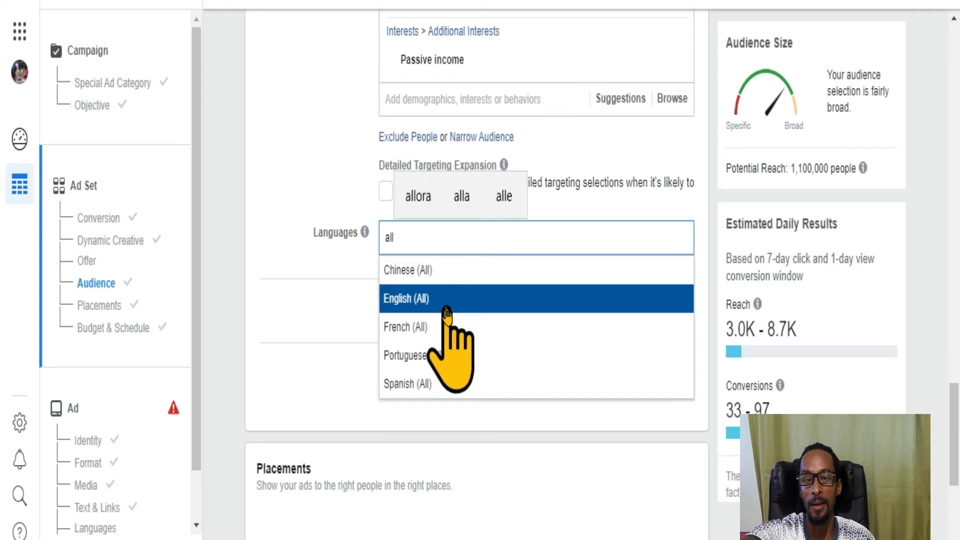
{"action": "left_click", "coordinate": [434, 295]}
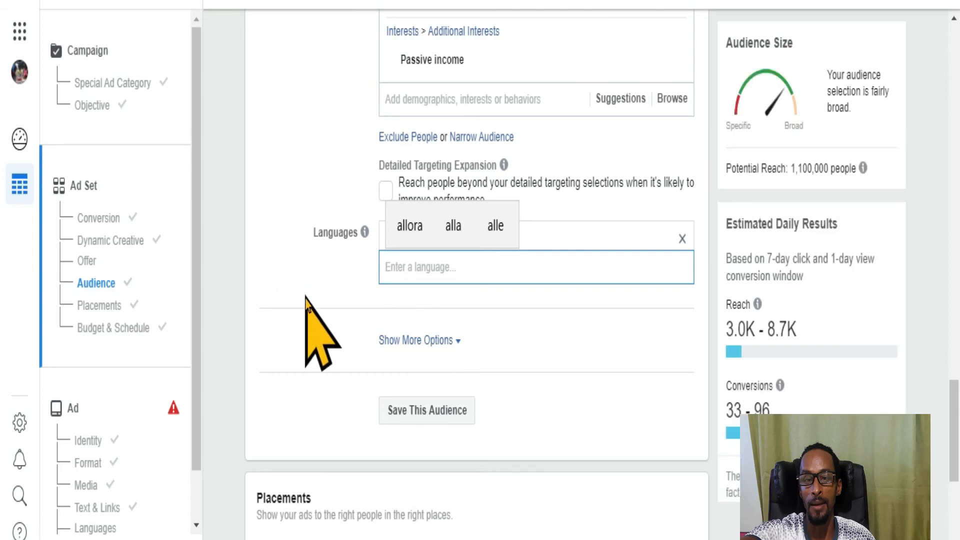
{"action": "scroll", "coordinate": [488, 310], "scroll_direction": "down", "scroll_amount": 3}
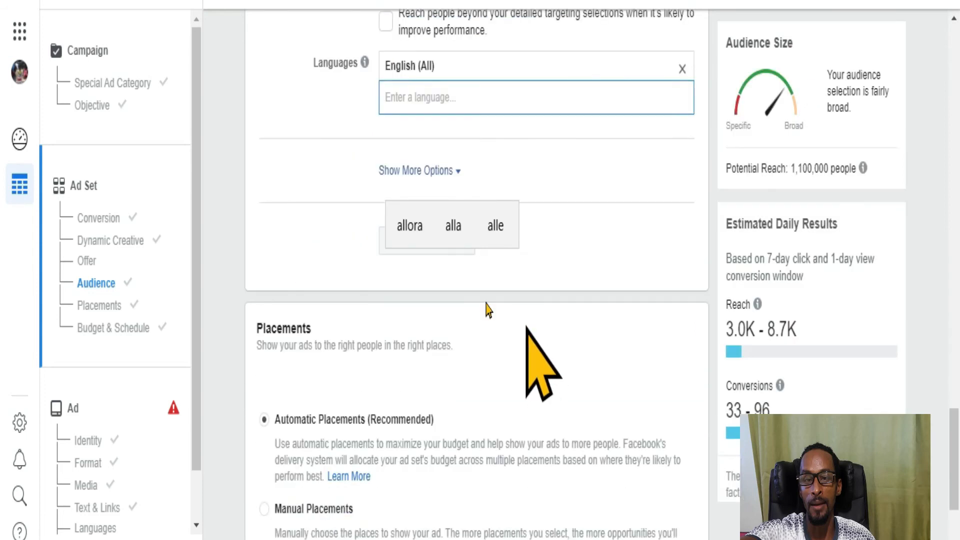
{"action": "left_click", "coordinate": [280, 240]}
- Switch the ad set's placements from automatic to Manual Placements
{"action": "scroll", "coordinate": [533, 300], "scroll_direction": "down", "scroll_amount": 2}
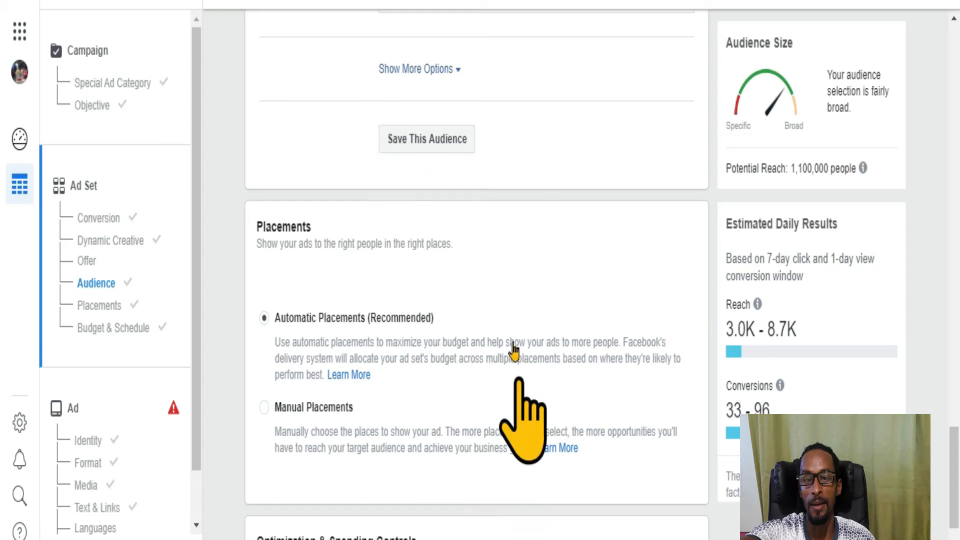
{"action": "left_click", "coordinate": [264, 408]}
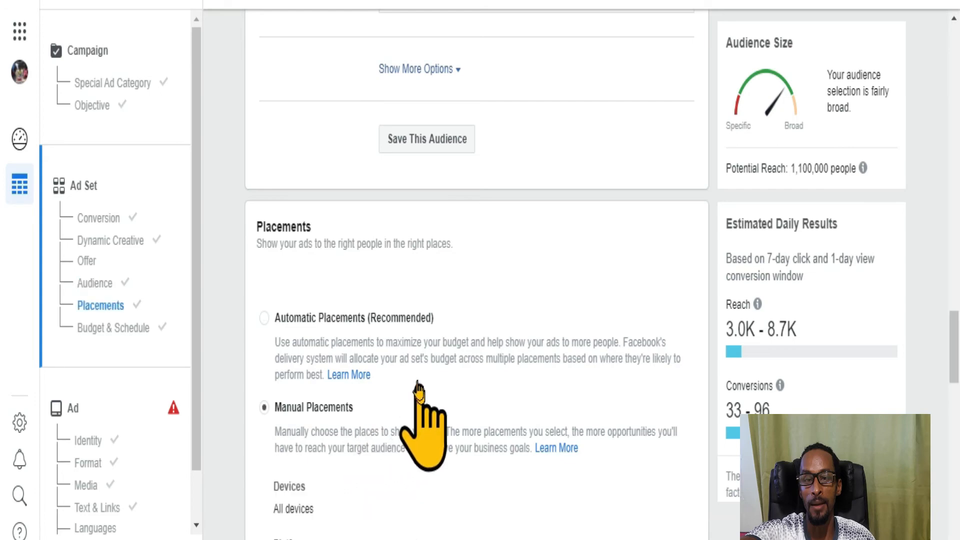
- Examine the available platforms and the feed, story, in-stream, search, message and in-article placements for the ad set
{"action": "scroll", "coordinate": [615, 265], "scroll_direction": "down", "scroll_amount": 4}
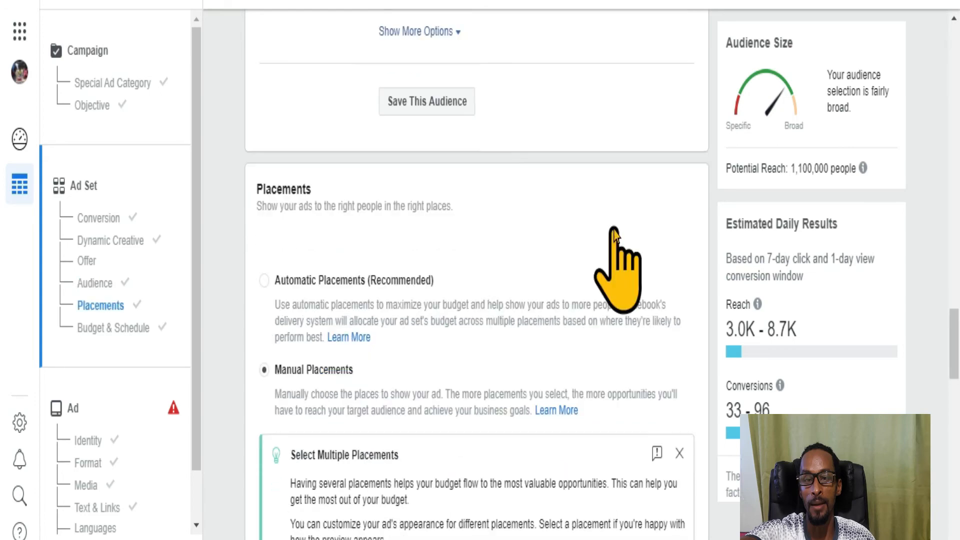
{"action": "scroll", "coordinate": [613, 248], "scroll_direction": "down", "scroll_amount": 12}
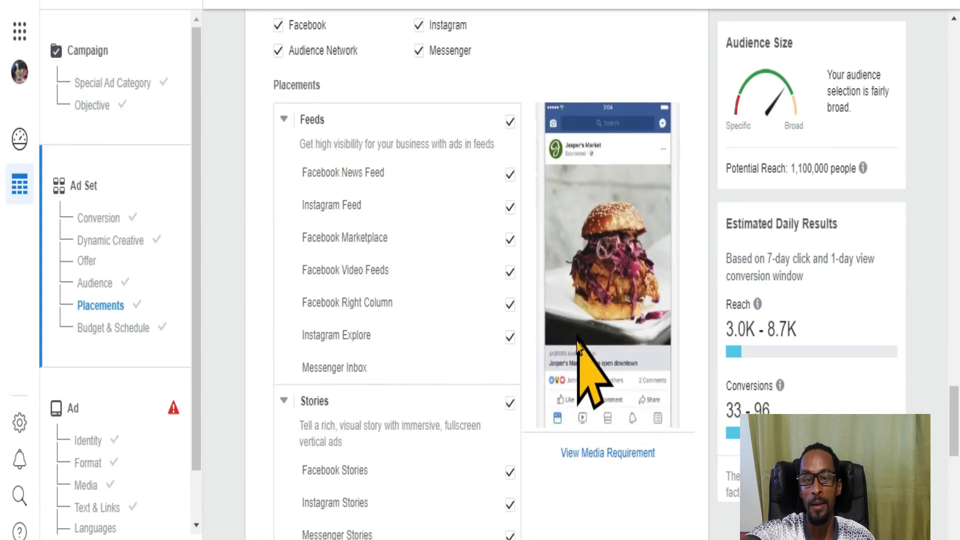
{"action": "scroll", "coordinate": [575, 400], "scroll_direction": "down", "scroll_amount": 2}
{"action": "scroll", "coordinate": [552, 460], "scroll_direction": "down", "scroll_amount": 6}
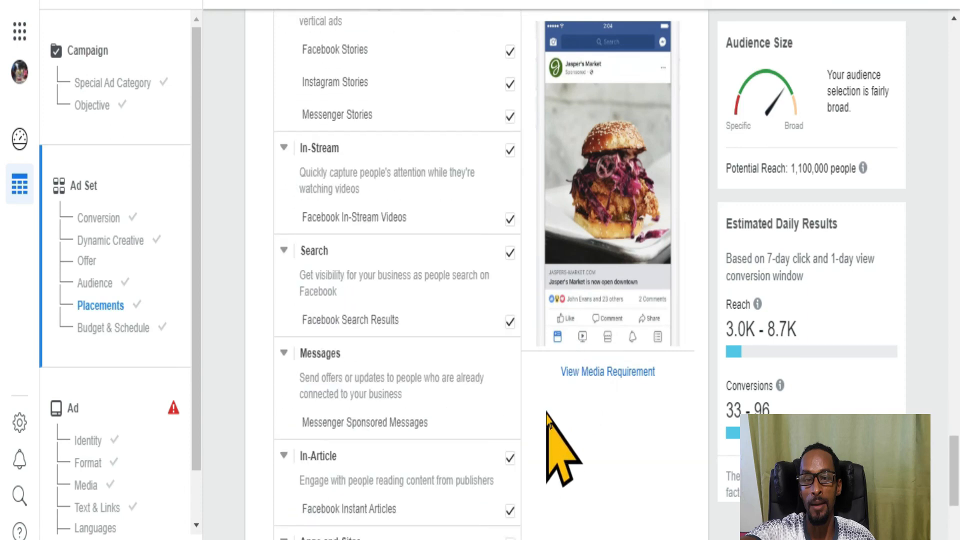
{"action": "scroll", "coordinate": [505, 400], "scroll_direction": "up", "scroll_amount": 8}
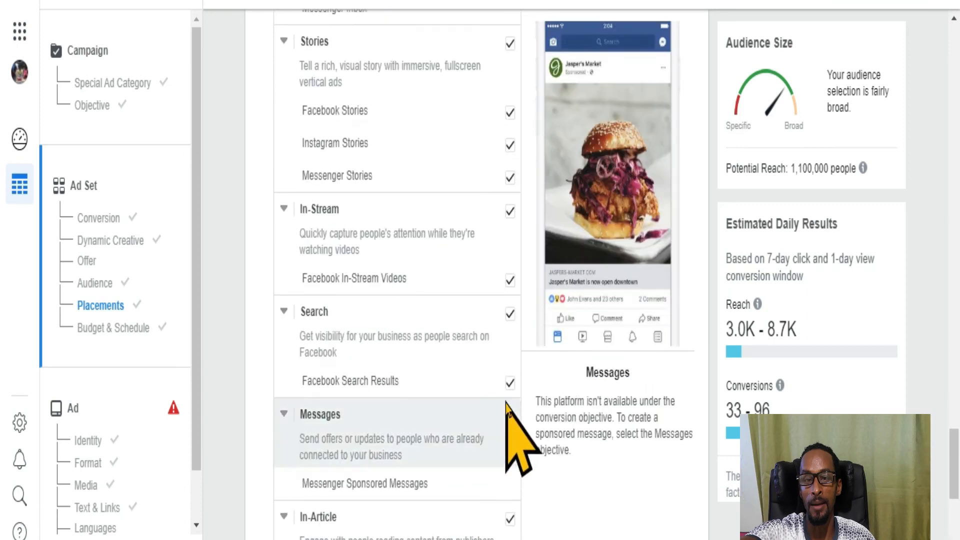
{"action": "scroll", "coordinate": [505, 395], "scroll_direction": "up", "scroll_amount": 6}
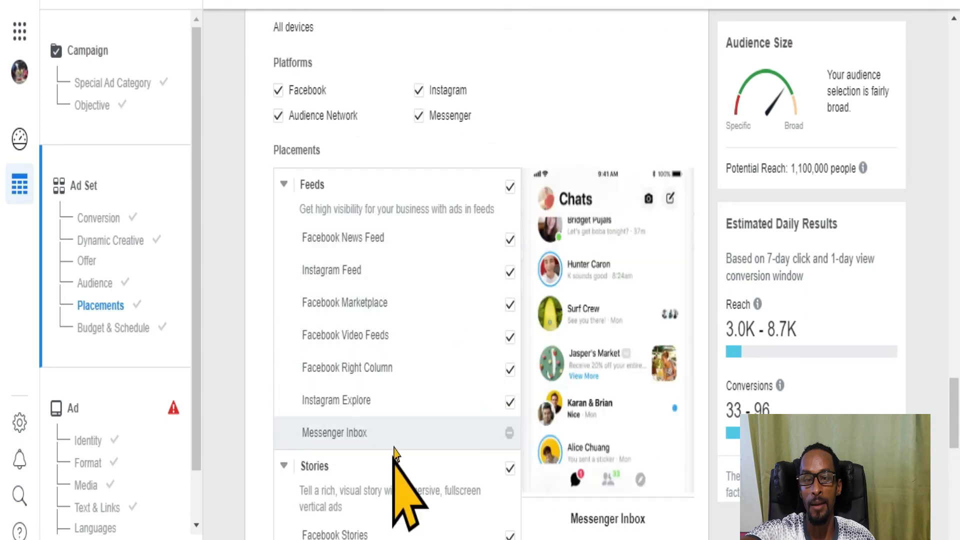
{"action": "scroll", "coordinate": [412, 395], "scroll_direction": "down", "scroll_amount": 6}
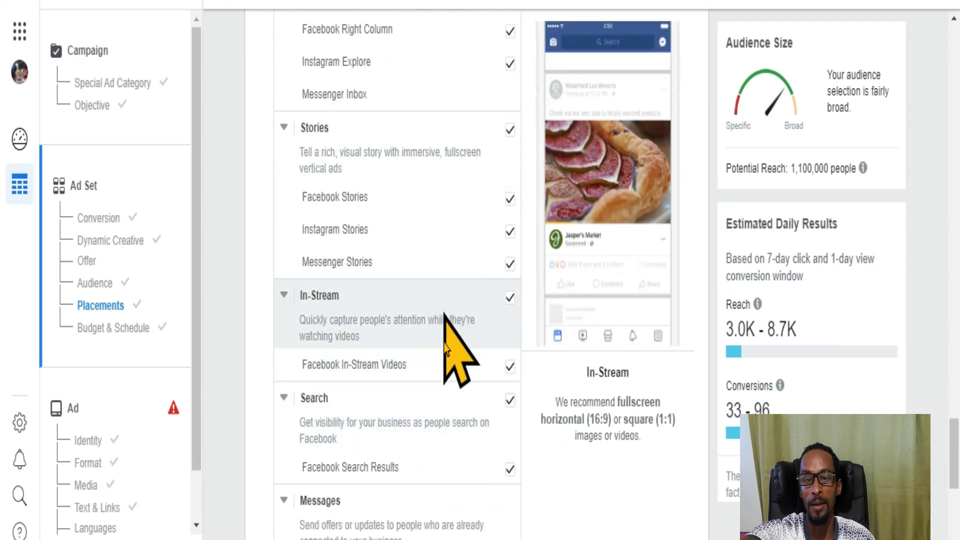
{"action": "scroll", "coordinate": [434, 354], "scroll_direction": "up", "scroll_amount": 3}
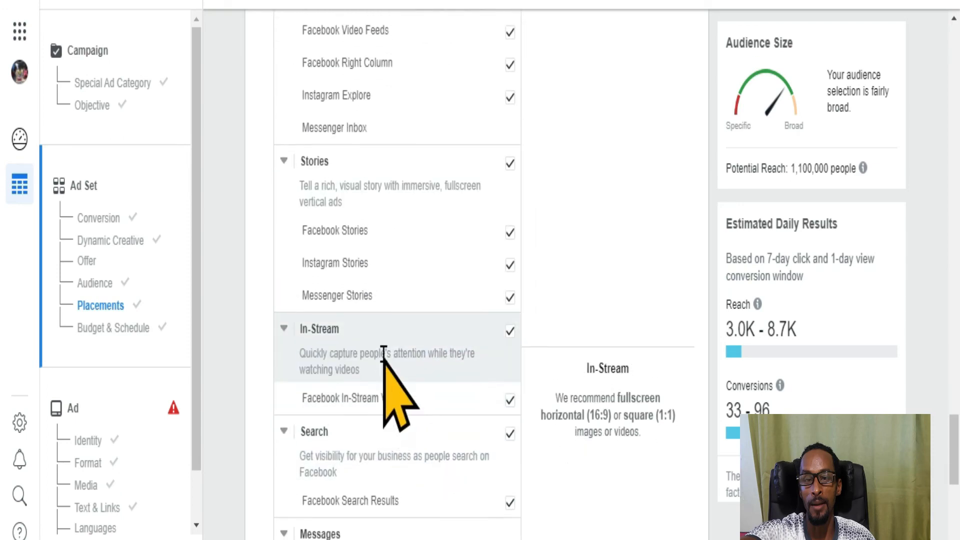
- Review the manual placement options once more and switch the ad set back to Automatic Placements (Recommended)
{"action": "scroll", "coordinate": [408, 360], "scroll_direction": "up", "scroll_amount": 5}
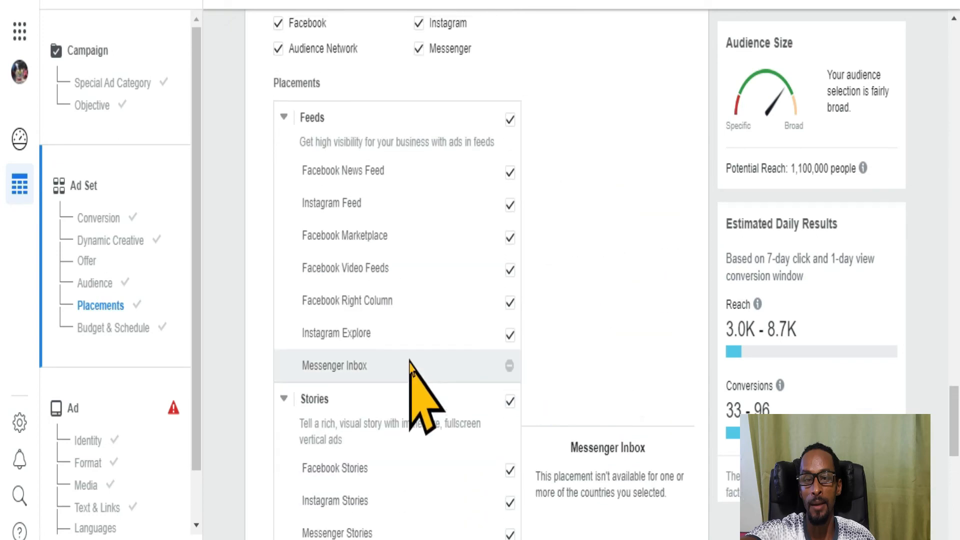
{"action": "scroll", "coordinate": [419, 345], "scroll_direction": "up", "scroll_amount": 6}
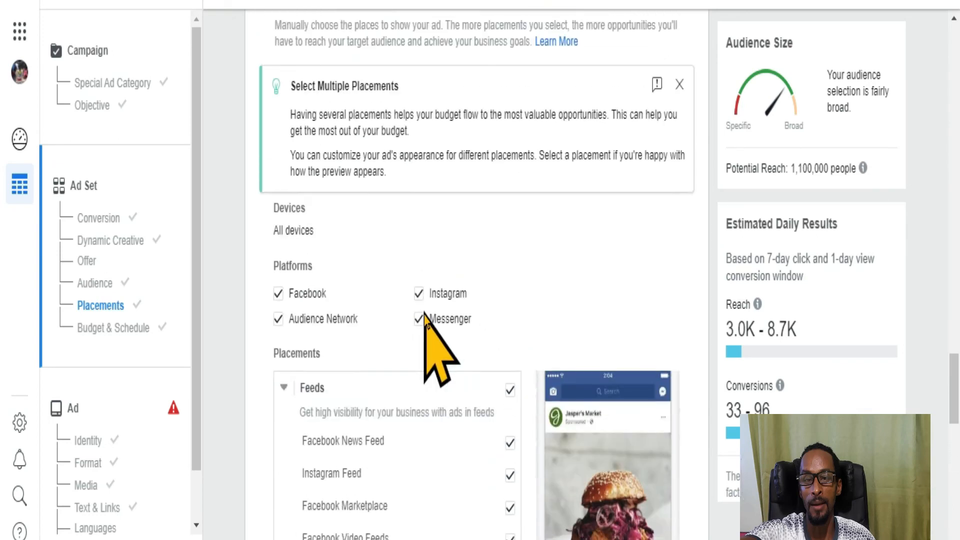
{"action": "scroll", "coordinate": [470, 301], "scroll_direction": "up", "scroll_amount": 2}
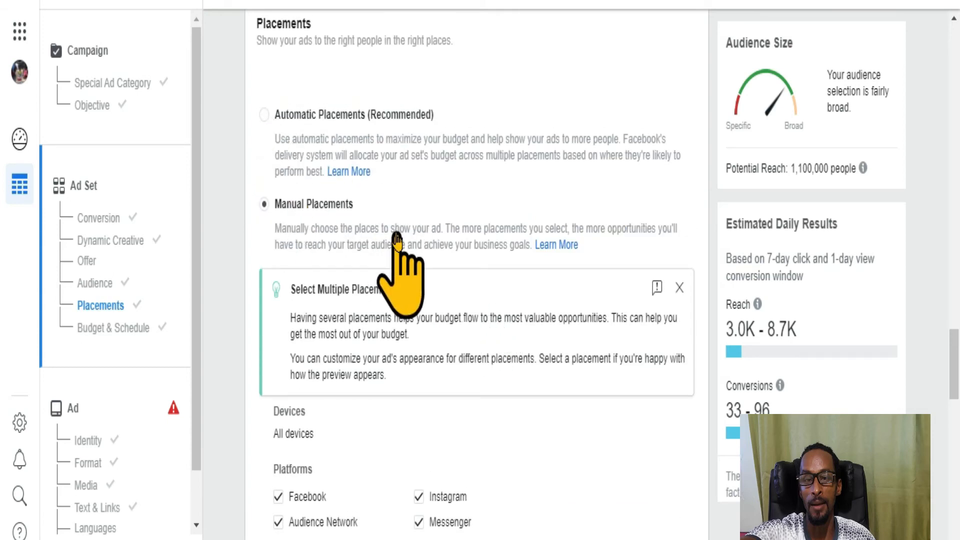
{"action": "scroll", "coordinate": [522, 475], "scroll_direction": "down", "scroll_amount": 6}
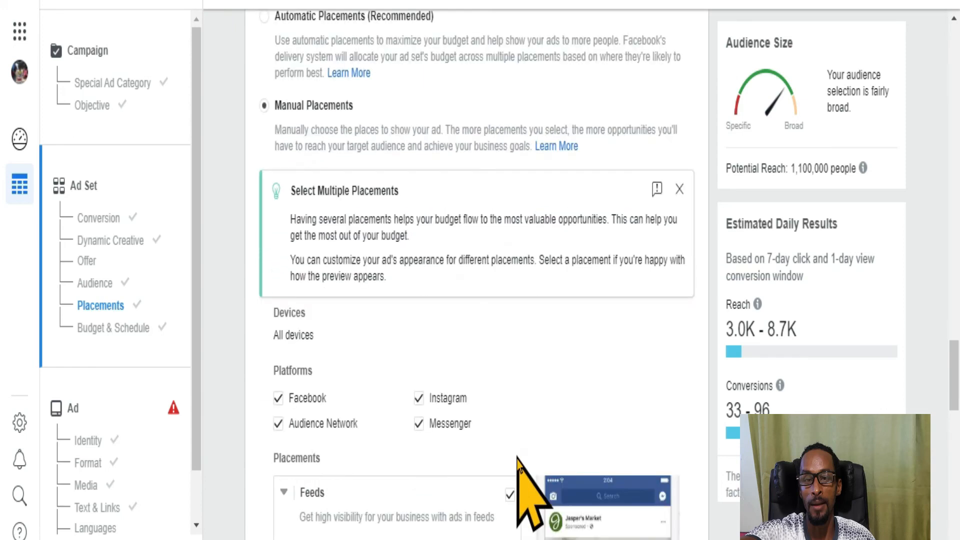
{"action": "scroll", "coordinate": [515, 389], "scroll_direction": "down", "scroll_amount": 1}
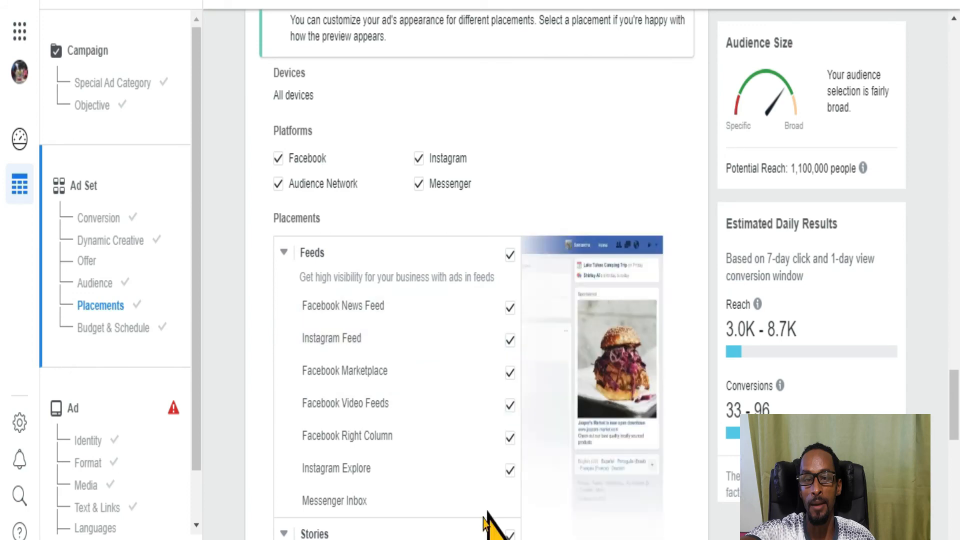
{"action": "scroll", "coordinate": [482, 400], "scroll_direction": "down", "scroll_amount": 3}
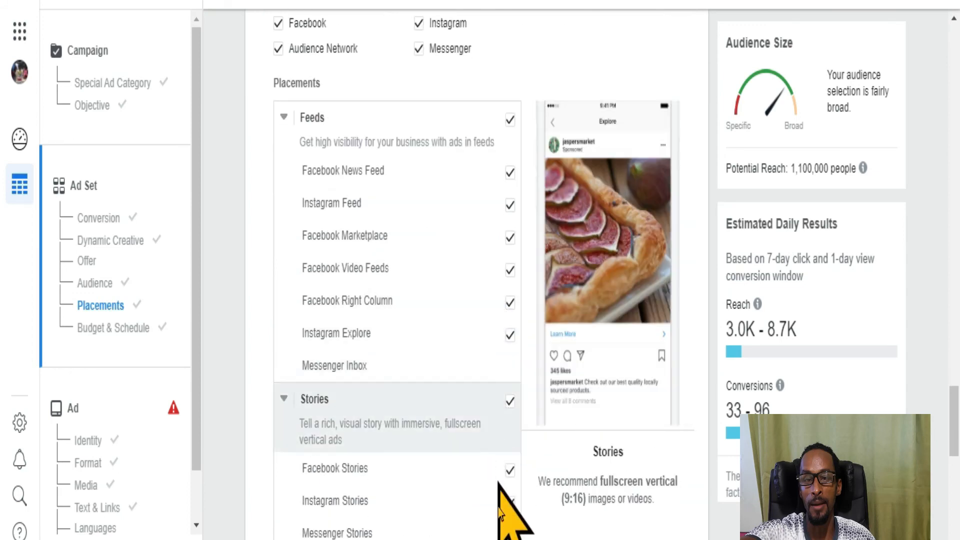
{"action": "scroll", "coordinate": [534, 320], "scroll_direction": "up", "scroll_amount": 6}
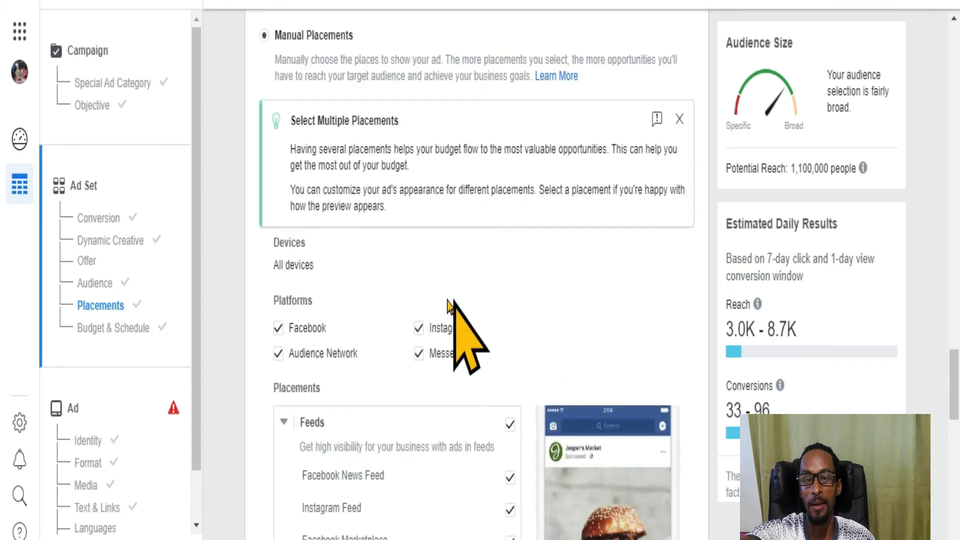
{"action": "scroll", "coordinate": [555, 440], "scroll_direction": "up", "scroll_amount": 3}
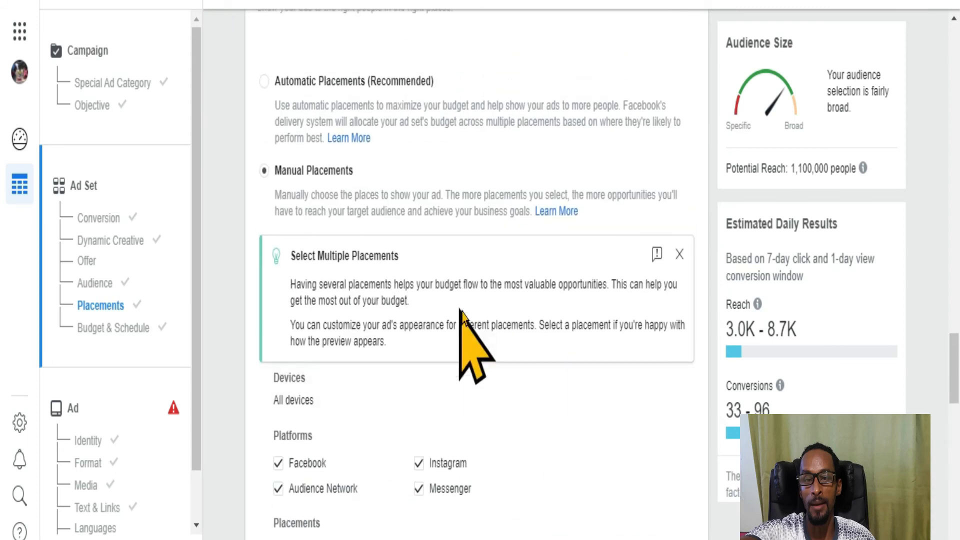
{"action": "scroll", "coordinate": [430, 279], "scroll_direction": "up", "scroll_amount": 3}
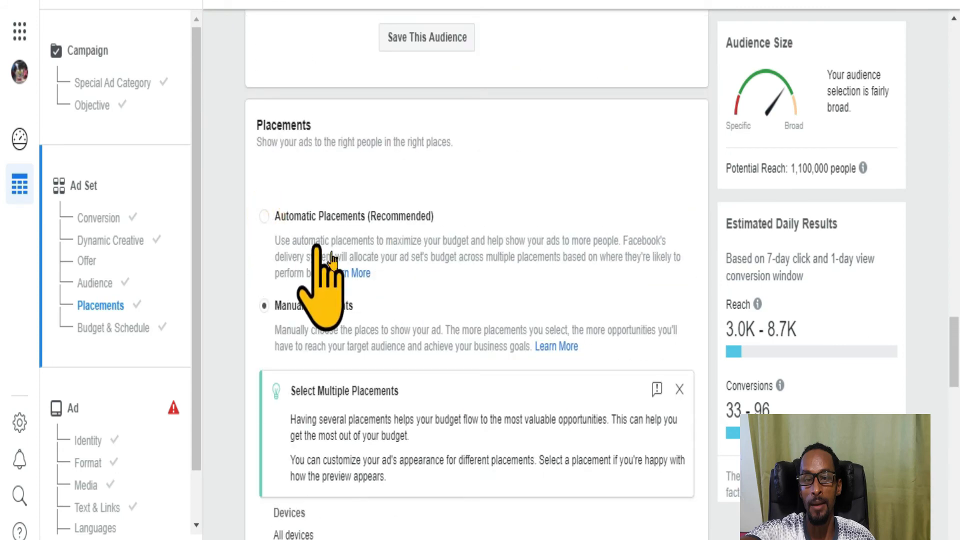
{"action": "left_click", "coordinate": [357, 265]}
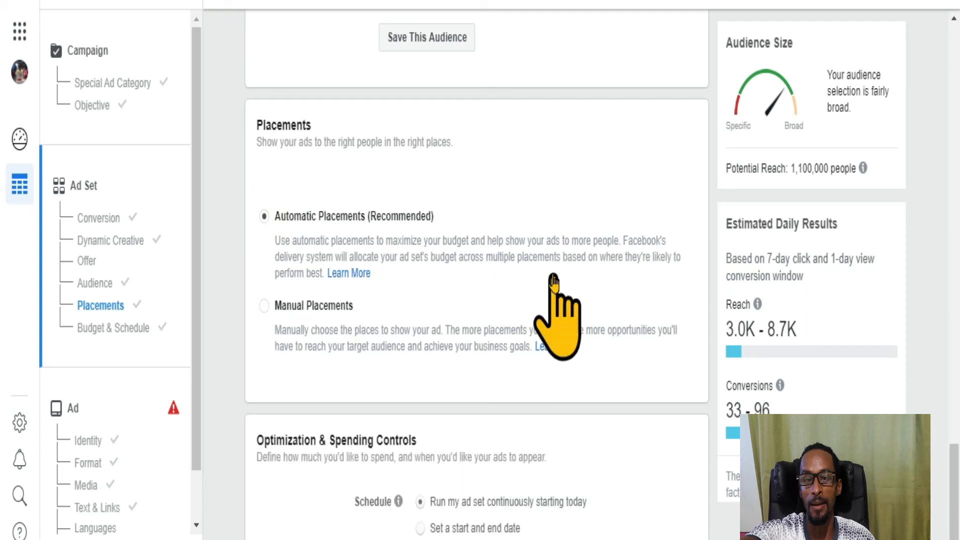
- Continue from the ad set's Optimization & Spending Controls to the ad setup and its ad name
{"action": "scroll", "coordinate": [559, 318], "scroll_direction": "down", "scroll_amount": 4}
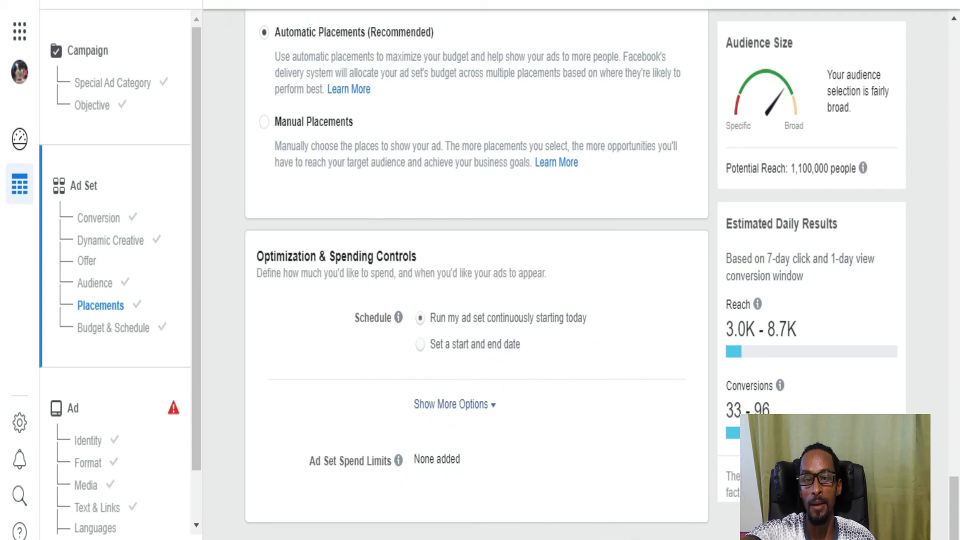
{"action": "left_click", "coordinate": [676, 539]}
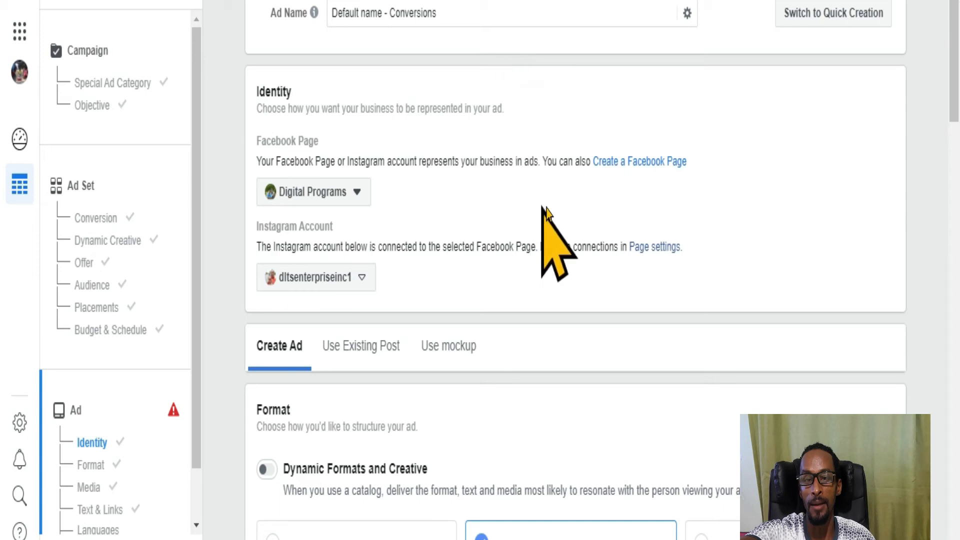
{"action": "left_click", "coordinate": [550, 16]}
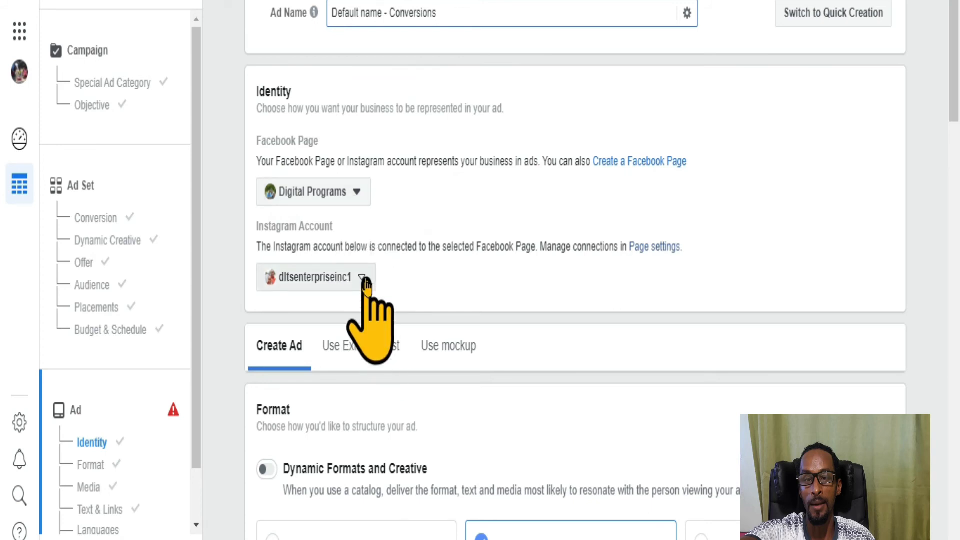
- Confirm the six selected 12 Minute Affiliate images from the account images as media for the Single Image or Video ad
{"action": "scroll", "coordinate": [573, 322], "scroll_direction": "down", "scroll_amount": 2}
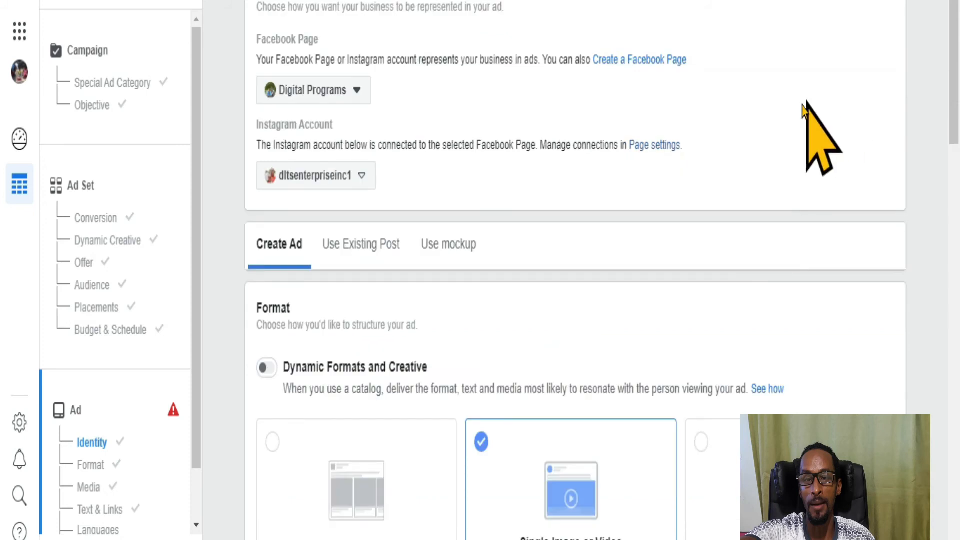
{"action": "scroll", "coordinate": [664, 193], "scroll_direction": "down", "scroll_amount": 1}
{"action": "scroll", "coordinate": [670, 215], "scroll_direction": "down", "scroll_amount": 3}
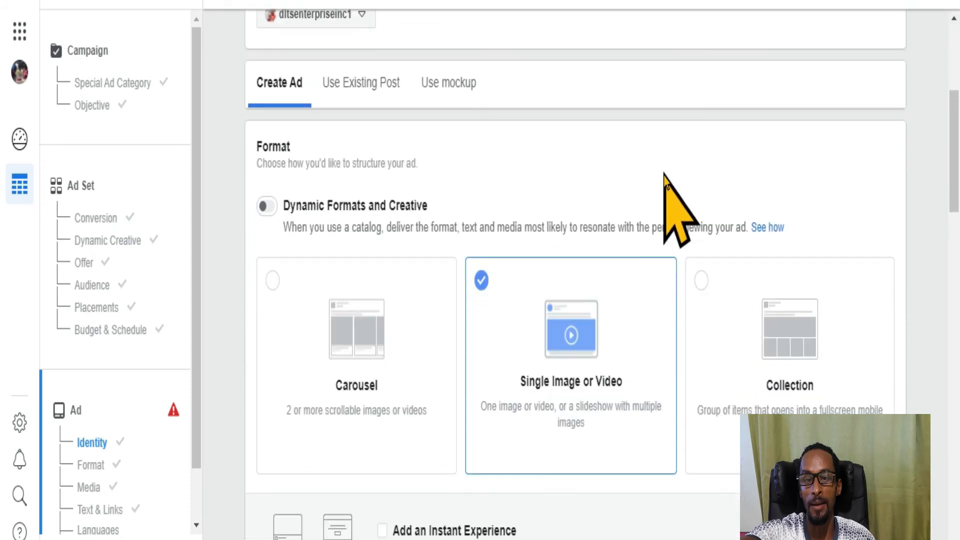
{"action": "scroll", "coordinate": [668, 200], "scroll_direction": "down", "scroll_amount": 2}
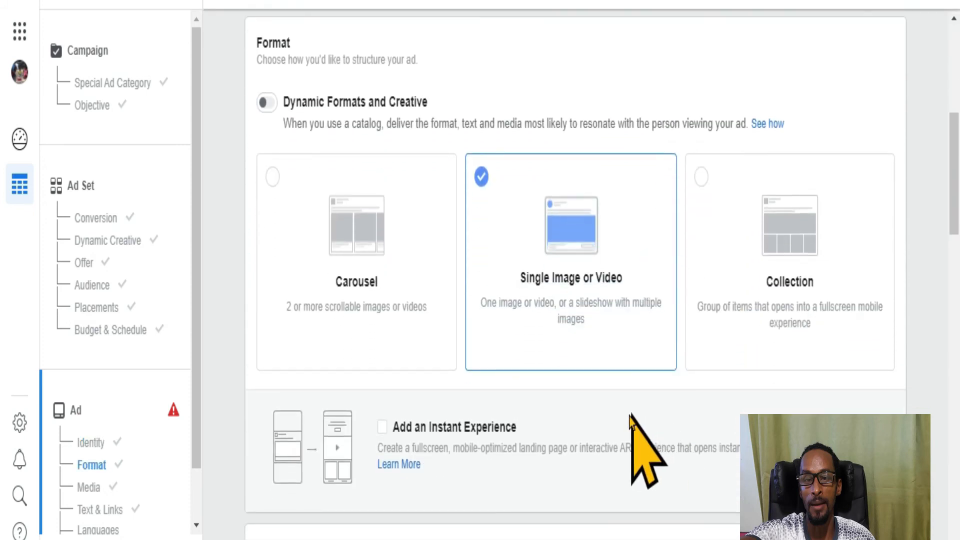
{"action": "scroll", "coordinate": [609, 396], "scroll_direction": "down", "scroll_amount": 1}
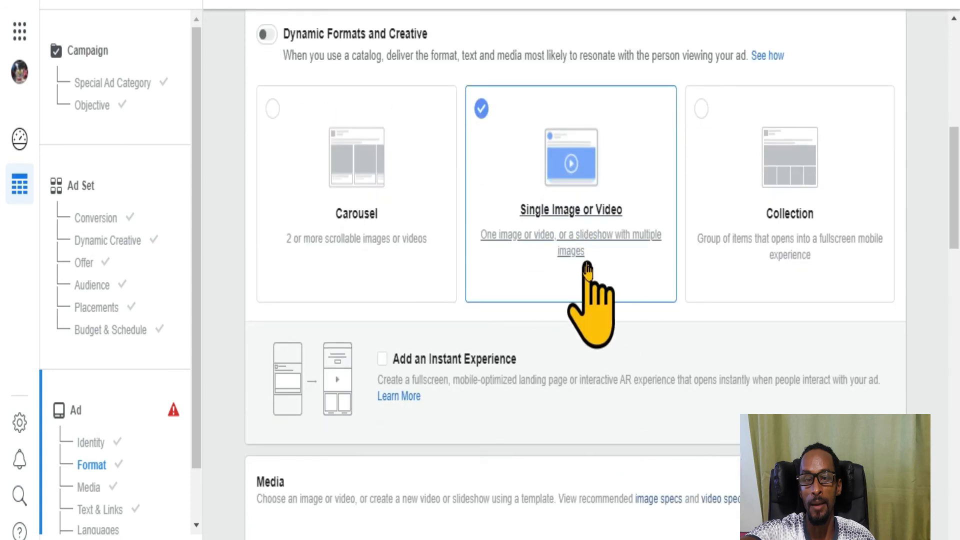
{"action": "scroll", "coordinate": [563, 395], "scroll_direction": "down", "scroll_amount": 2}
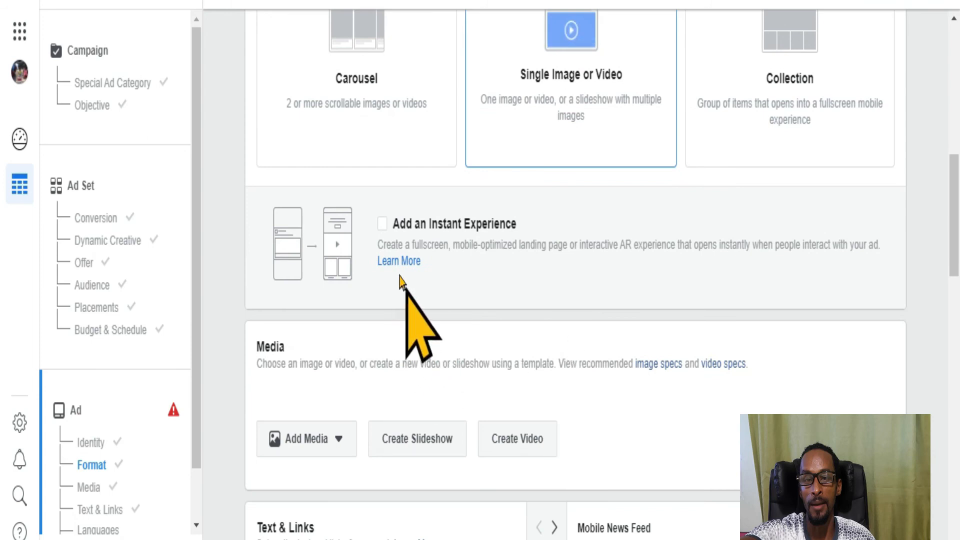
{"action": "scroll", "coordinate": [375, 405], "scroll_direction": "down", "scroll_amount": 2}
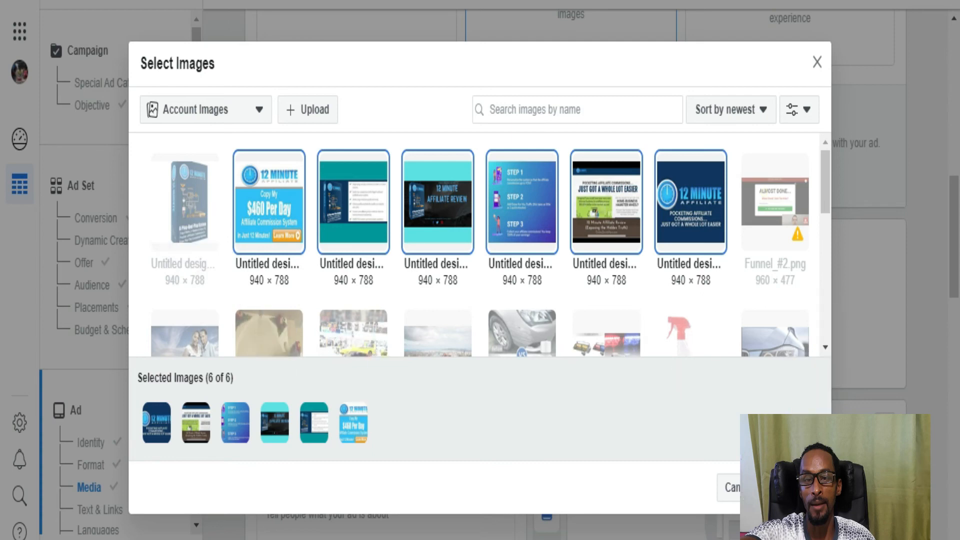
{"action": "left_click", "coordinate": [794, 488]}
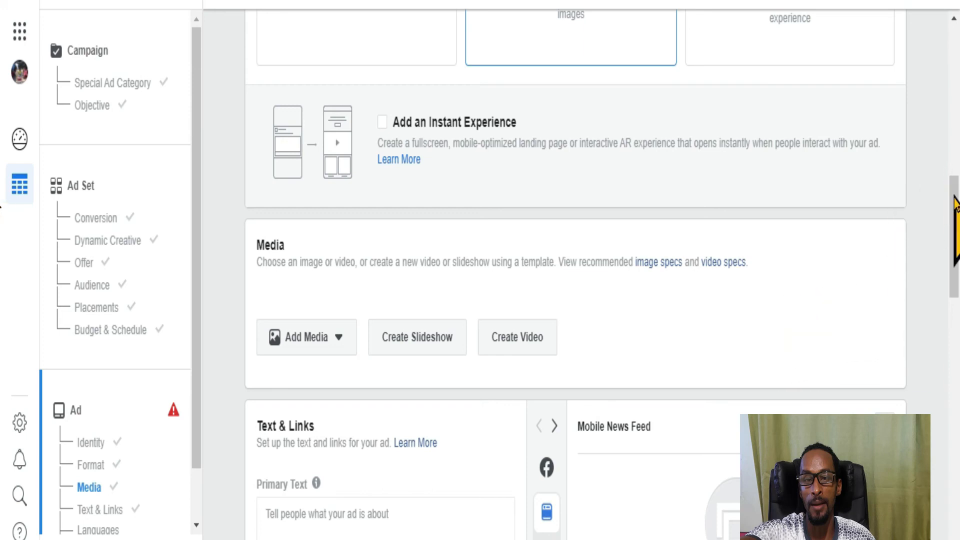
- Clear the test text "fxxx" from the ad's primary text and paste in the copied top-affiliate and free-training ad copy
{"action": "scroll", "coordinate": [952, 210], "scroll_direction": "down", "scroll_amount": 4}
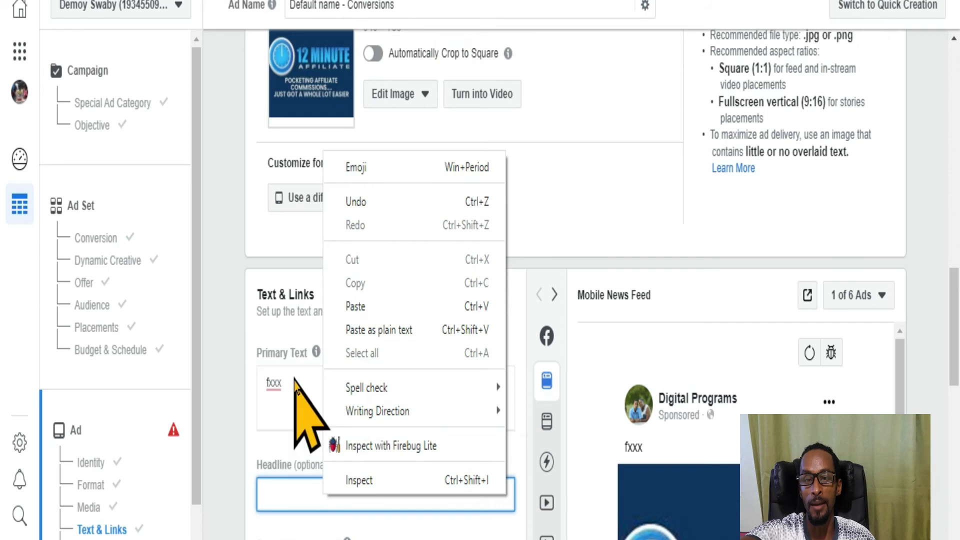
{"action": "scroll", "coordinate": [300, 381], "scroll_direction": "down", "scroll_amount": 2}
{"action": "left_click", "coordinate": [401, 300]}
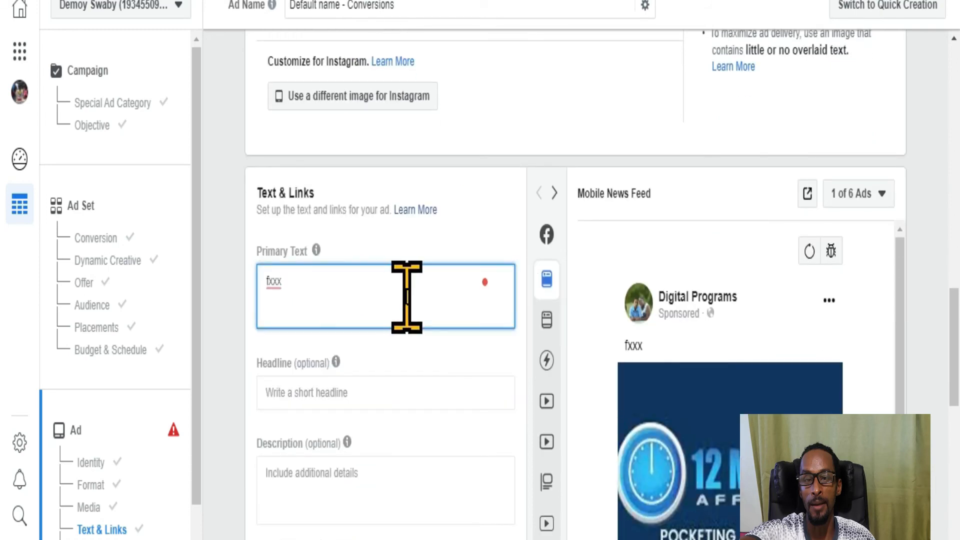
{"action": "key", "text": "BackSpace"}
{"action": "key", "text": "BackSpace"}
{"action": "key", "text": "BackSpace"}
{"action": "key", "text": "BackSpace"}
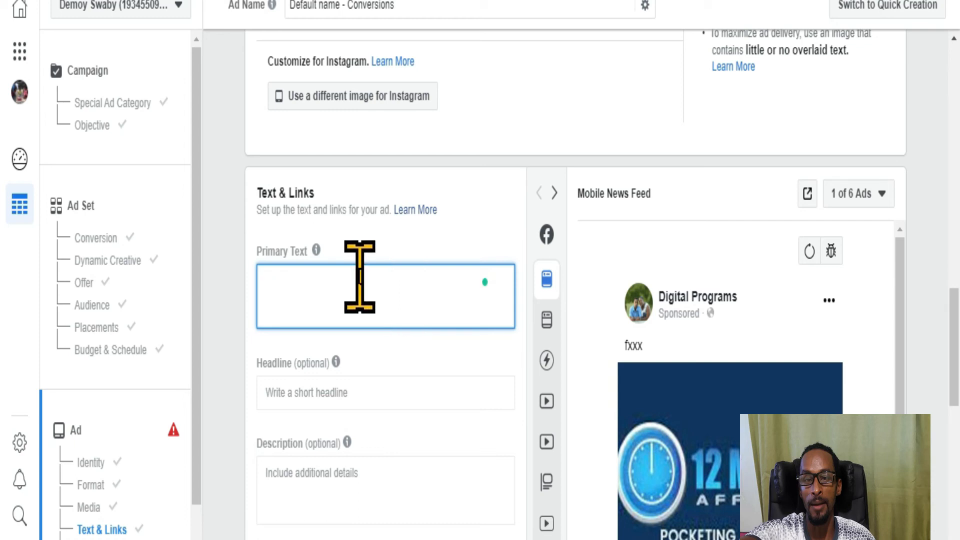
{"action": "right_click", "coordinate": [361, 309]}
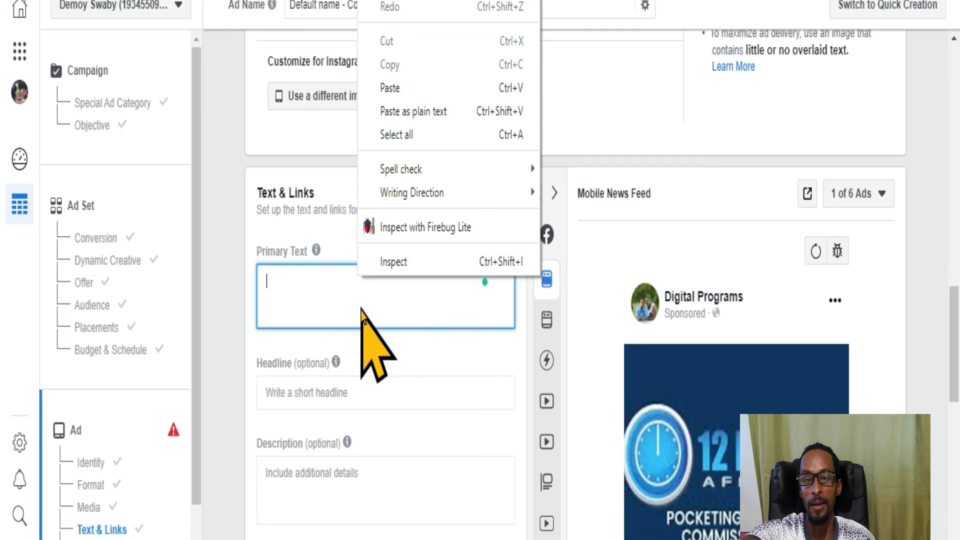
{"action": "left_click", "coordinate": [411, 84]}
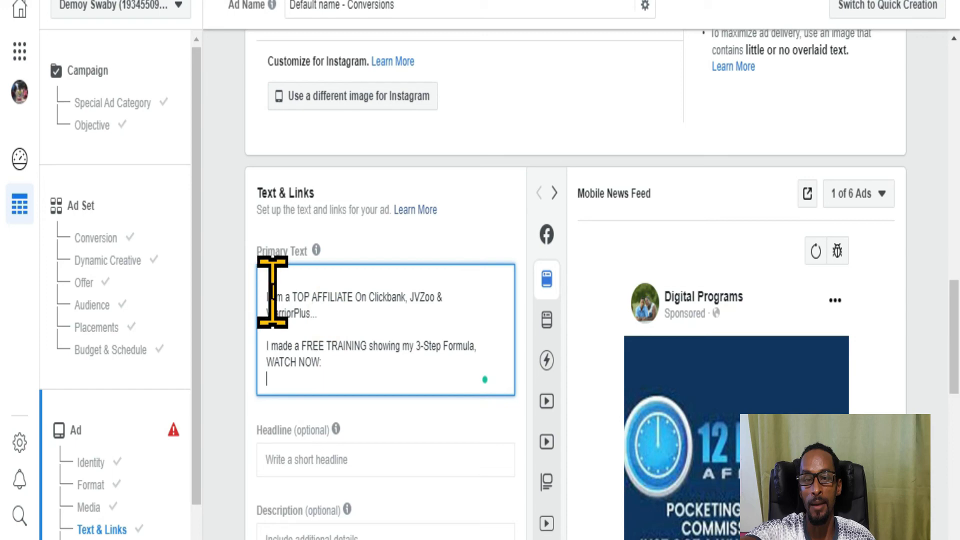
- Copy the line "I am a TOP AFFILIATE On Clickbank, JVZoo & WarriorPlus..." and remove it from the primary text
{"action": "triple_click", "coordinate": [313, 303]}
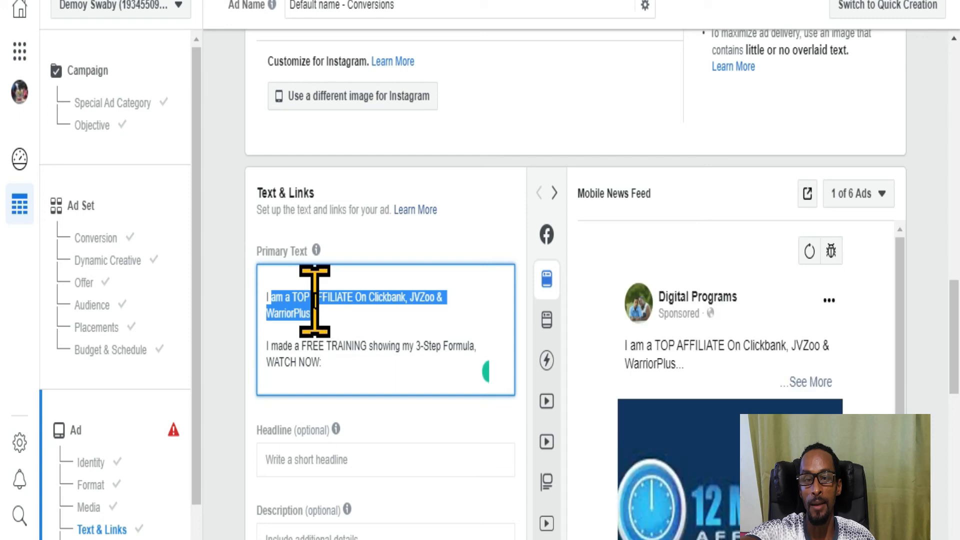
{"action": "right_click", "coordinate": [314, 300]}
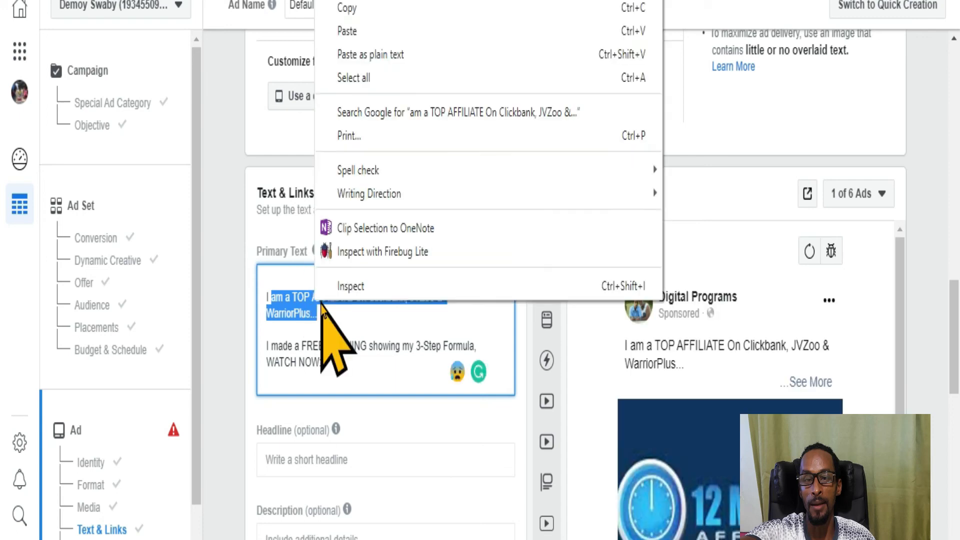
{"action": "left_click", "coordinate": [365, 8]}
{"action": "key", "text": "BackSpace"}
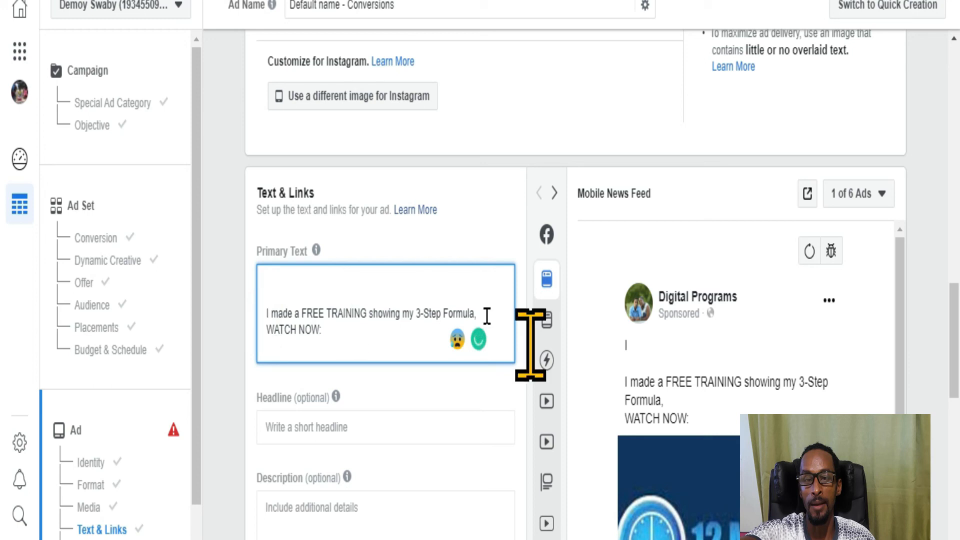
{"action": "key", "text": "BackSpace"}
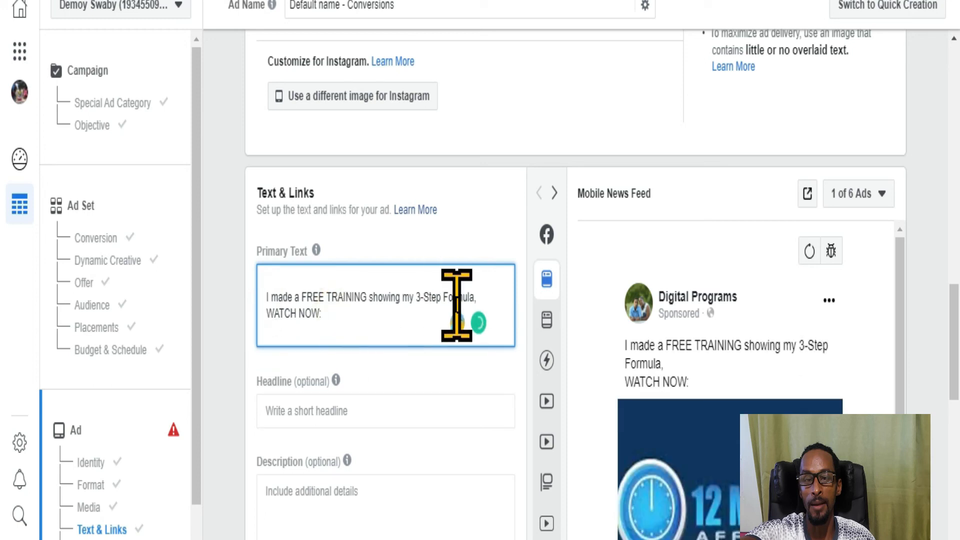
- Replace the comma and closing "WATCH NOW:" of the primary text with a new line reading "click on the link>>>>"
{"action": "key", "text": "BackSpace"}
{"action": "key", "text": "BackSpace"}
{"action": "key", "text": "BackSpace"}
{"action": "key", "text": "BackSpace"}
{"action": "key", "text": "BackSpace"}
{"action": "key", "text": "BackSpace"}
{"action": "key", "text": "BackSpace"}
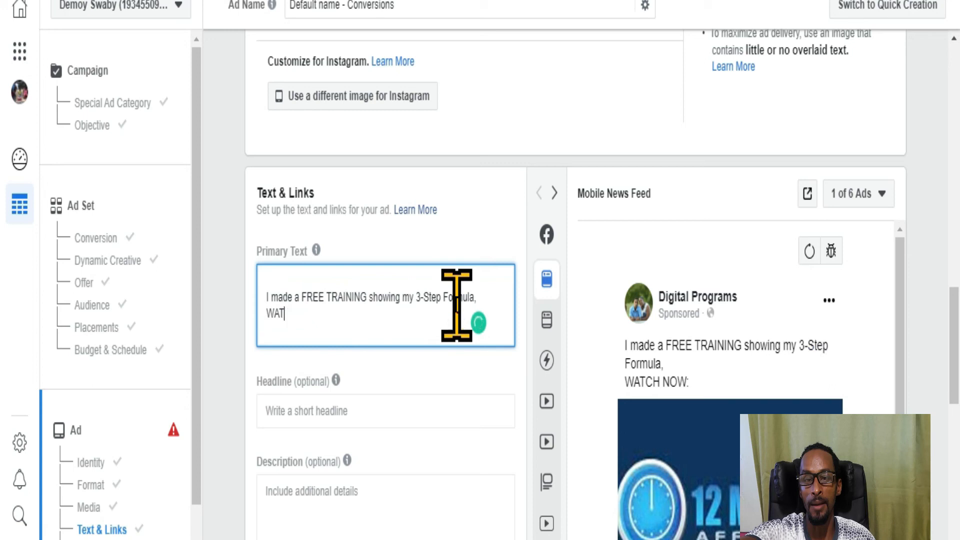
{"action": "key", "text": "BackSpace"}
{"action": "key", "text": "BackSpace"}
{"action": "key", "text": "BackSpace"}
{"action": "key", "text": "BackSpace"}
{"action": "key", "text": "BackSpace"}
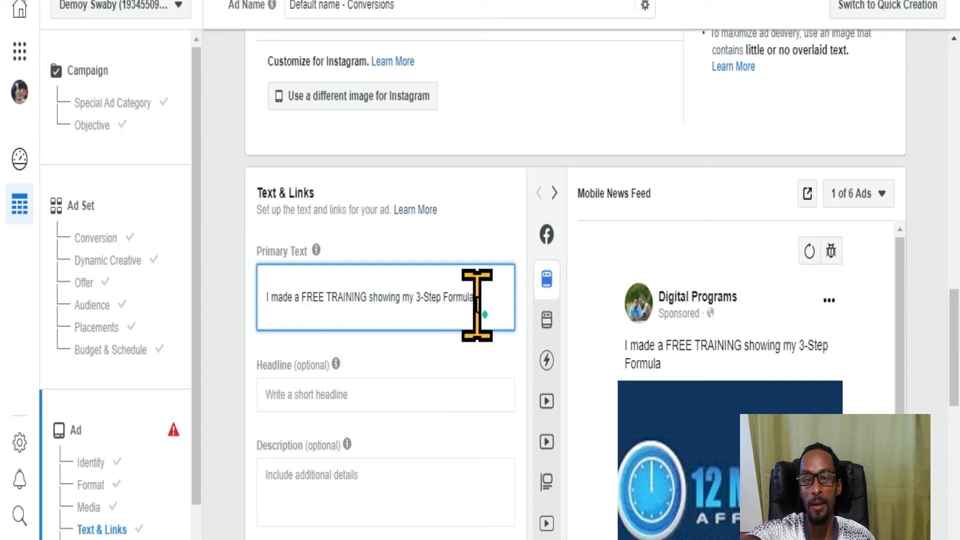
{"action": "mouse_move", "coordinate": [555, 330]}
{"action": "key", "text": "Return"}
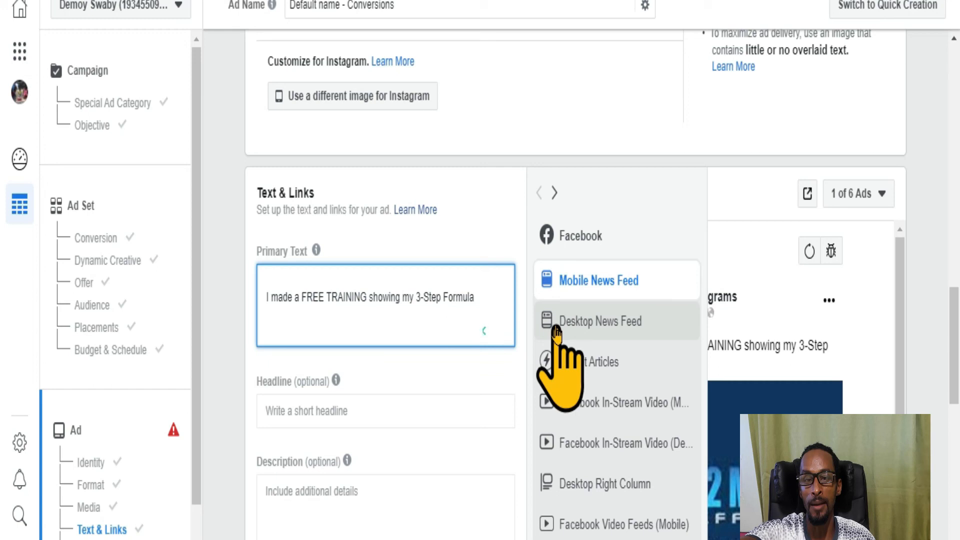
{"action": "type", "text": "click on the link"}
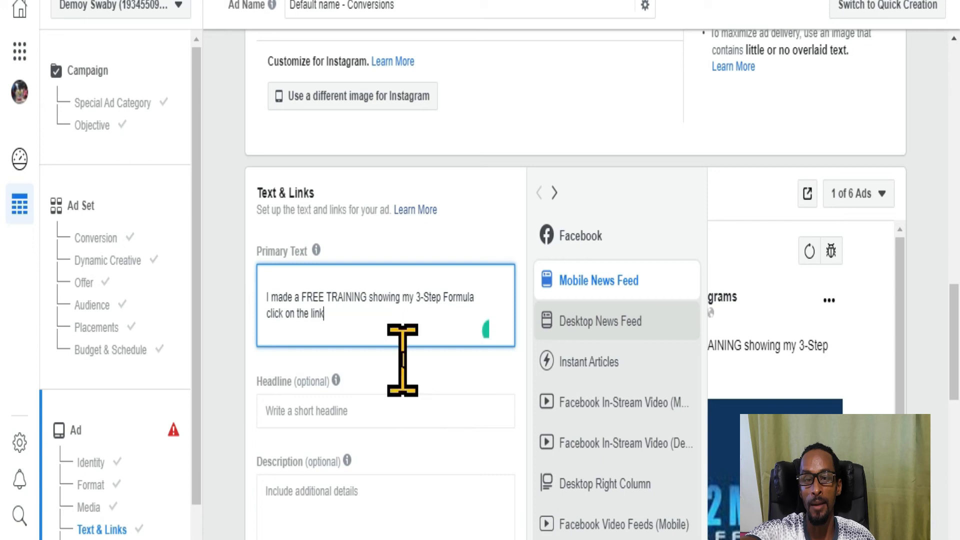
{"action": "type", "text": ">>>>"}
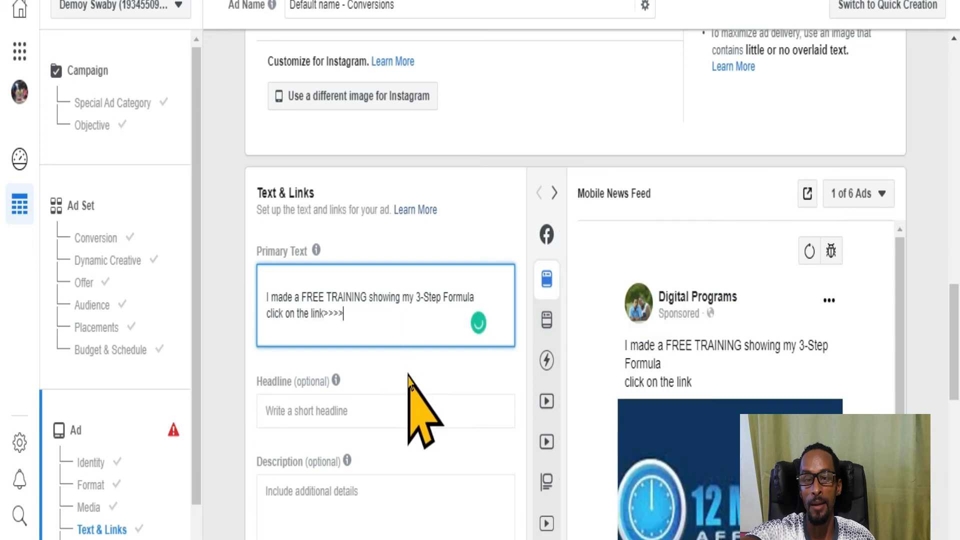
- Paste the copied line "am a TOP AFFILIATE On Clickbank, JVZoo & WarriorPlus..." into the ad's headline
{"action": "right_click", "coordinate": [331, 405]}
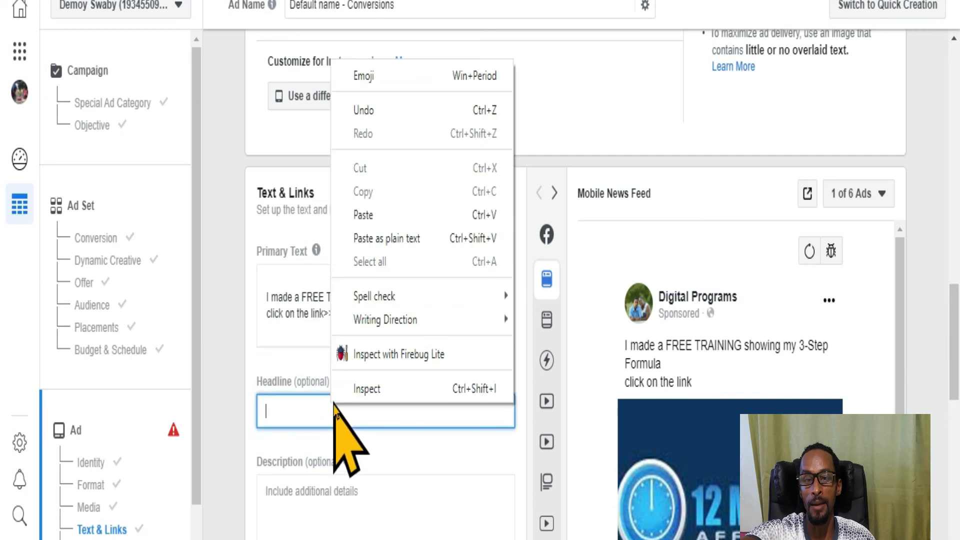
{"action": "left_click", "coordinate": [380, 214]}
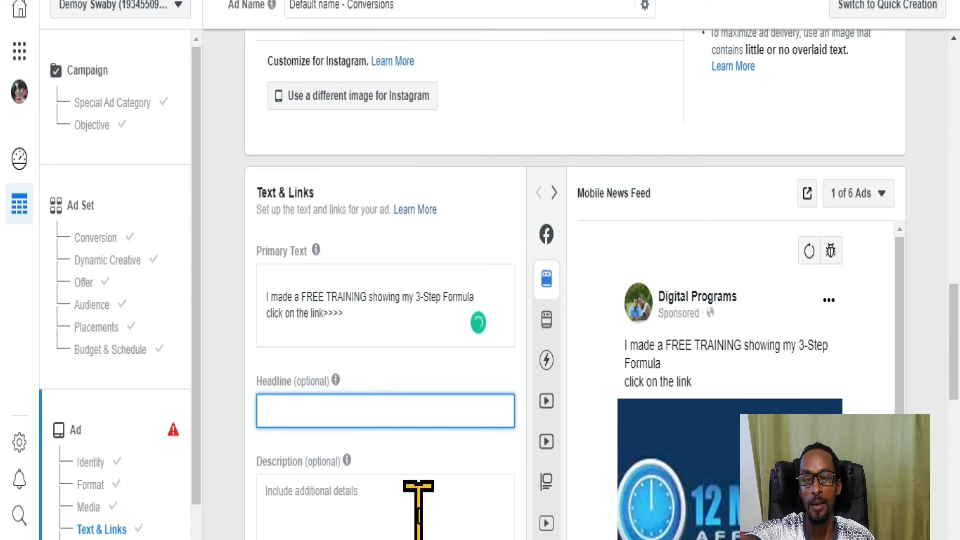
{"action": "key", "text": "ctrl+v"}
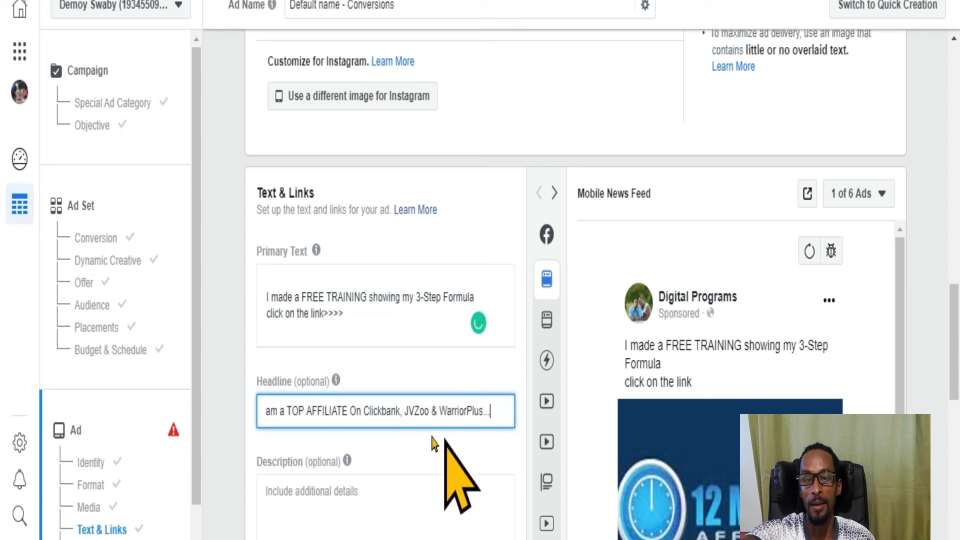
{"action": "left_click", "coordinate": [376, 434]}
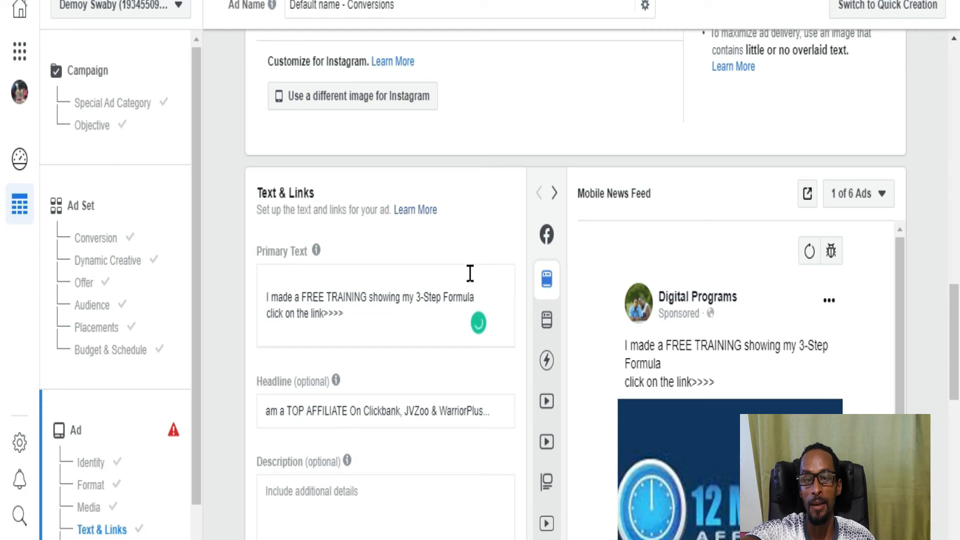
- Review the ad's primary text, headline, description and website URL fields alongside the Mobile News Feed preview
{"action": "scroll", "coordinate": [461, 266], "scroll_direction": "down", "scroll_amount": 5}
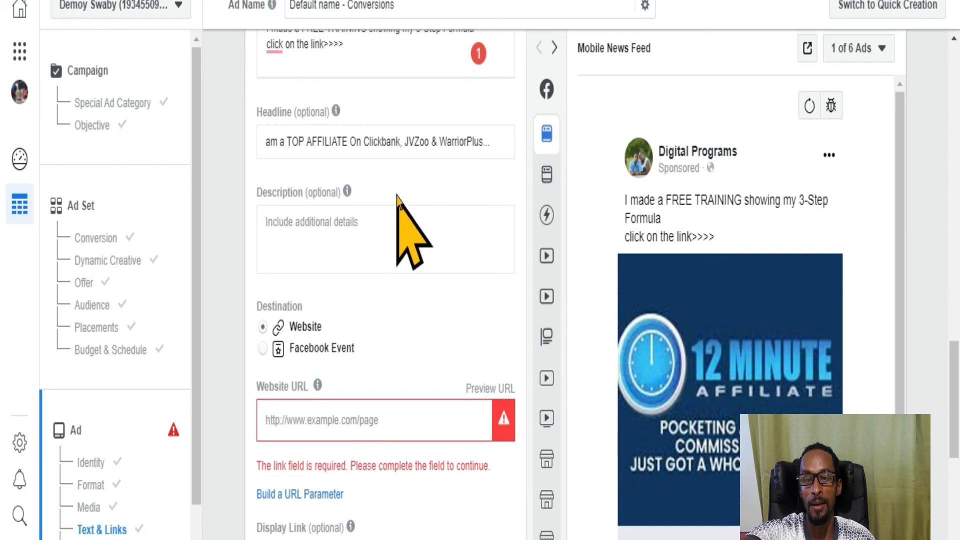
{"action": "scroll", "coordinate": [398, 200], "scroll_direction": "up", "scroll_amount": 5}
{"action": "scroll", "coordinate": [419, 404], "scroll_direction": "down", "scroll_amount": 1}
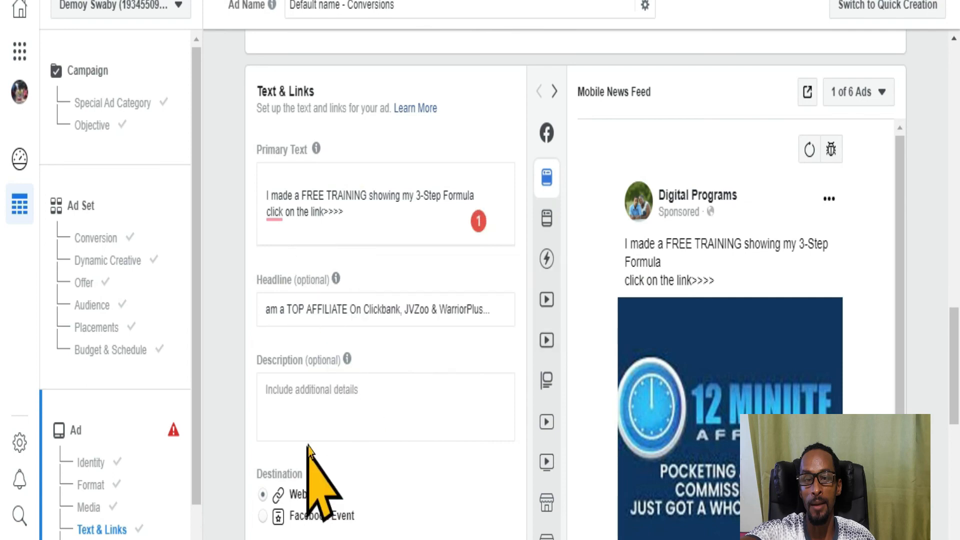
{"action": "mouse_move", "coordinate": [322, 355]}
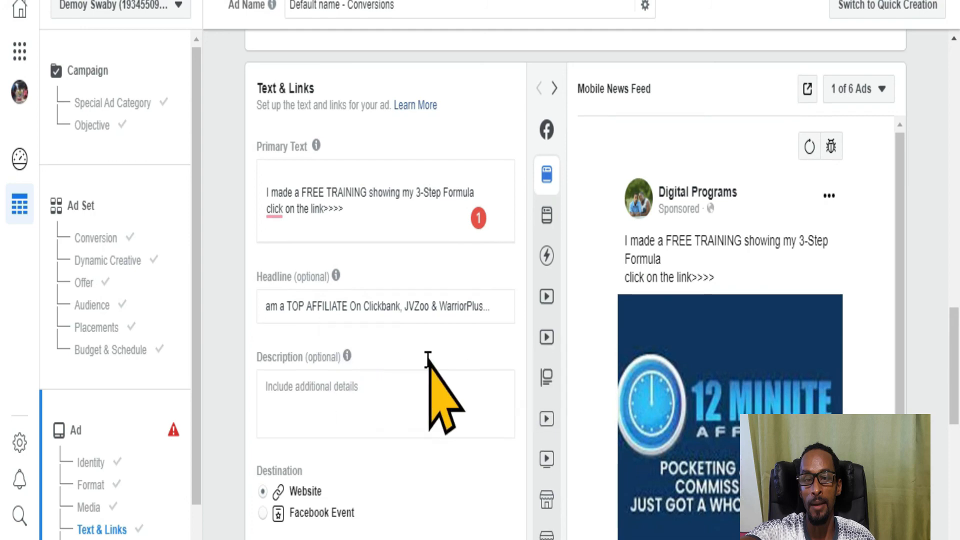
{"action": "scroll", "coordinate": [429, 361], "scroll_direction": "down", "scroll_amount": 5}
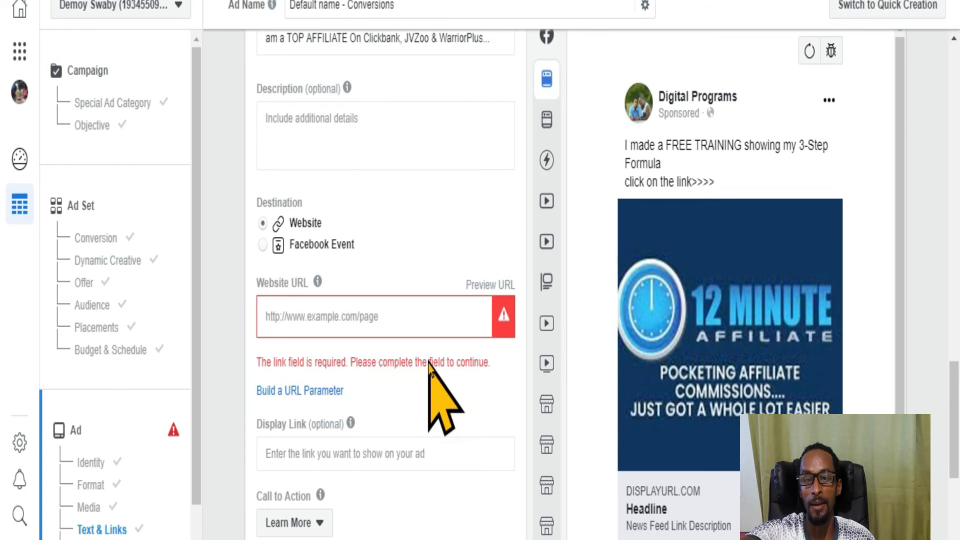
{"action": "scroll", "coordinate": [420, 350], "scroll_direction": "up", "scroll_amount": 2}
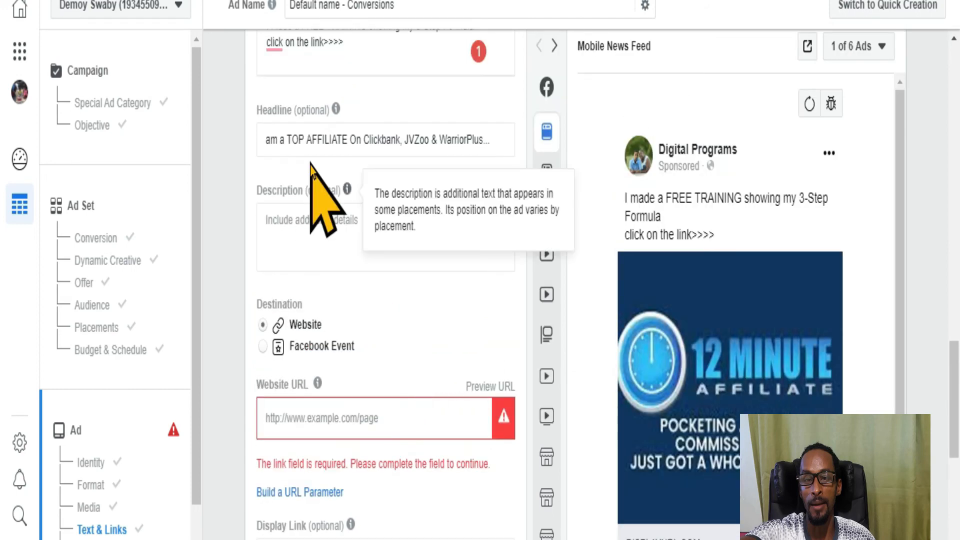
{"action": "scroll", "coordinate": [325, 213], "scroll_direction": "up", "scroll_amount": 2}
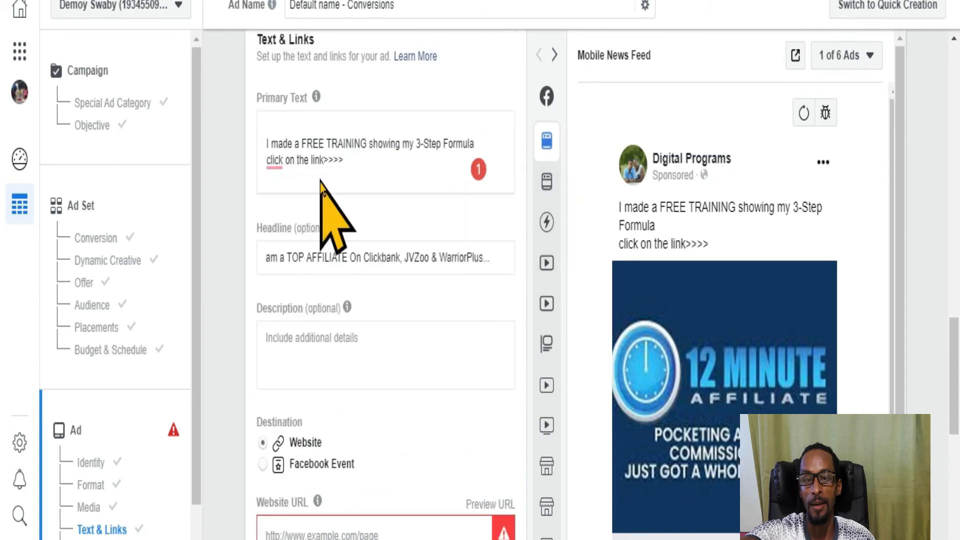
{"action": "scroll", "coordinate": [323, 183], "scroll_direction": "up", "scroll_amount": 2}
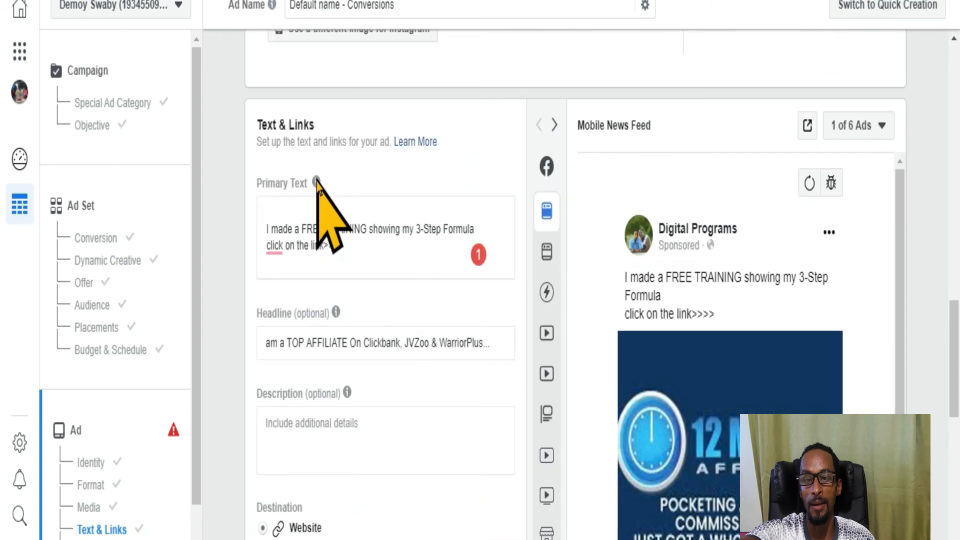
{"action": "left_click", "coordinate": [311, 315]}
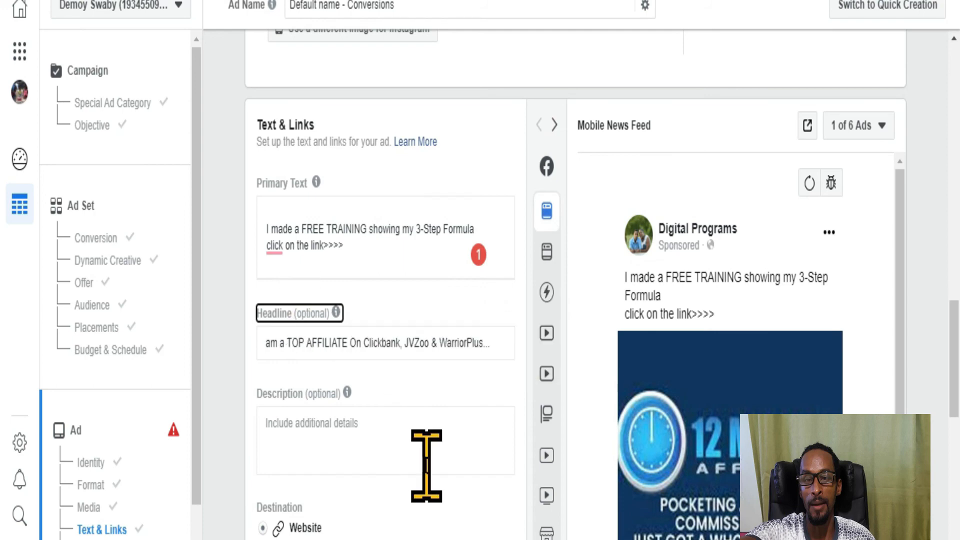
- Paste the copied top-affiliate line into the ad's description as well
{"action": "scroll", "coordinate": [426, 450], "scroll_direction": "down", "scroll_amount": 2}
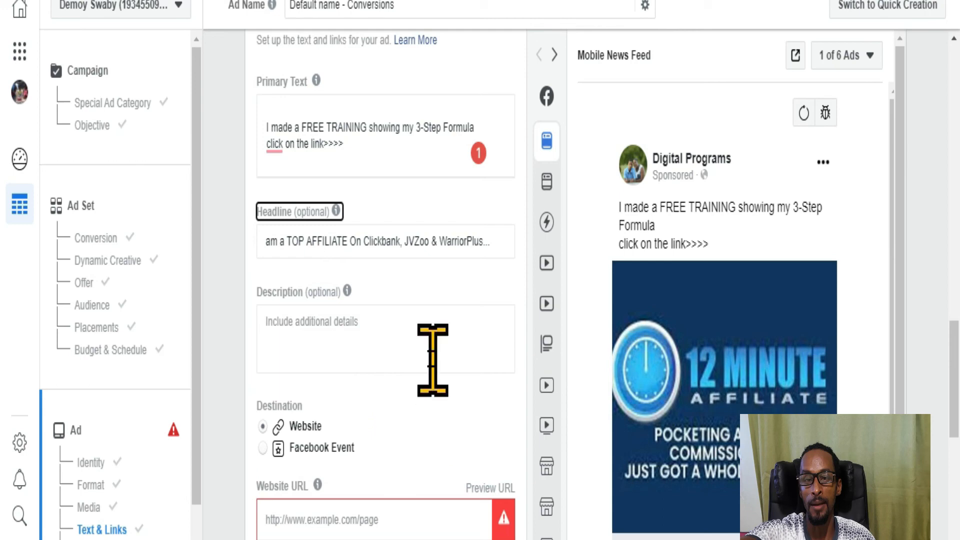
{"action": "right_click", "coordinate": [396, 336]}
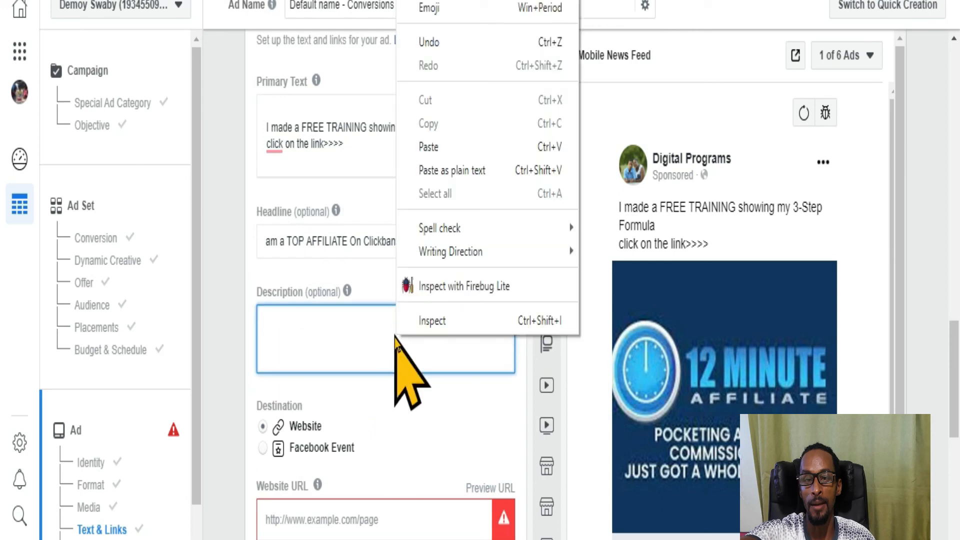
{"action": "left_click", "coordinate": [436, 146]}
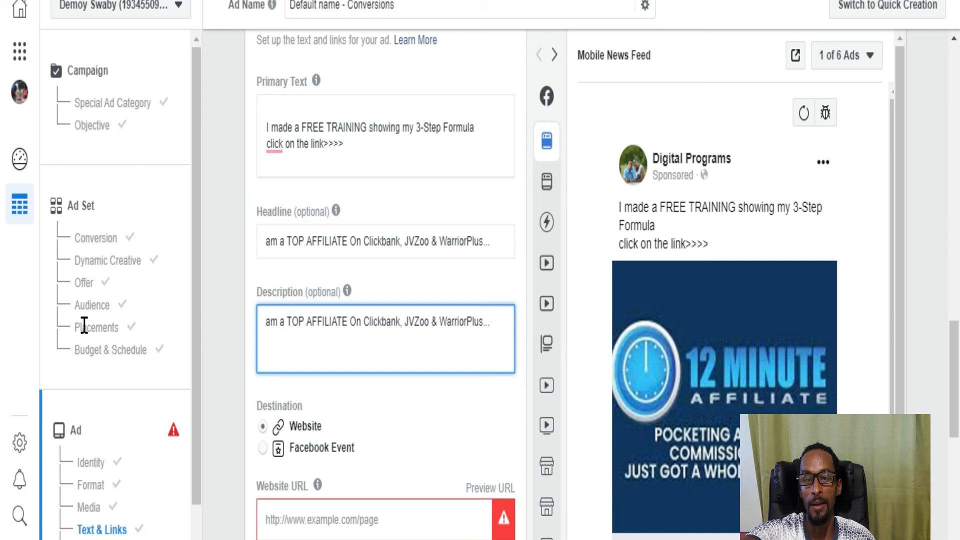
{"action": "left_click", "coordinate": [13, 315]}
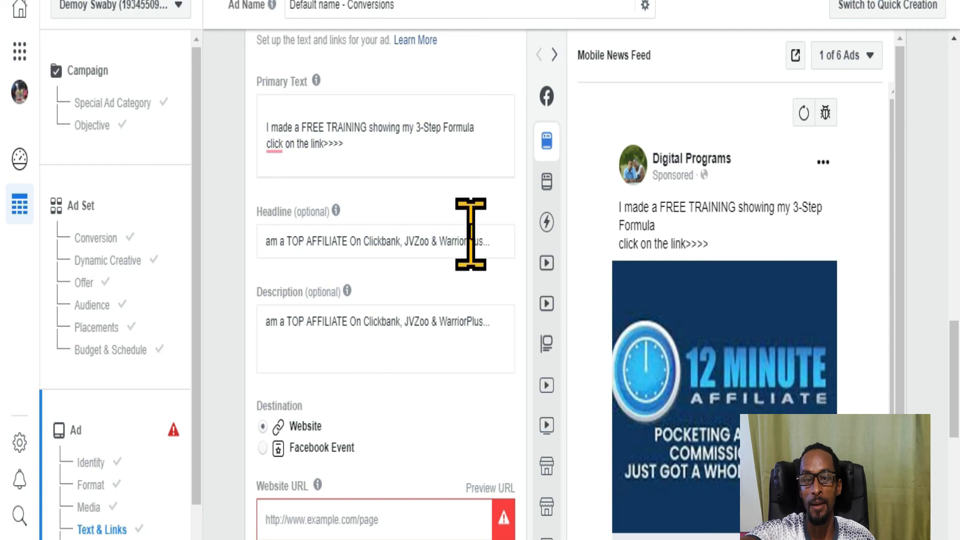
- Clear the duplicated top-affiliate line from the ad's description
{"action": "scroll", "coordinate": [480, 240], "scroll_direction": "up", "scroll_amount": 5}
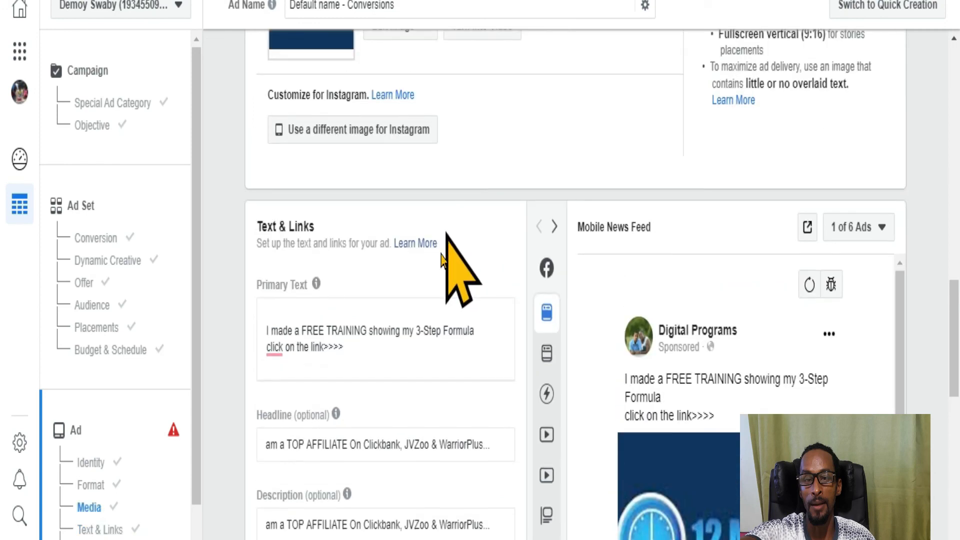
{"action": "scroll", "coordinate": [367, 305], "scroll_direction": "up", "scroll_amount": 3}
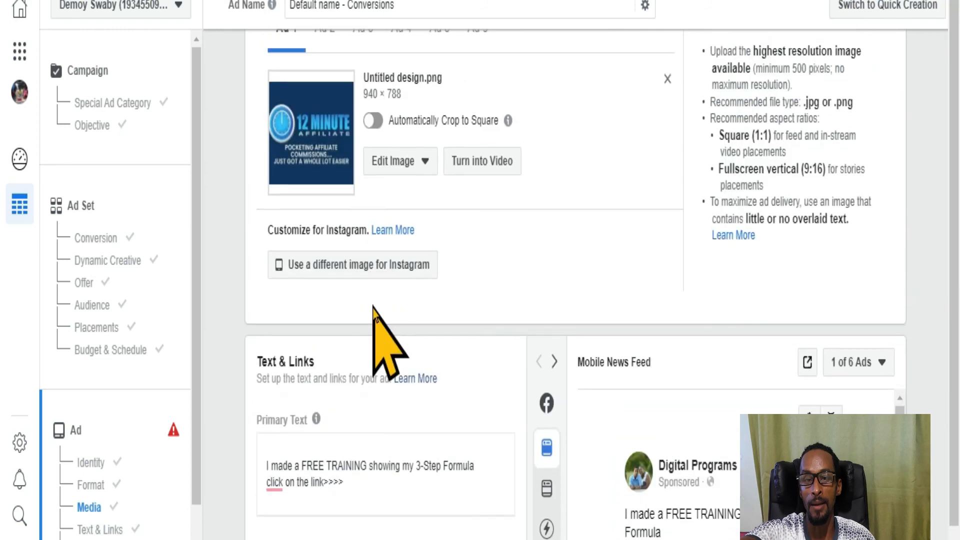
{"action": "scroll", "coordinate": [372, 308], "scroll_direction": "up", "scroll_amount": 3}
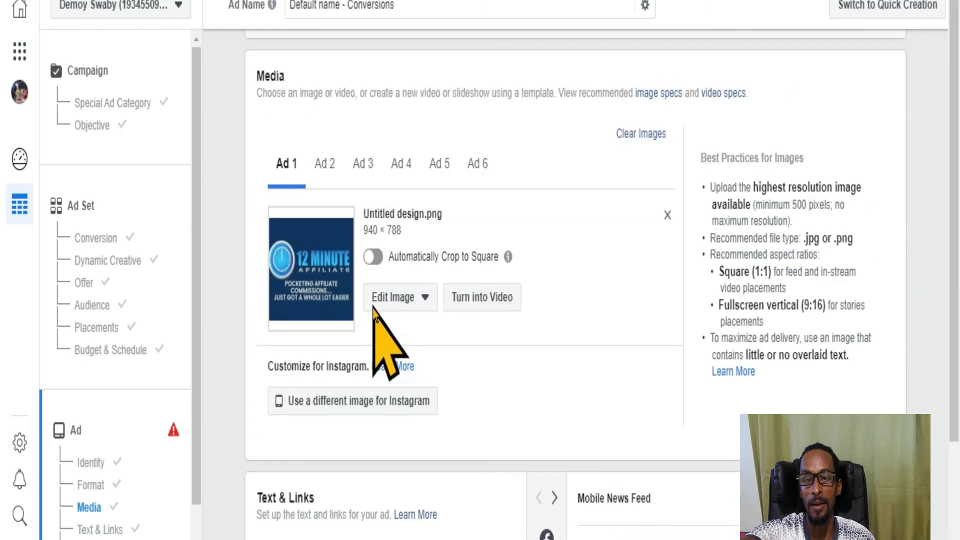
{"action": "scroll", "coordinate": [368, 309], "scroll_direction": "down", "scroll_amount": 10}
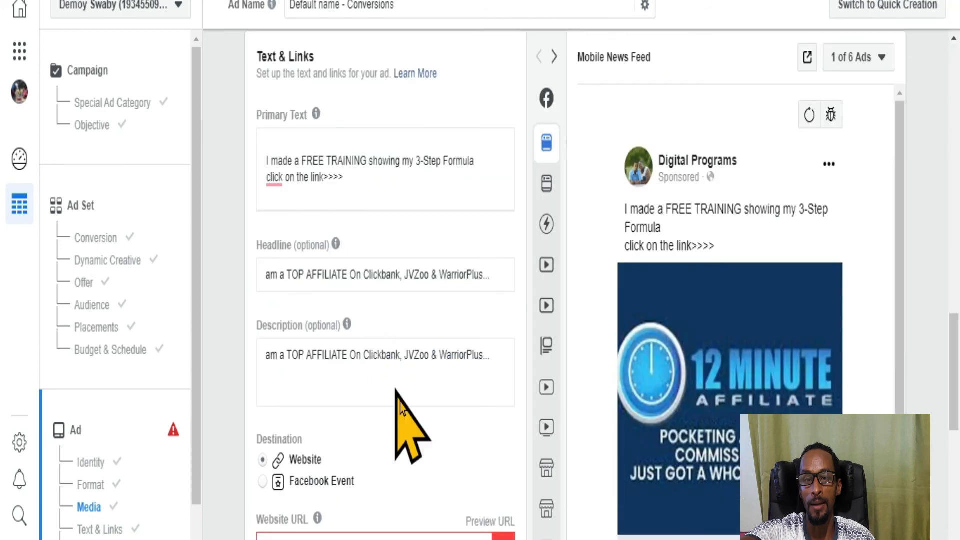
{"action": "scroll", "coordinate": [395, 401], "scroll_direction": "down", "scroll_amount": 2}
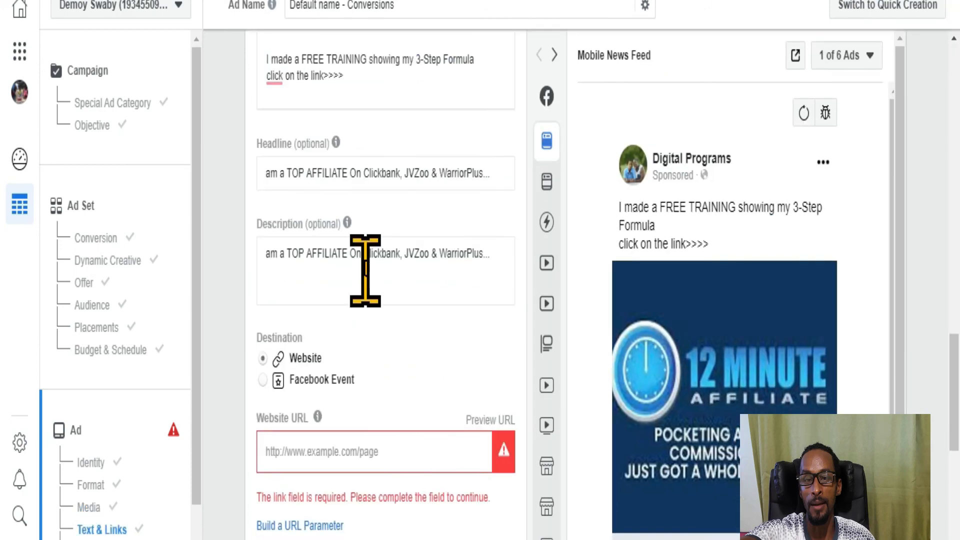
{"action": "left_click", "coordinate": [367, 253]}
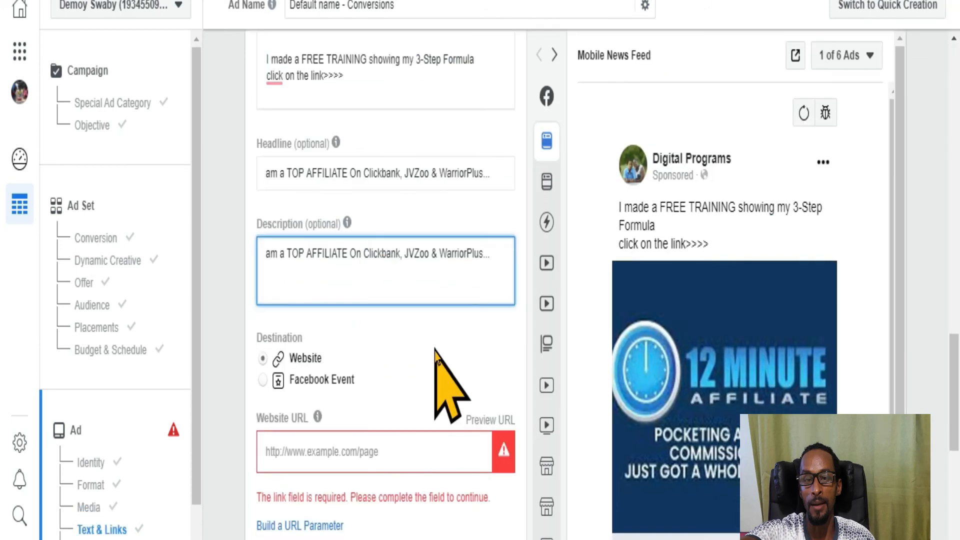
{"action": "key", "text": "Delete"}
{"action": "key", "text": "Delete"}
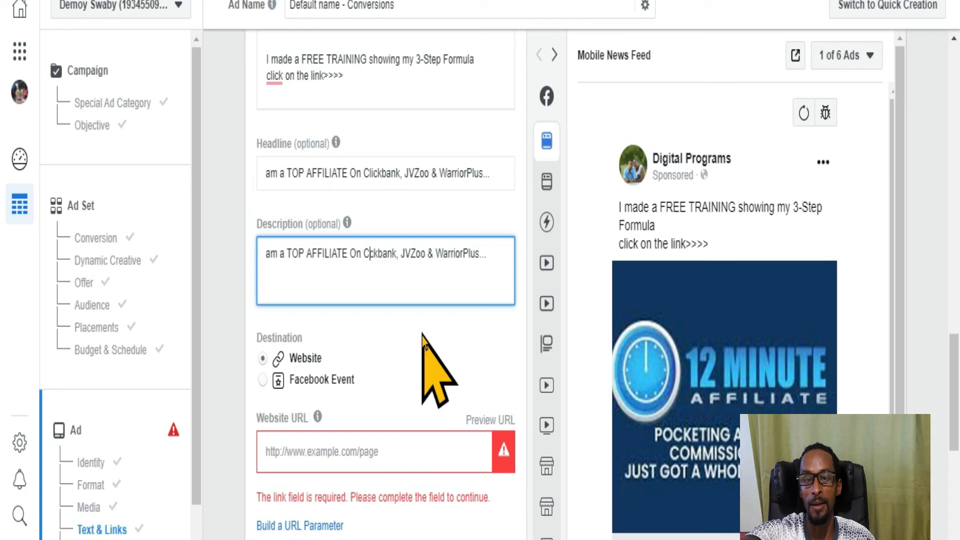
{"action": "key", "text": "ctrl+a"}
{"action": "key", "text": "BackSpace"}
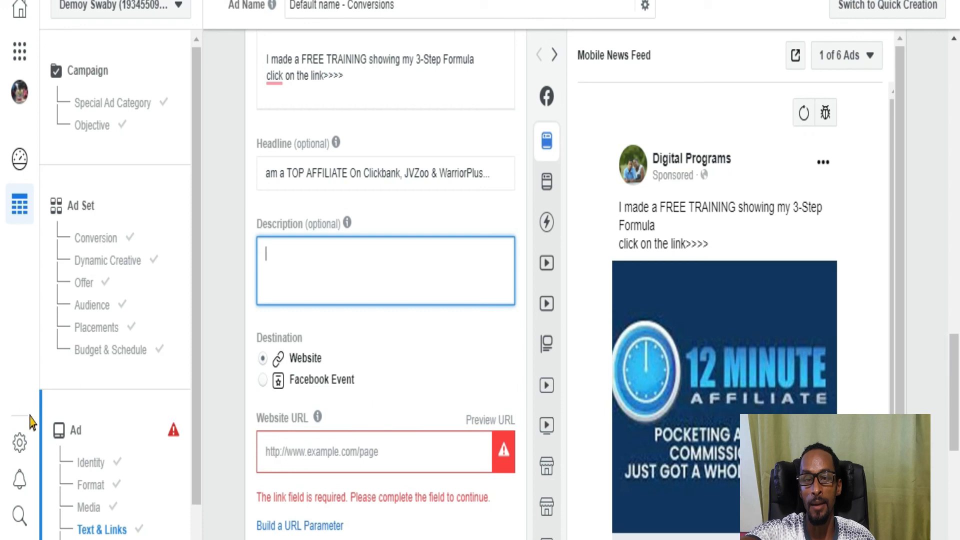
- Paste the copied ad copy beginning "CRAZY NUMBERS & AN IMPORTANT "SUCCESS" LESSON" into the ad's description
{"action": "left_click", "coordinate": [22, 351]}
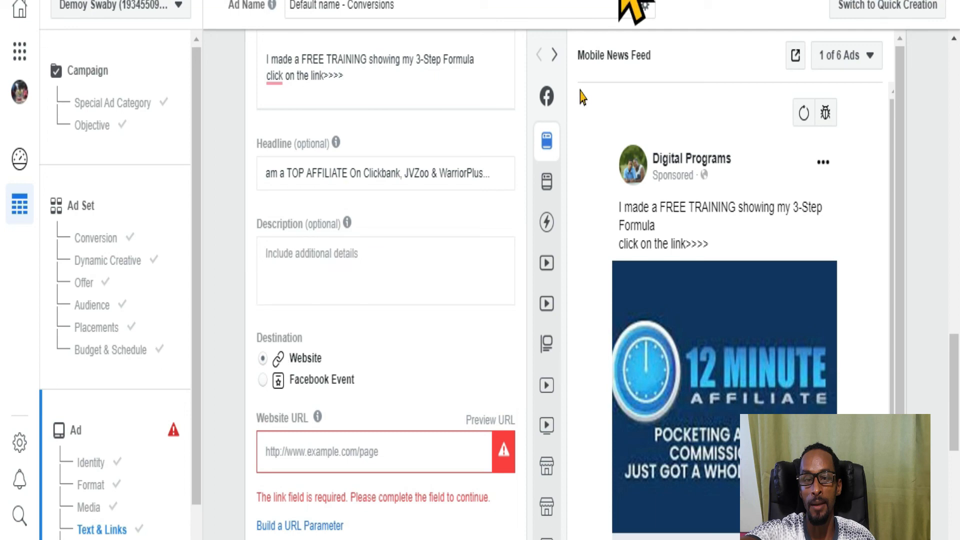
{"action": "scroll", "coordinate": [428, 317], "scroll_direction": "up", "scroll_amount": 2}
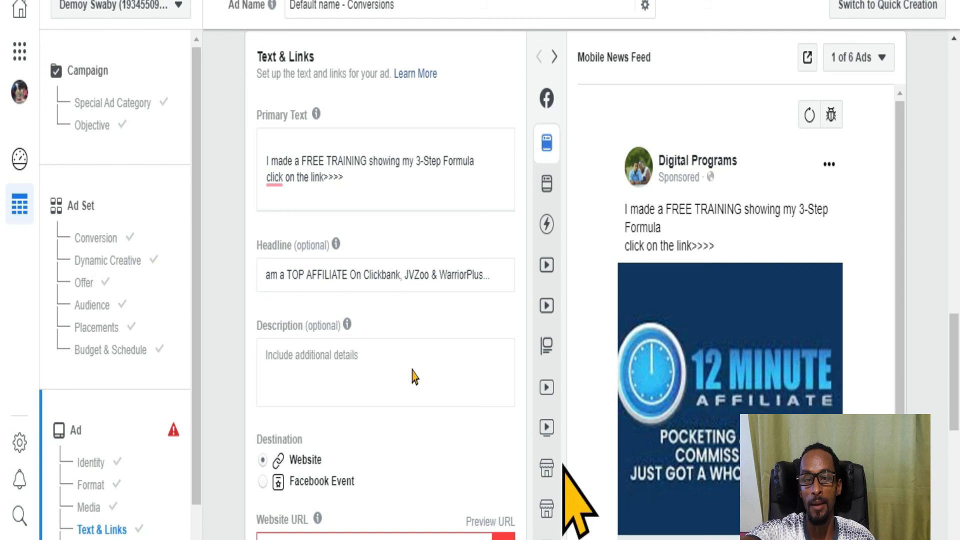
{"action": "right_click", "coordinate": [331, 350]}
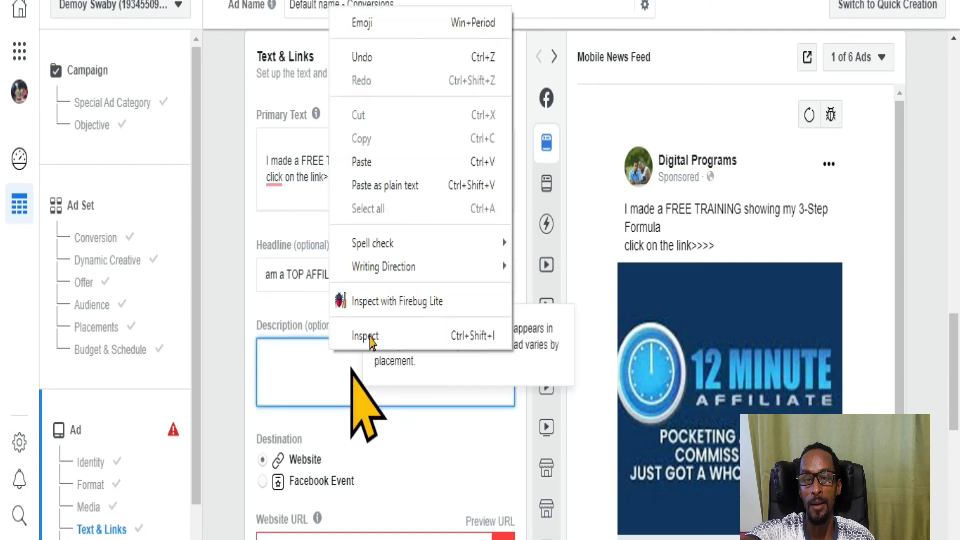
{"action": "left_click", "coordinate": [395, 165]}
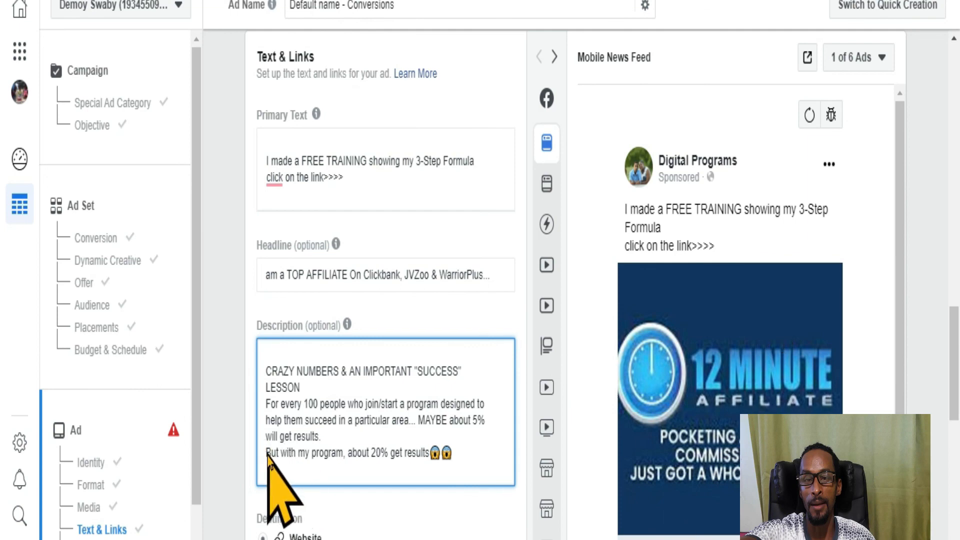
{"action": "left_click", "coordinate": [345, 456]}
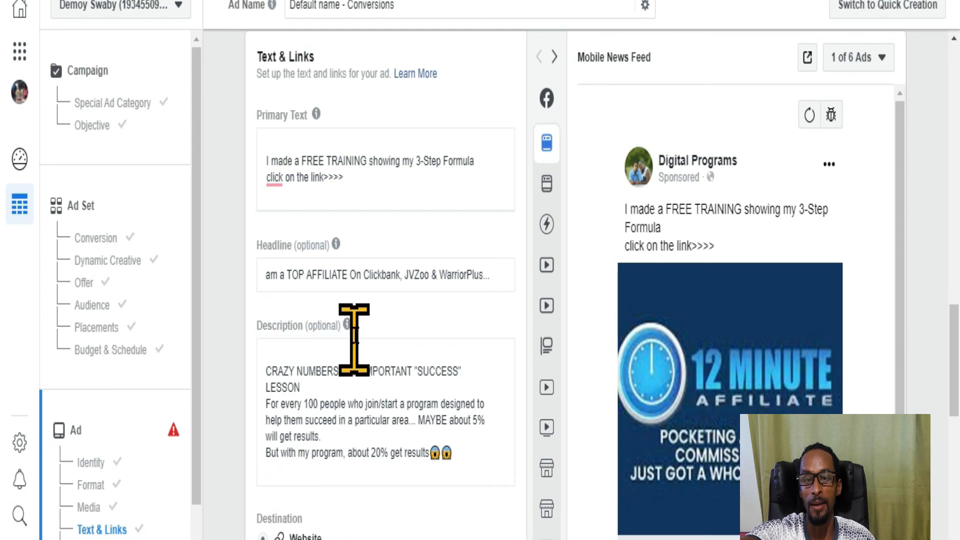
- Change the primary text's first line to read "I made a FREE TRAINING showing a 3-Step Formula"
{"action": "left_click", "coordinate": [371, 180]}
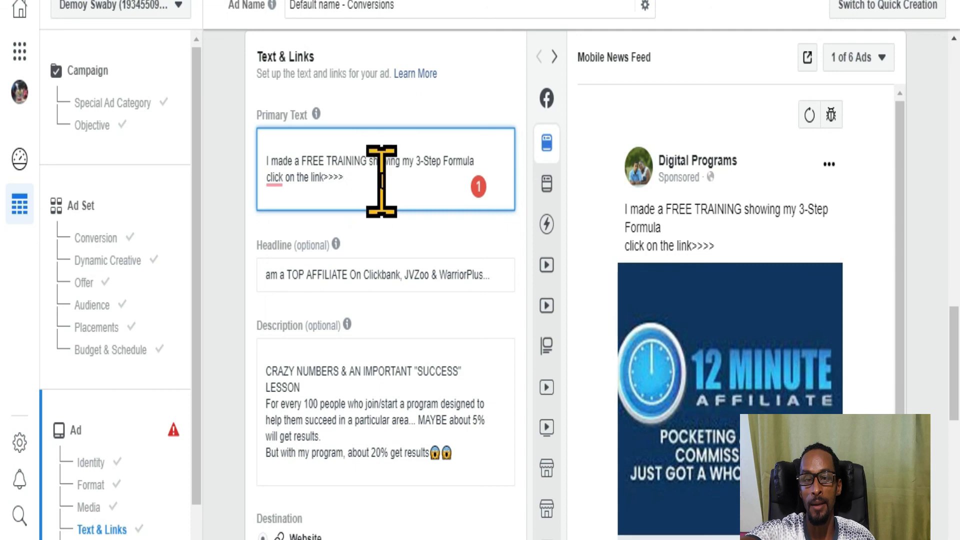
{"action": "left_click", "coordinate": [413, 161]}
{"action": "key", "text": "BackSpace"}
{"action": "key", "text": "BackSpace"}
{"action": "key", "text": "BackSpace"}
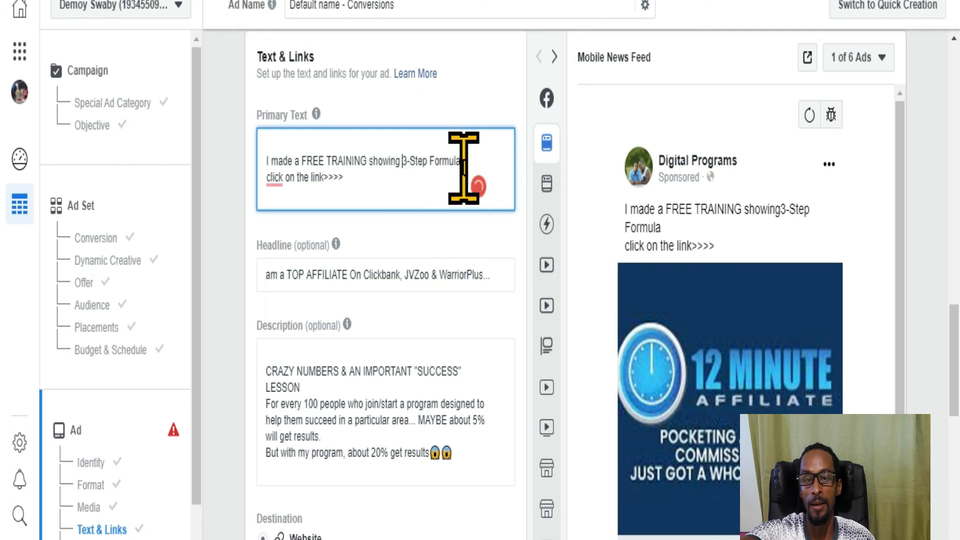
{"action": "type", "text": "a"}
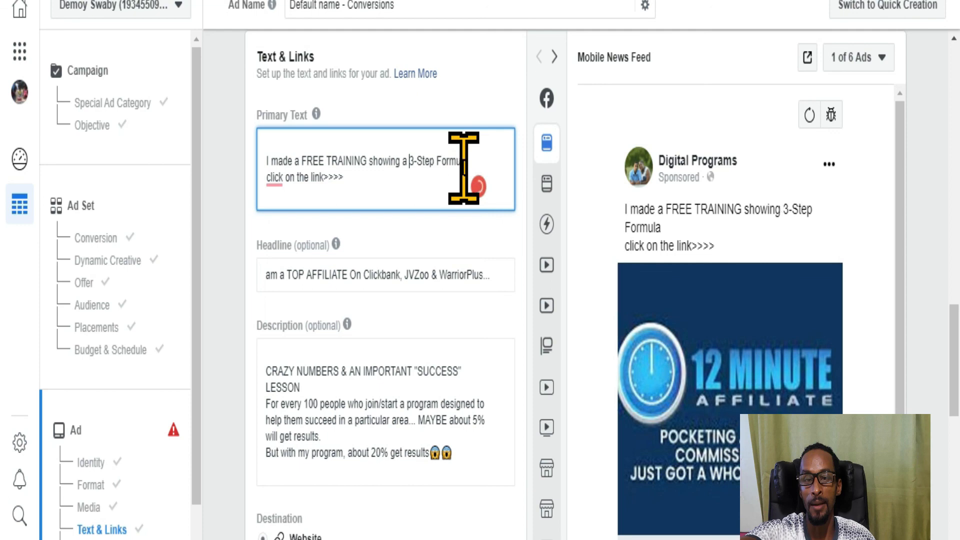
- Insert the missing "I" at the start of the headline so it begins "I am a TOP AFFILIATE"
{"action": "left_click", "coordinate": [484, 274]}
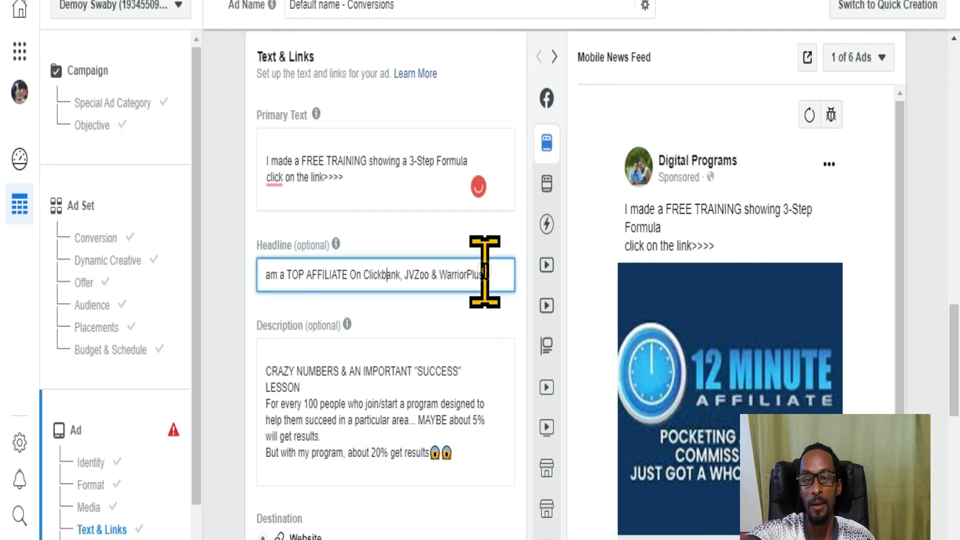
{"action": "left_click", "coordinate": [269, 270]}
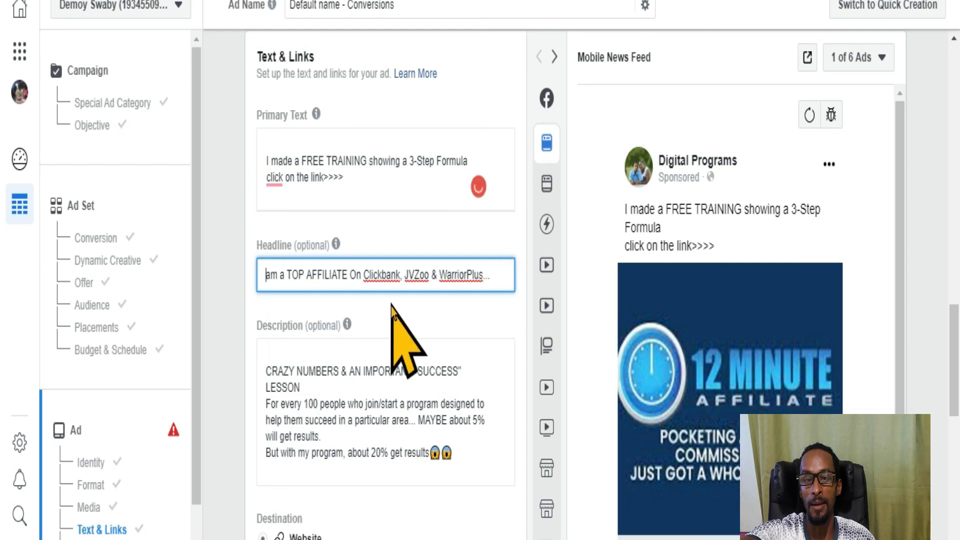
{"action": "type", "text": "I"}
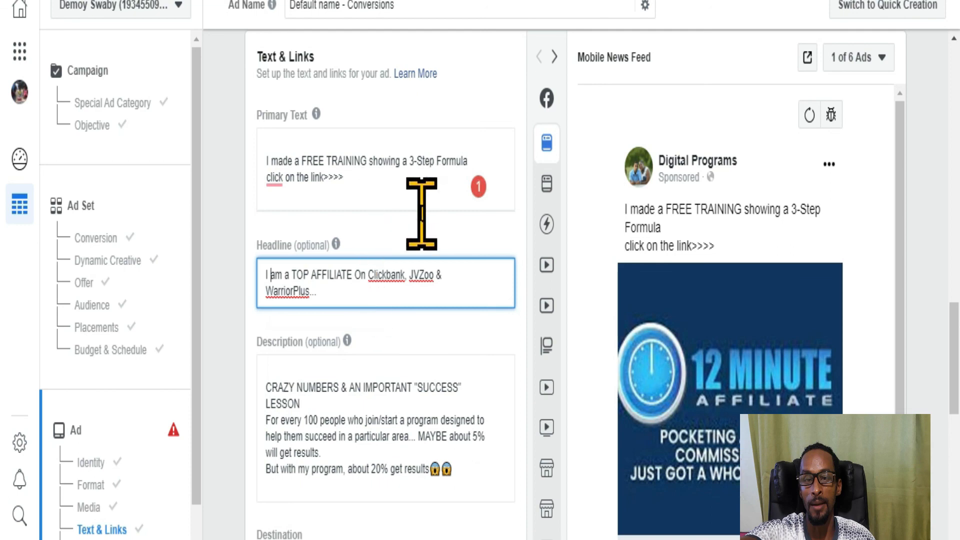
{"action": "scroll", "coordinate": [419, 215], "scroll_direction": "up", "scroll_amount": 3}
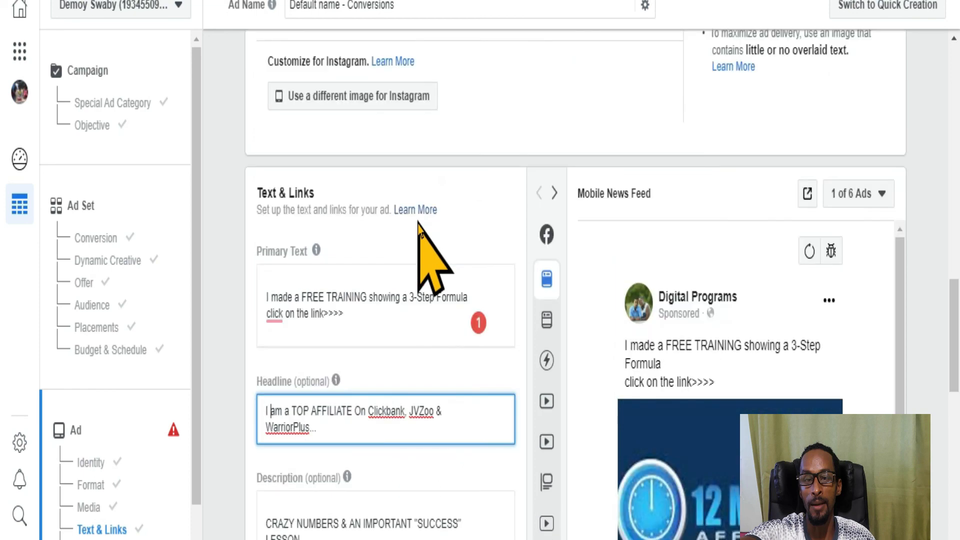
{"action": "scroll", "coordinate": [419, 223], "scroll_direction": "down", "scroll_amount": 12}
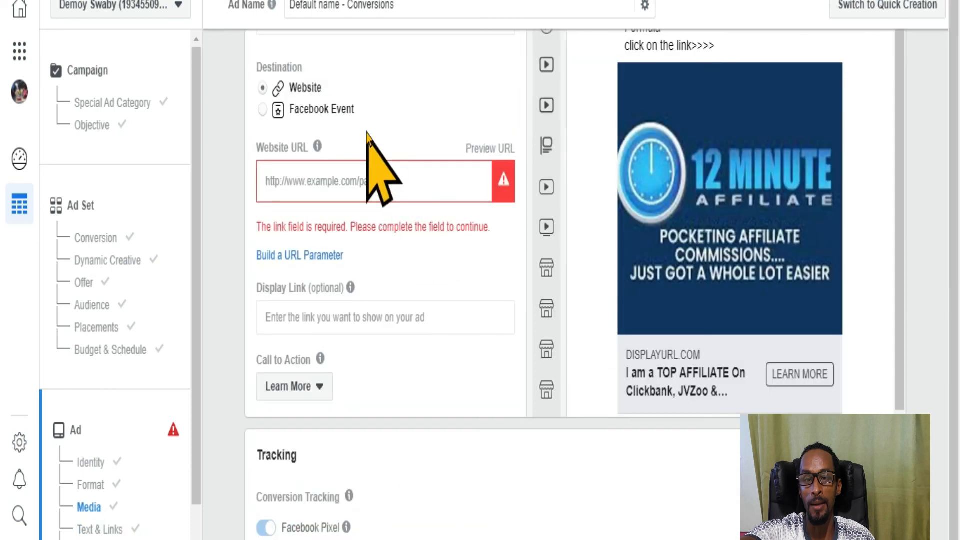
{"action": "scroll", "coordinate": [392, 200], "scroll_direction": "down", "scroll_amount": 5}
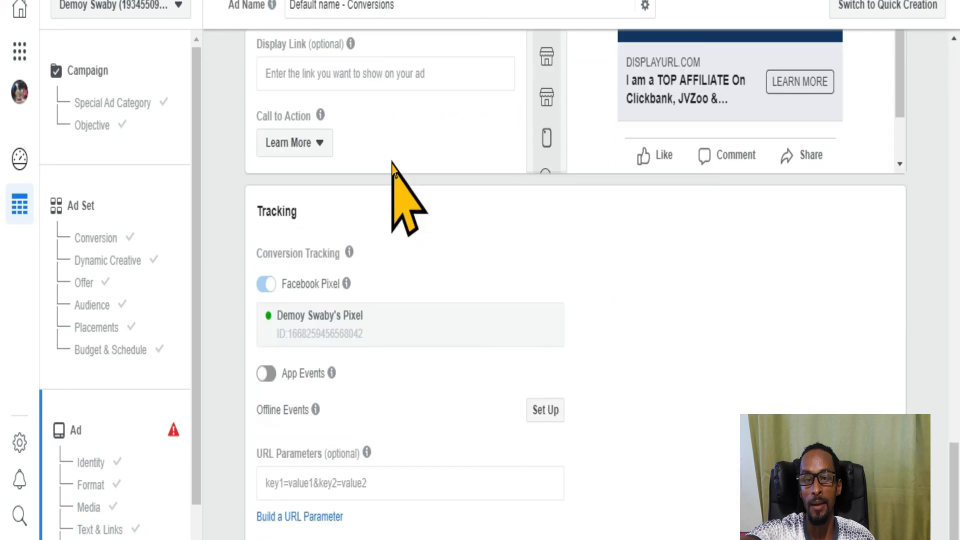
{"action": "scroll", "coordinate": [392, 161], "scroll_direction": "up", "scroll_amount": 2}
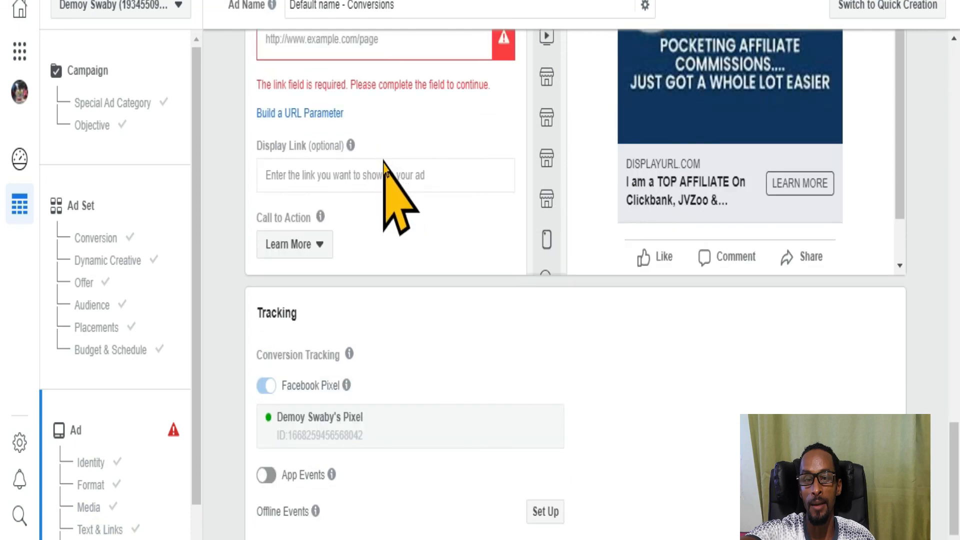
{"action": "scroll", "coordinate": [370, 175], "scroll_direction": "up", "scroll_amount": 2}
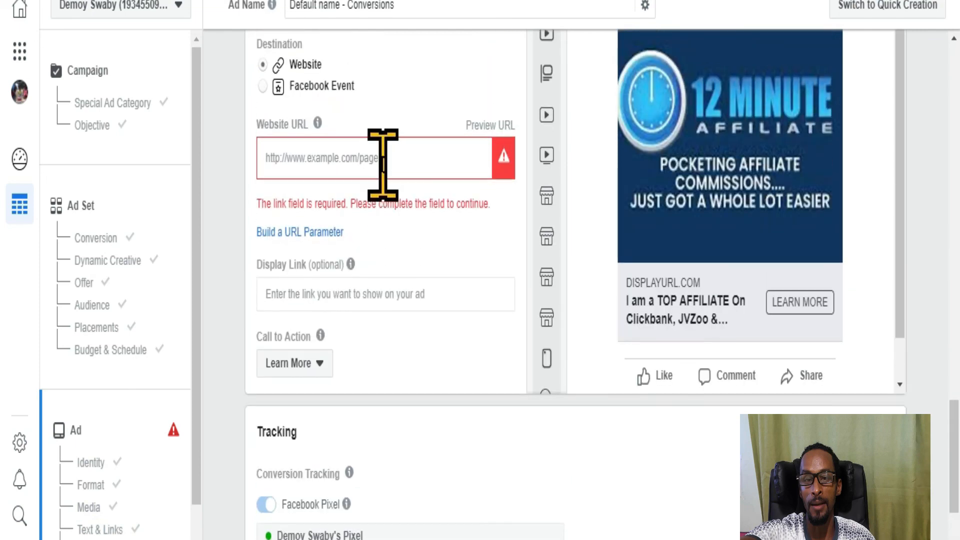
{"action": "scroll", "coordinate": [382, 165], "scroll_direction": "up", "scroll_amount": 1}
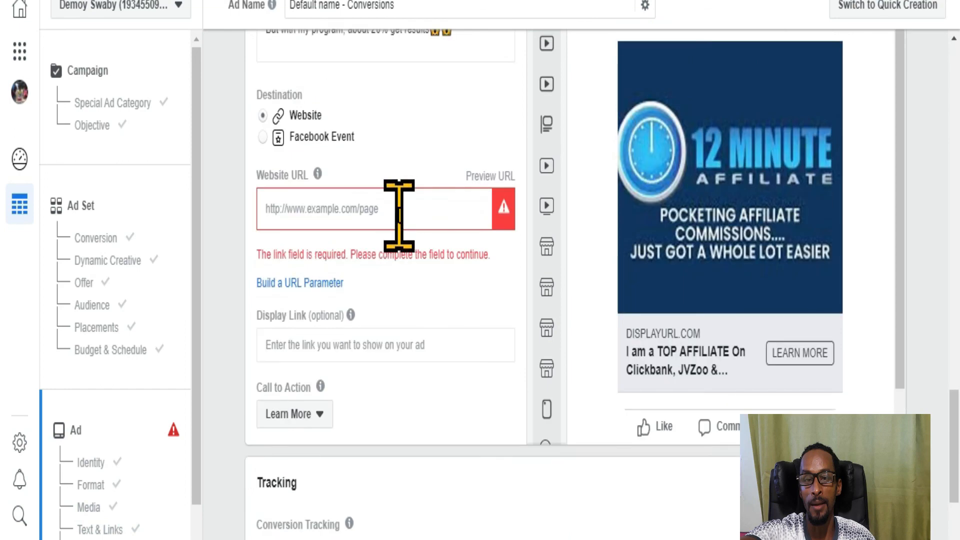
{"action": "left_click", "coordinate": [399, 215]}
{"action": "type", "text": "as"}
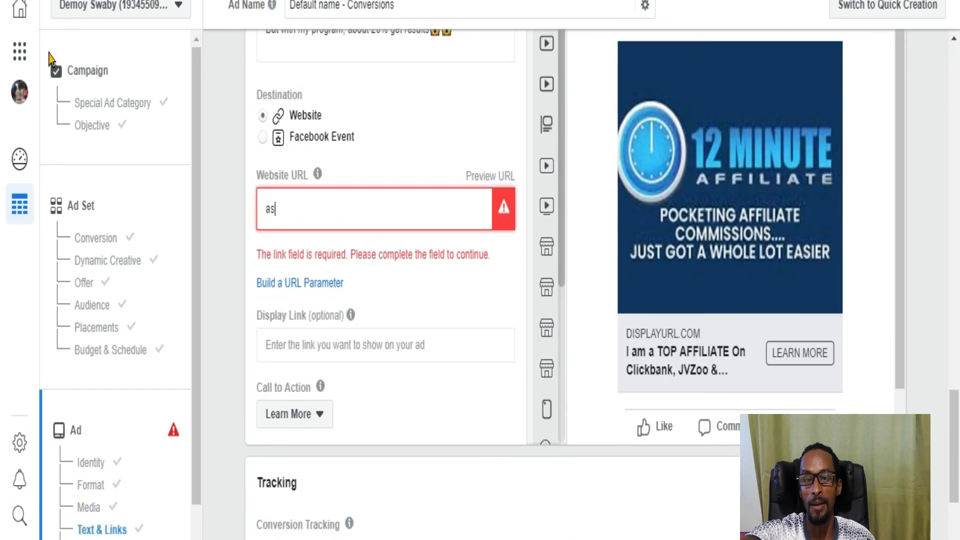
{"action": "key", "text": "BackSpace"}
{"action": "key", "text": "BackSpace"}
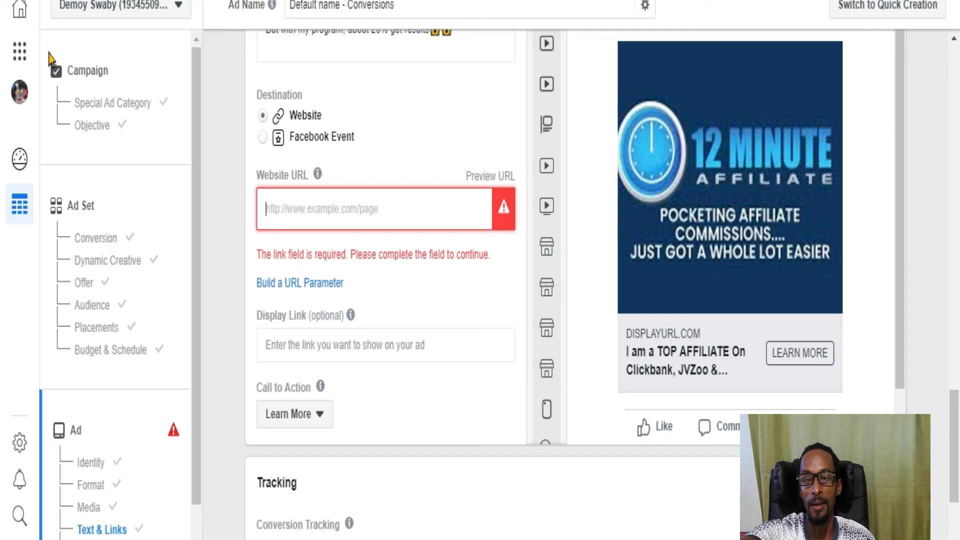
{"action": "type", "text": "https"}
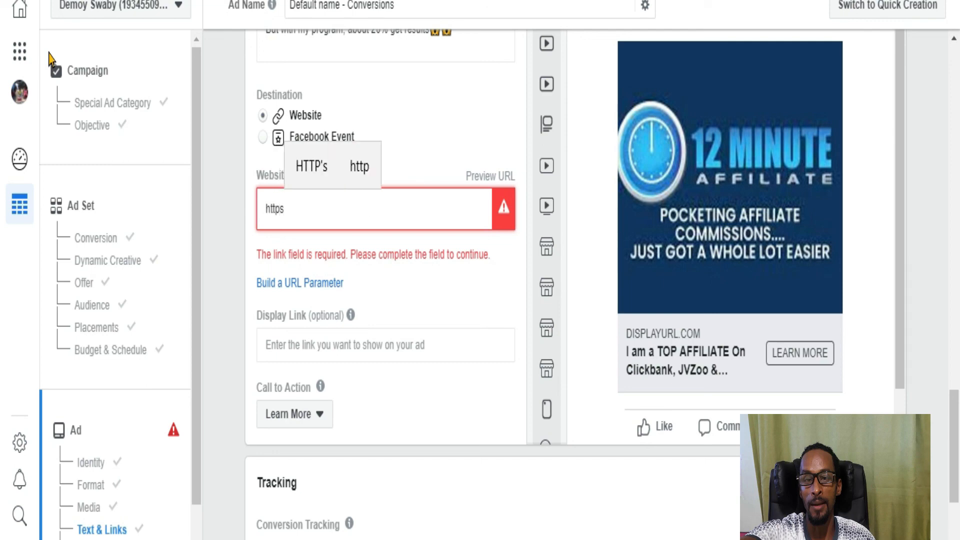
{"action": "type", "text": "://"}
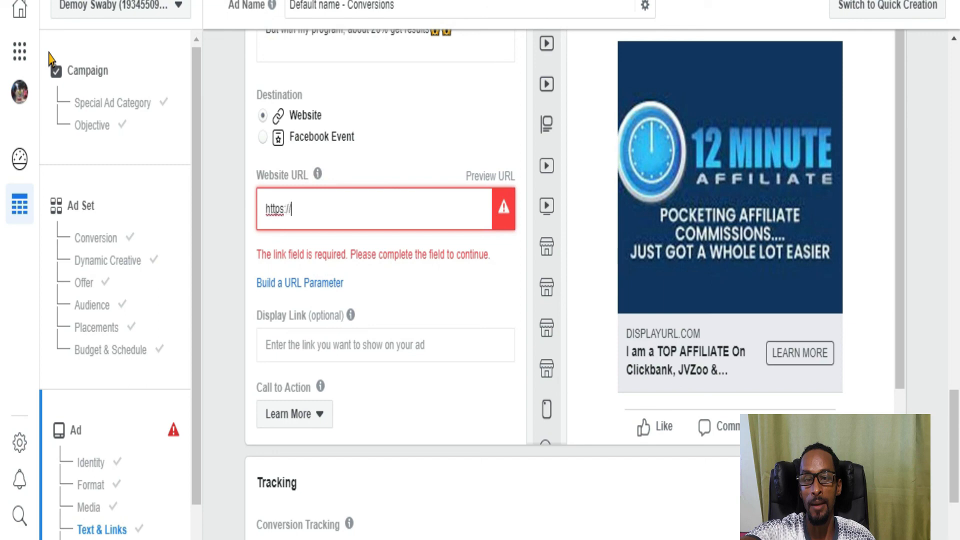
{"action": "type", "text": "askdlts.com"}
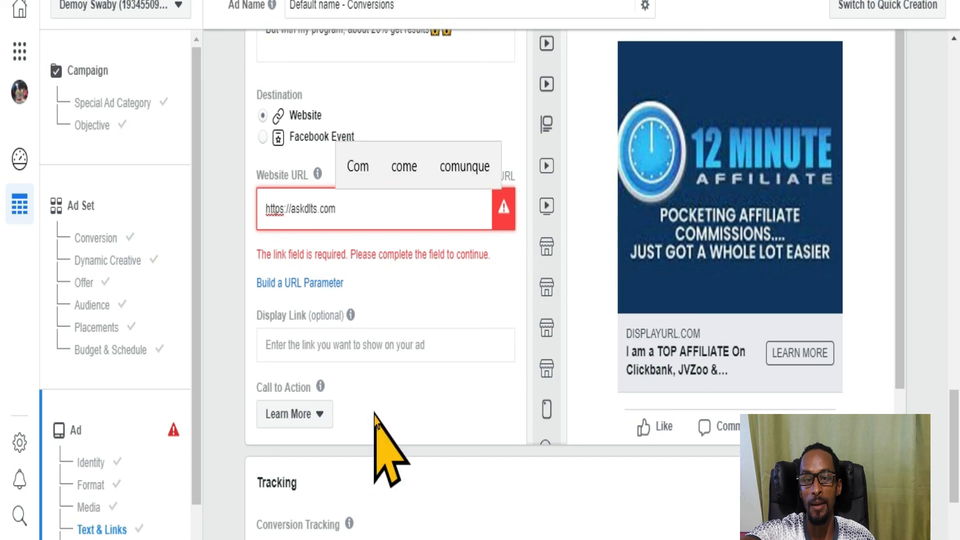
{"action": "left_click", "coordinate": [411, 420]}
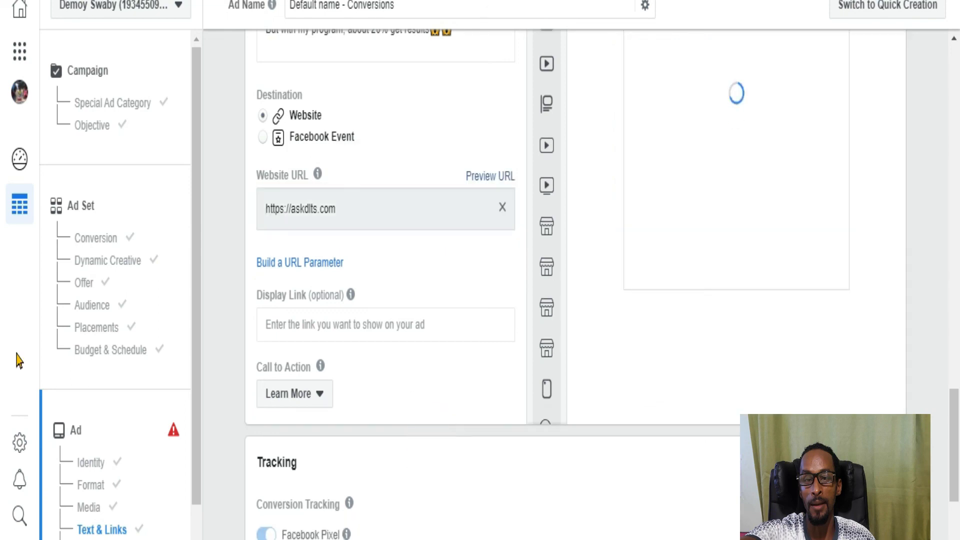
- Switch to Ad 2 and examine its image, text fields and Mobile News Feed preview
{"action": "scroll", "coordinate": [955, 435], "scroll_direction": "up", "scroll_amount": 3}
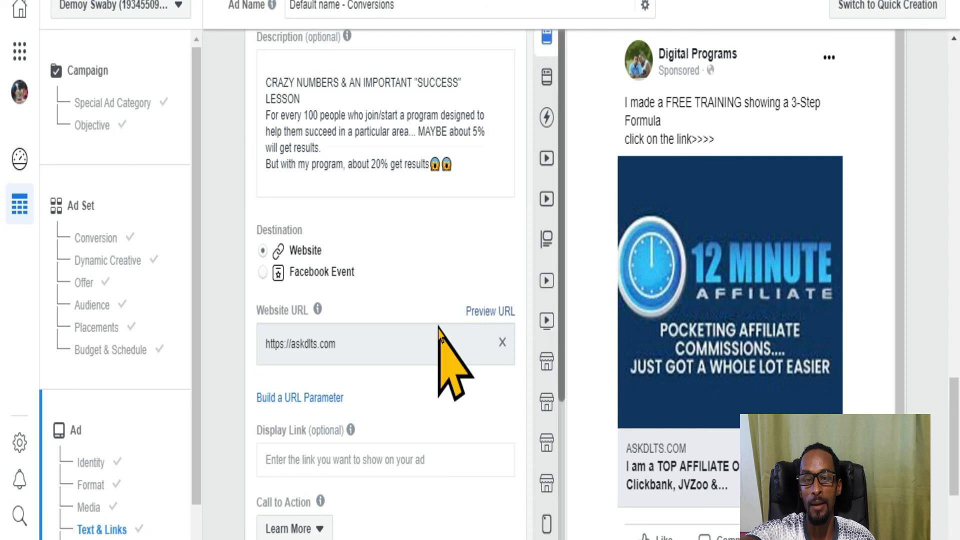
{"action": "scroll", "coordinate": [440, 330], "scroll_direction": "up", "scroll_amount": 2}
{"action": "scroll", "coordinate": [435, 316], "scroll_direction": "up", "scroll_amount": 8}
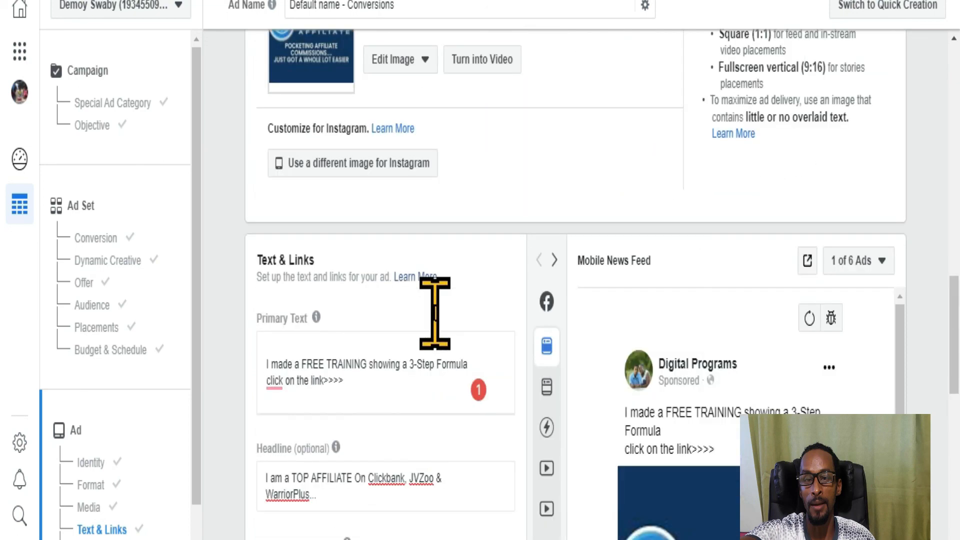
{"action": "scroll", "coordinate": [435, 315], "scroll_direction": "up", "scroll_amount": 1}
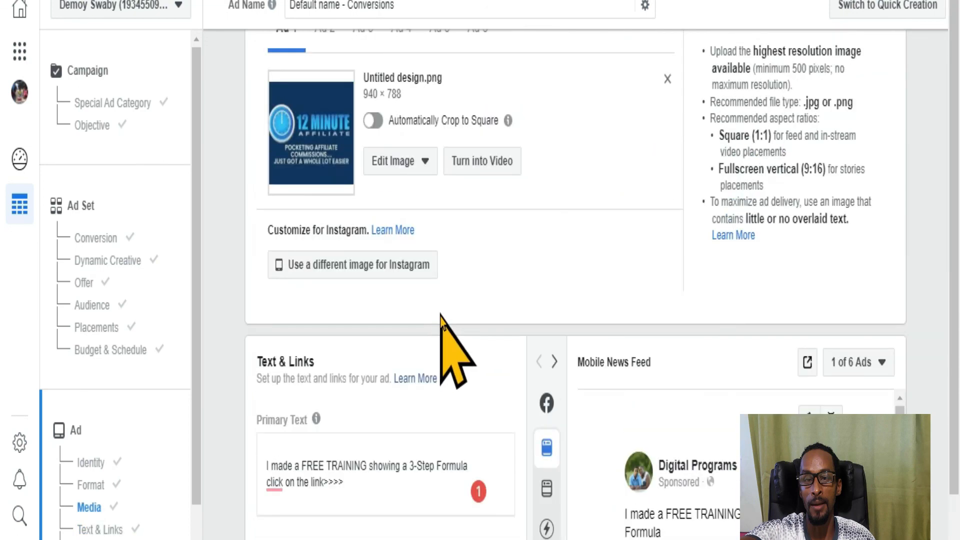
{"action": "scroll", "coordinate": [447, 298], "scroll_direction": "up", "scroll_amount": 3}
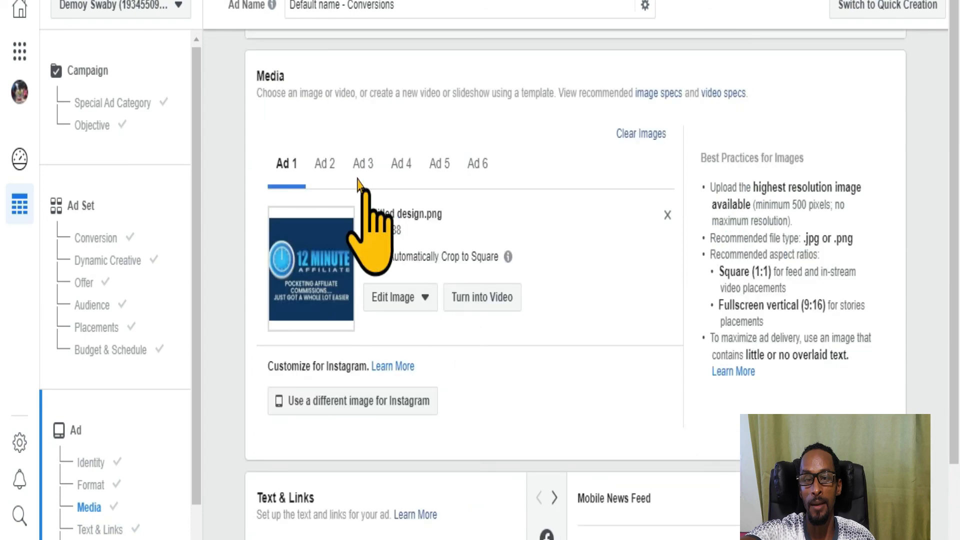
{"action": "scroll", "coordinate": [368, 235], "scroll_direction": "up", "scroll_amount": 2}
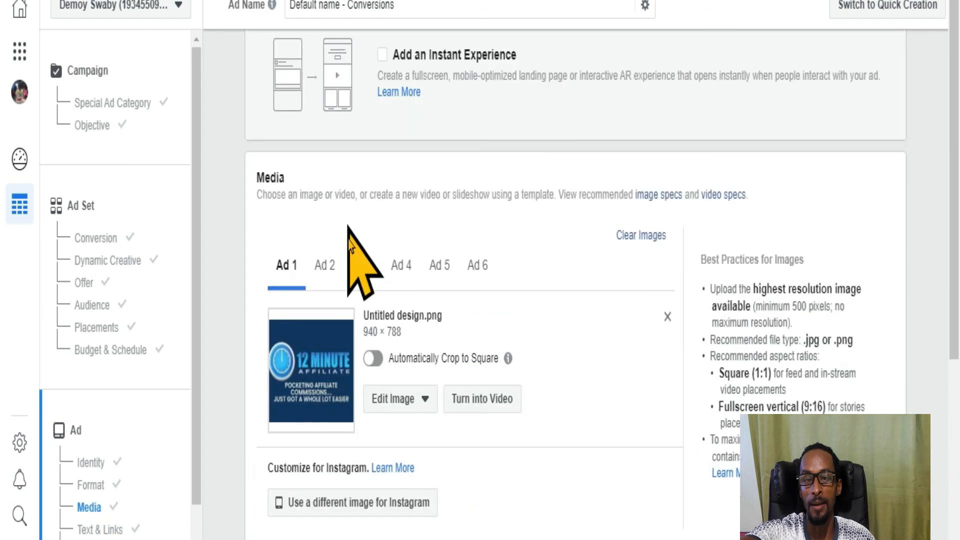
{"action": "left_click", "coordinate": [325, 265]}
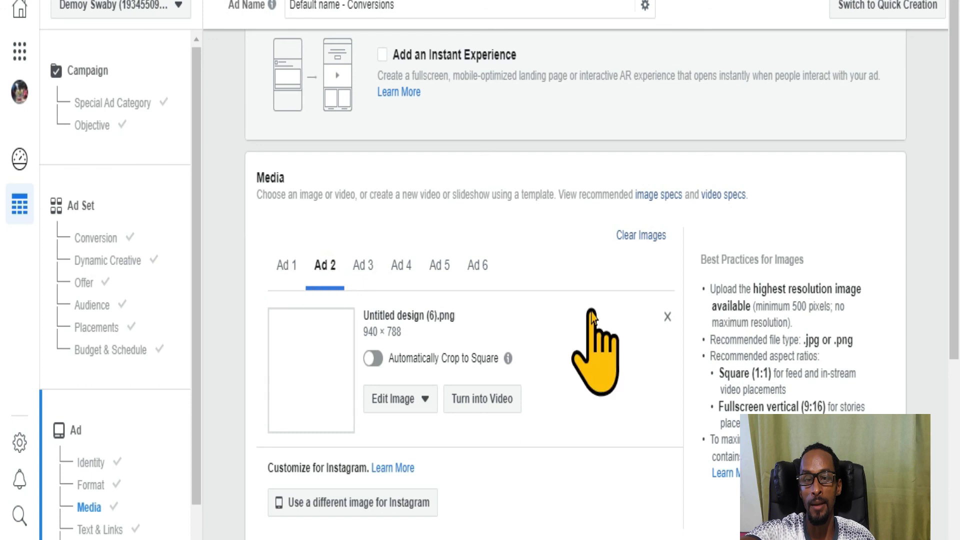
{"action": "scroll", "coordinate": [581, 340], "scroll_direction": "down", "scroll_amount": 6}
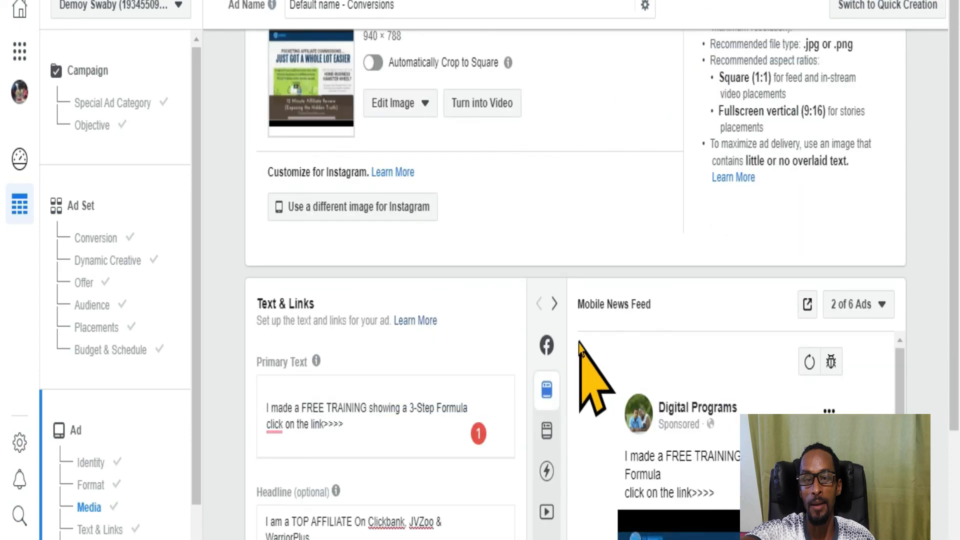
{"action": "scroll", "coordinate": [415, 325], "scroll_direction": "down", "scroll_amount": 5}
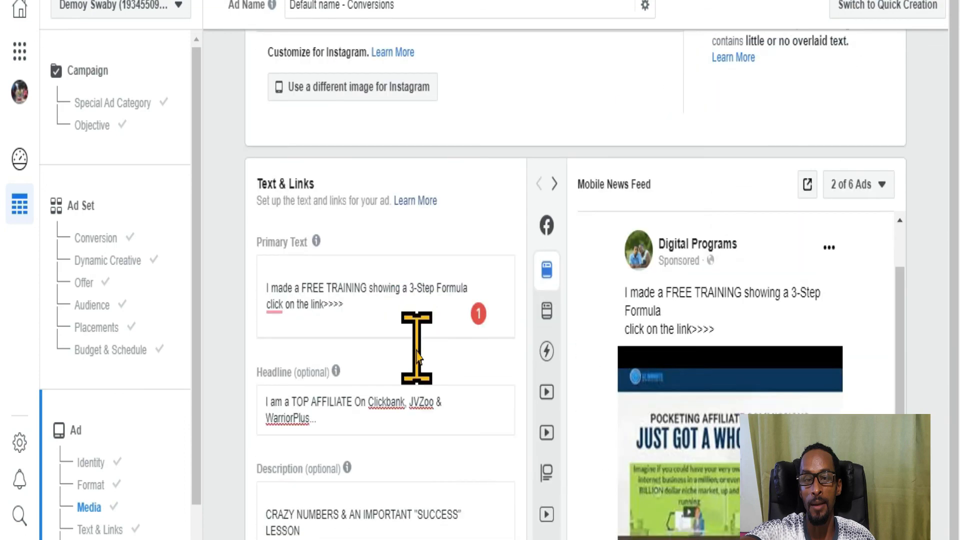
{"action": "scroll", "coordinate": [417, 351], "scroll_direction": "down", "scroll_amount": 3}
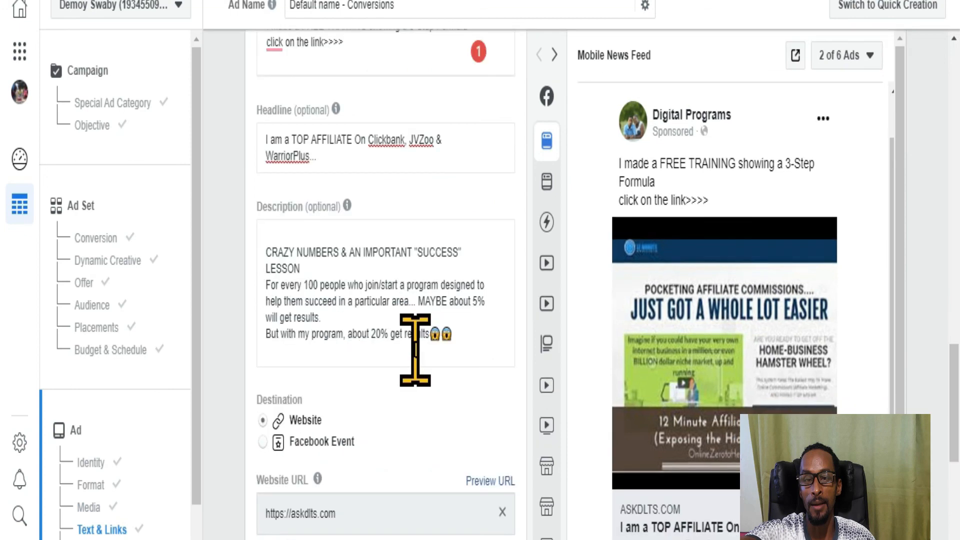
- Return to Ad 1 in the media section and look over the ad format options
{"action": "scroll", "coordinate": [415, 350], "scroll_direction": "up", "scroll_amount": 7}
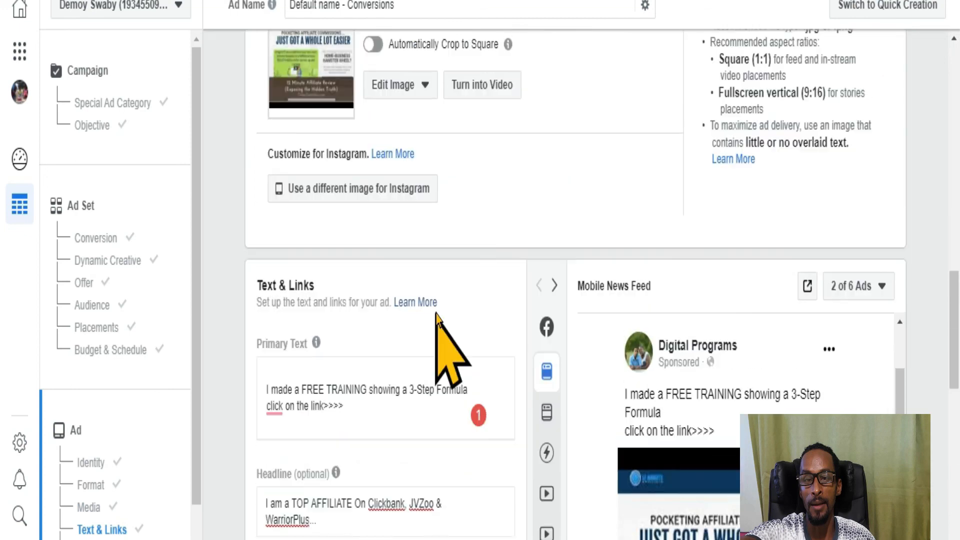
{"action": "scroll", "coordinate": [435, 312], "scroll_direction": "up", "scroll_amount": 10}
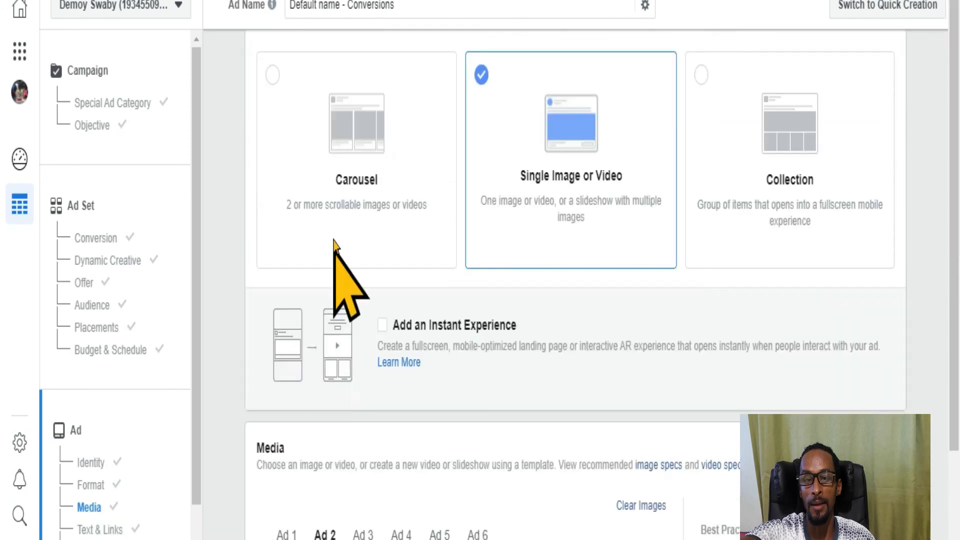
{"action": "scroll", "coordinate": [340, 400], "scroll_direction": "up", "scroll_amount": 1}
{"action": "scroll", "coordinate": [310, 500], "scroll_direction": "down", "scroll_amount": 2}
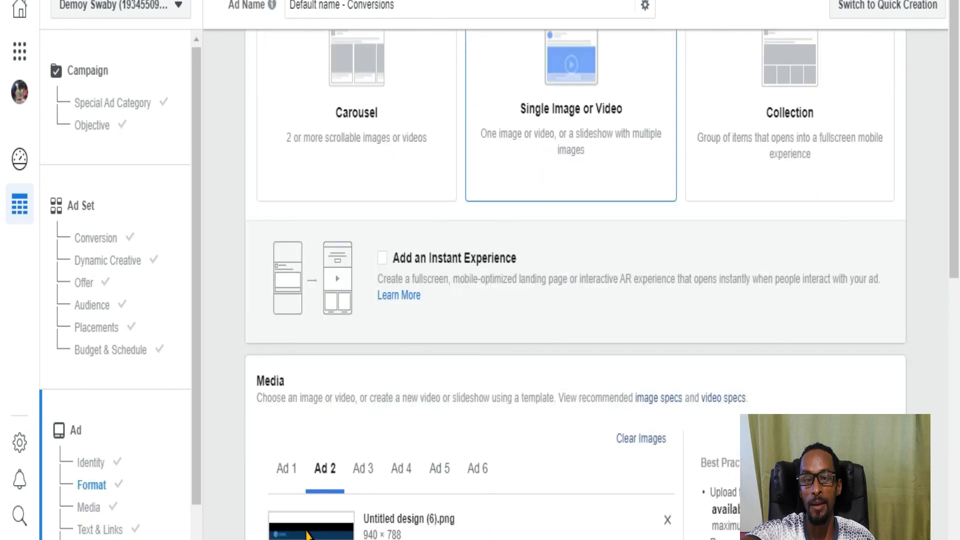
{"action": "left_click", "coordinate": [285, 479]}
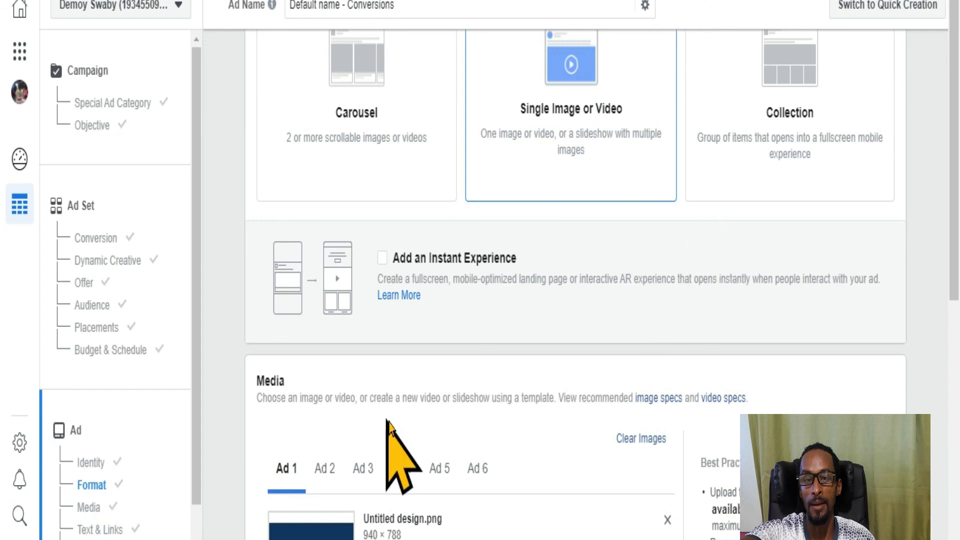
{"action": "scroll", "coordinate": [432, 380], "scroll_direction": "up", "scroll_amount": 2}
{"action": "scroll", "coordinate": [432, 390], "scroll_direction": "up", "scroll_amount": 3}
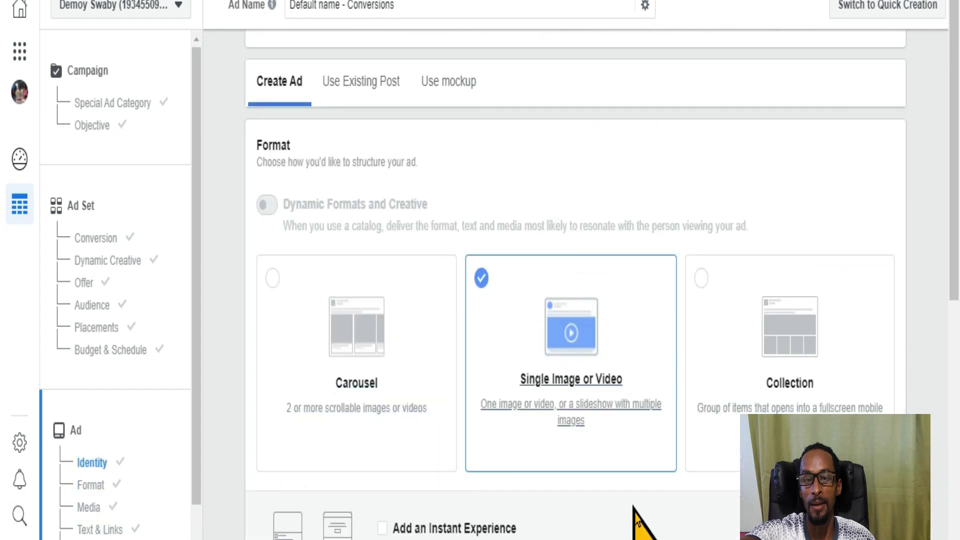
{"action": "scroll", "coordinate": [632, 506], "scroll_direction": "up", "scroll_amount": 3}
{"action": "scroll", "coordinate": [669, 470], "scroll_direction": "down", "scroll_amount": 5}
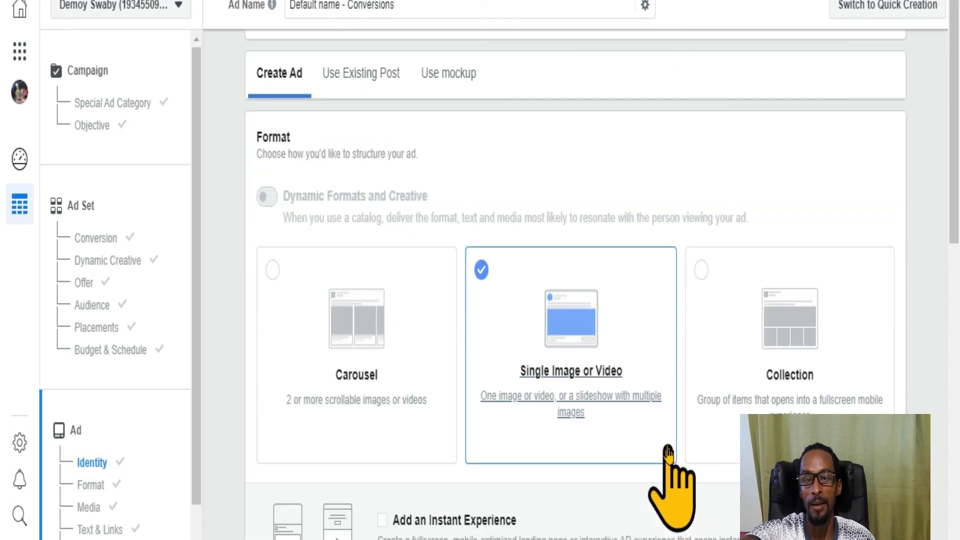
{"action": "scroll", "coordinate": [720, 530], "scroll_direction": "down", "scroll_amount": 5}
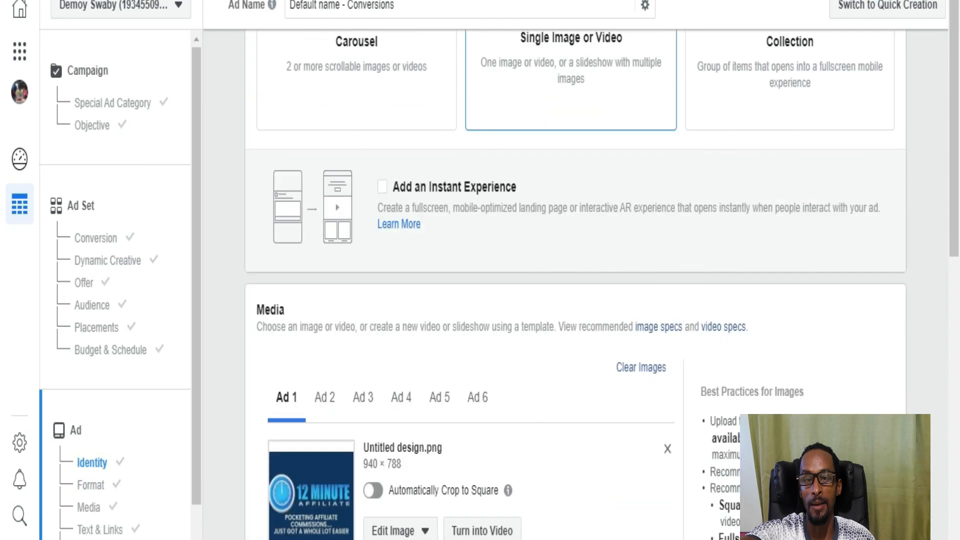
- Review Ad 1's image together with its primary text, headline, description and feed preview
{"action": "scroll", "coordinate": [482, 418], "scroll_direction": "down", "scroll_amount": 8}
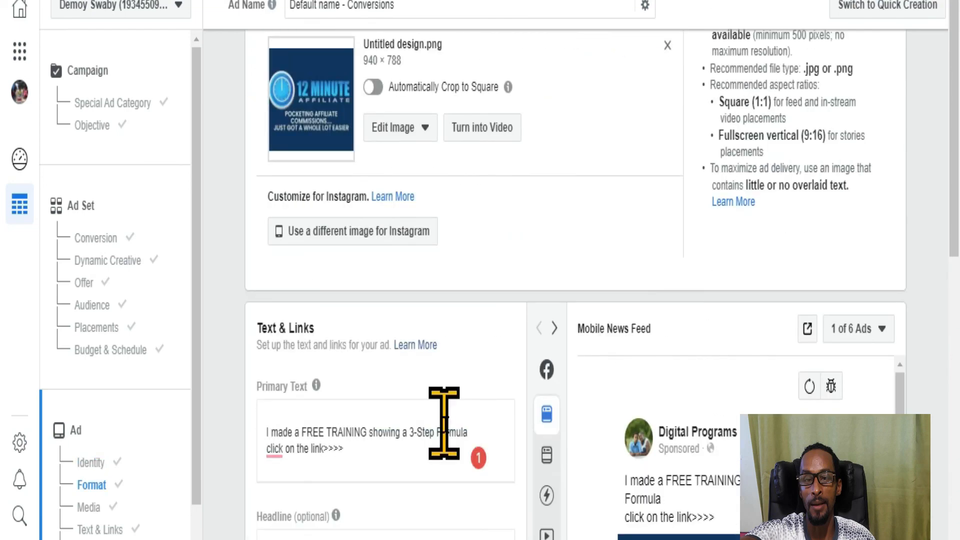
{"action": "scroll", "coordinate": [443, 422], "scroll_direction": "down", "scroll_amount": 1}
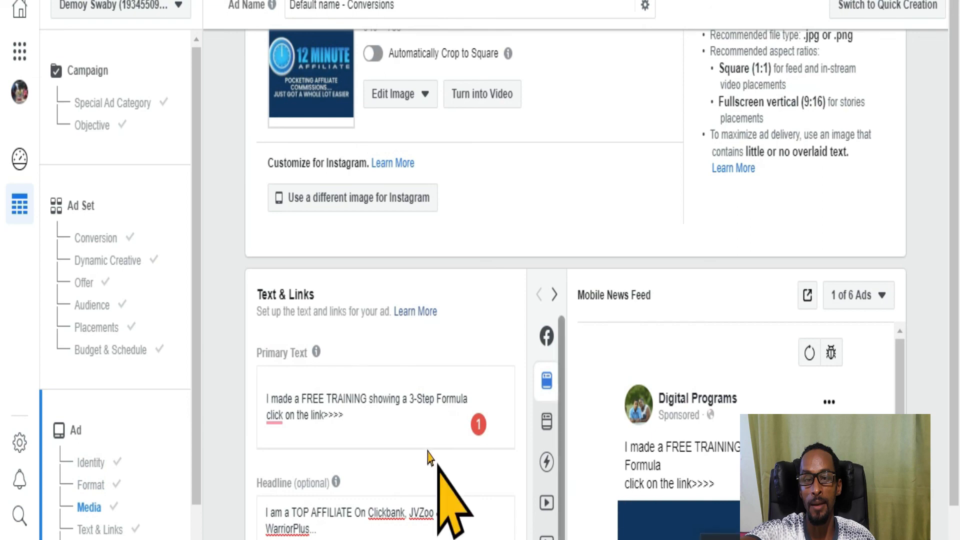
{"action": "scroll", "coordinate": [428, 443], "scroll_direction": "down", "scroll_amount": 2}
{"action": "scroll", "coordinate": [454, 192], "scroll_direction": "up", "scroll_amount": 2}
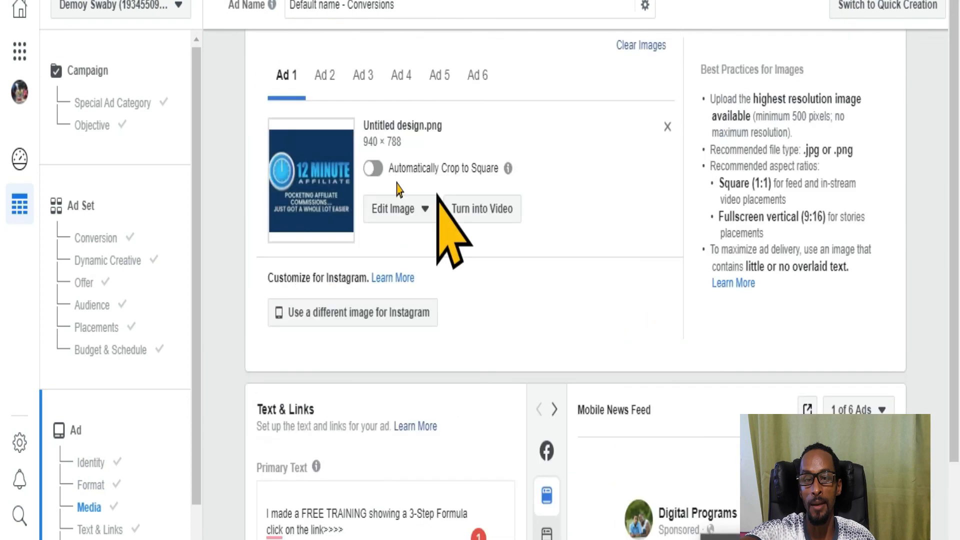
{"action": "scroll", "coordinate": [411, 346], "scroll_direction": "down", "scroll_amount": 1}
{"action": "scroll", "coordinate": [411, 346], "scroll_direction": "down", "scroll_amount": 2}
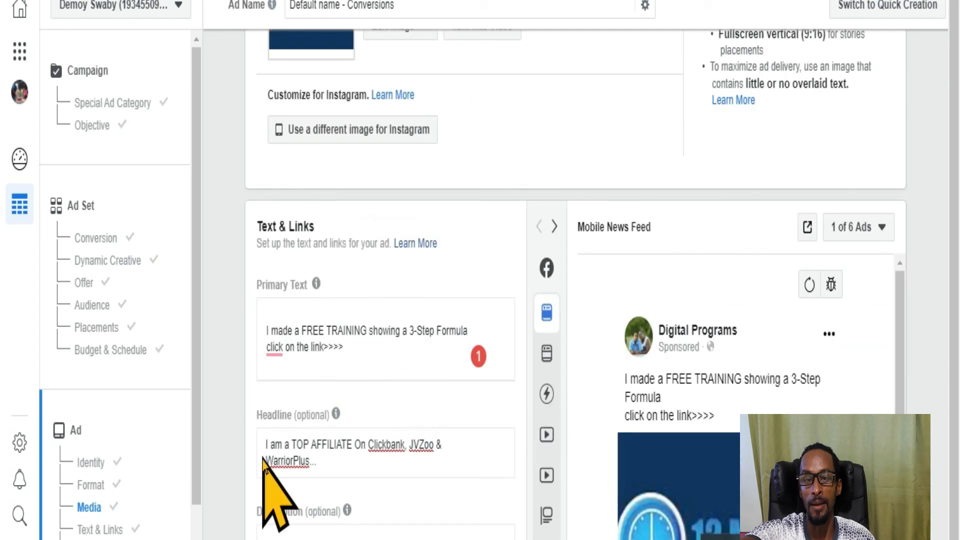
{"action": "scroll", "coordinate": [342, 395], "scroll_direction": "down", "scroll_amount": 1}
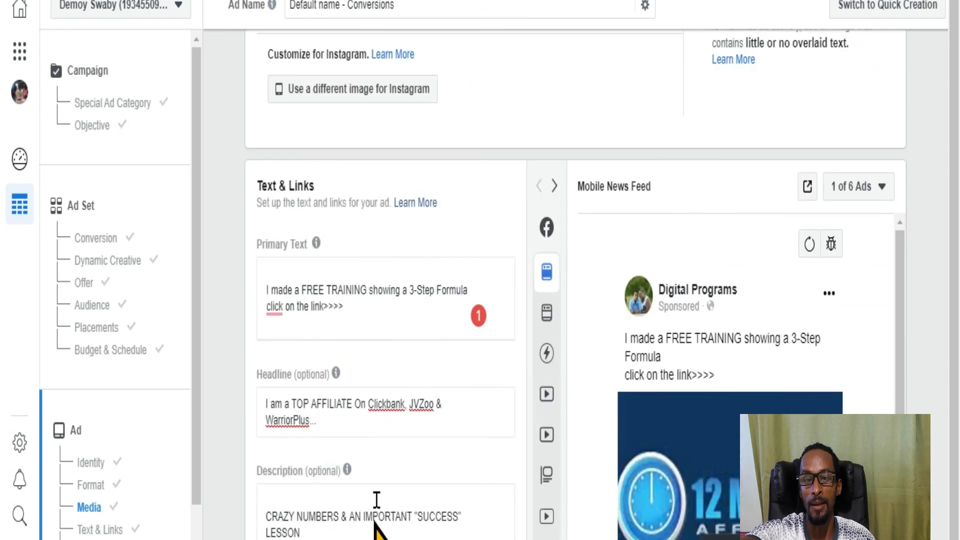
{"action": "scroll", "coordinate": [377, 500], "scroll_direction": "down", "scroll_amount": 4}
{"action": "scroll", "coordinate": [343, 503], "scroll_direction": "up", "scroll_amount": 9}
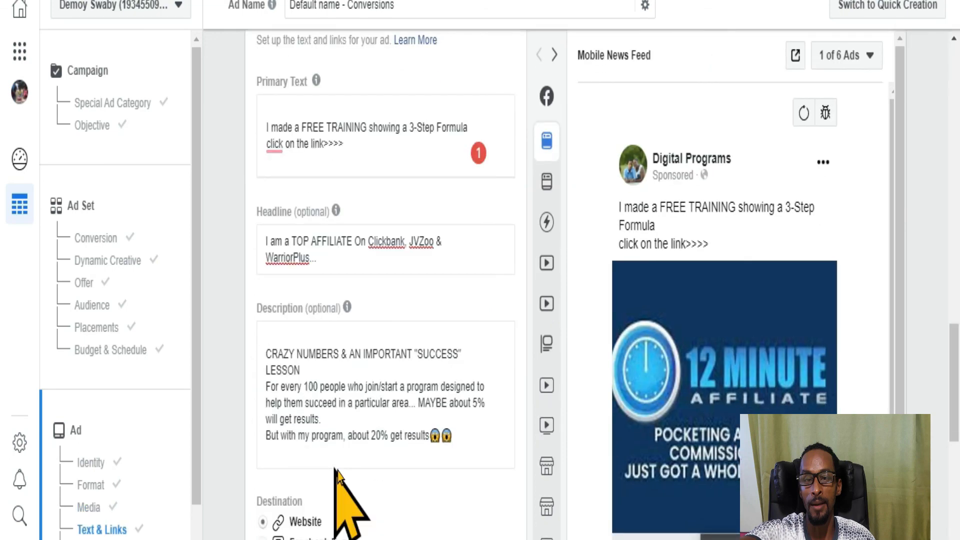
{"action": "scroll", "coordinate": [397, 386], "scroll_direction": "up", "scroll_amount": 1}
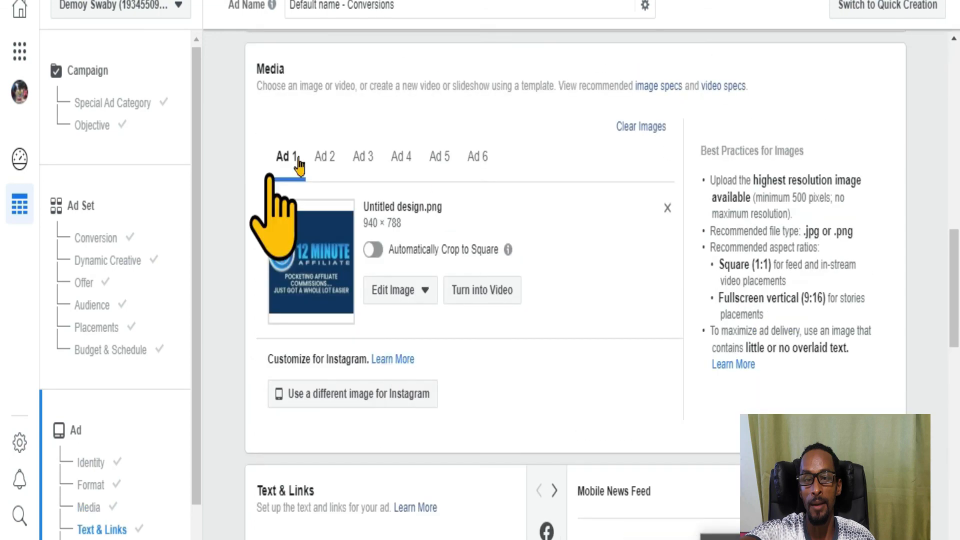
- Review the media section's six ad variations, then the primary text, headline, description and website destination fields
{"action": "scroll", "coordinate": [340, 300], "scroll_direction": "up", "scroll_amount": 3}
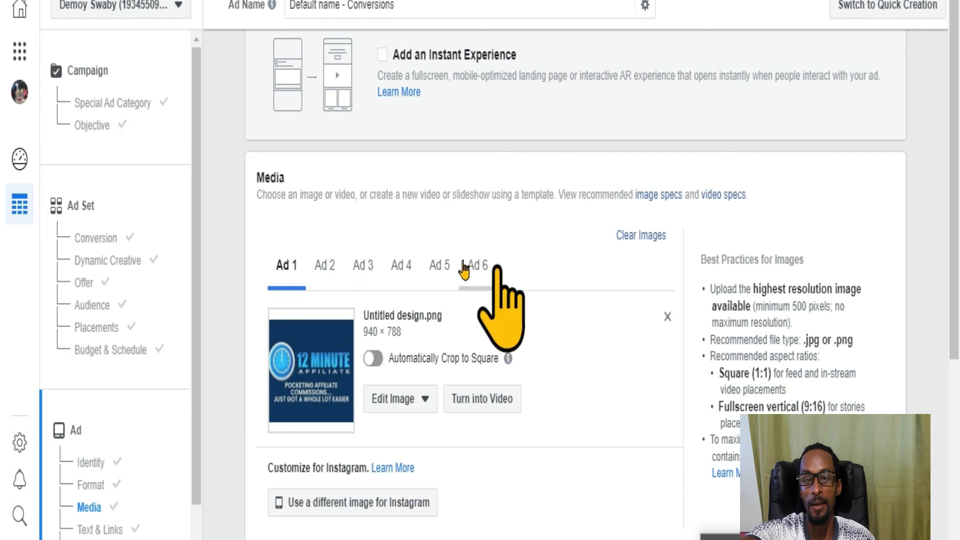
{"action": "scroll", "coordinate": [370, 269], "scroll_direction": "down", "scroll_amount": 2}
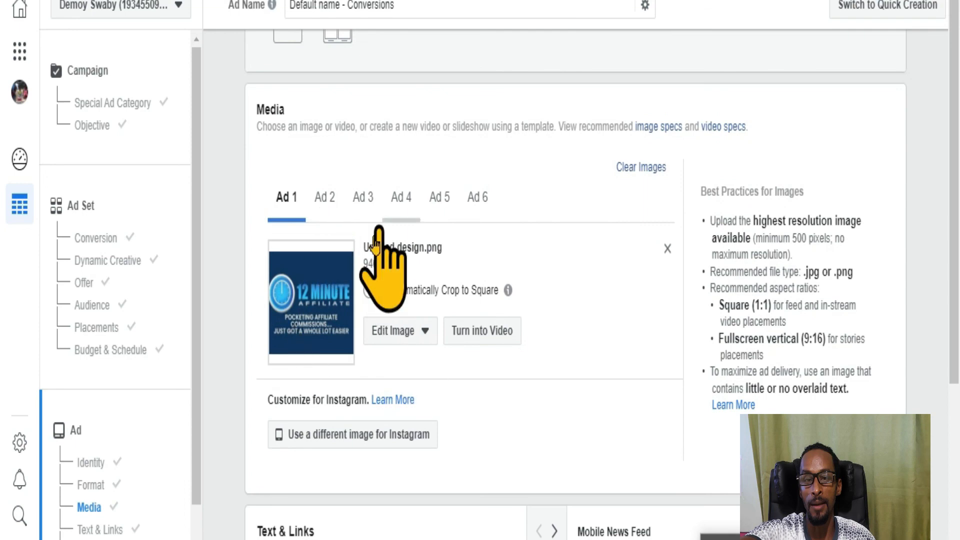
{"action": "scroll", "coordinate": [374, 360], "scroll_direction": "down", "scroll_amount": 3}
{"action": "scroll", "coordinate": [373, 352], "scroll_direction": "down", "scroll_amount": 5}
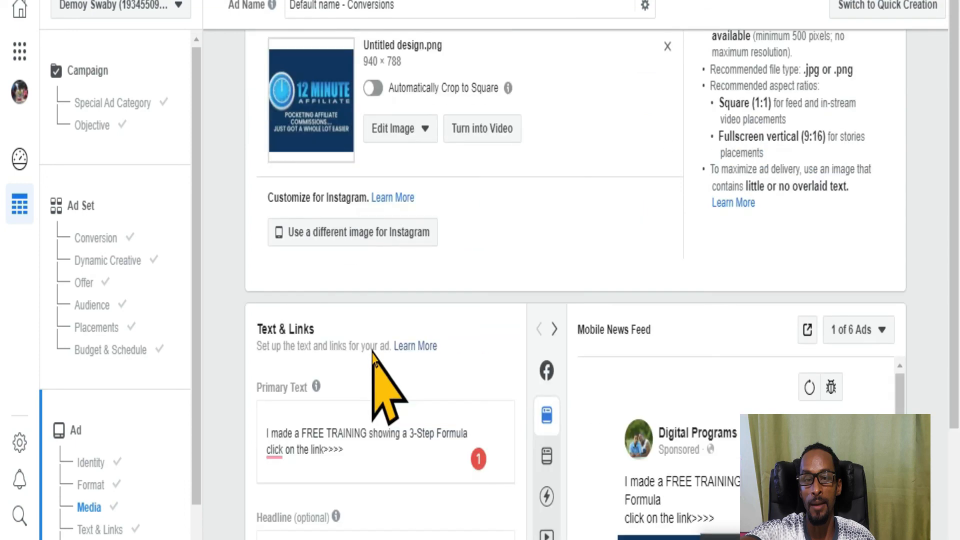
{"action": "scroll", "coordinate": [367, 362], "scroll_direction": "down", "scroll_amount": 9}
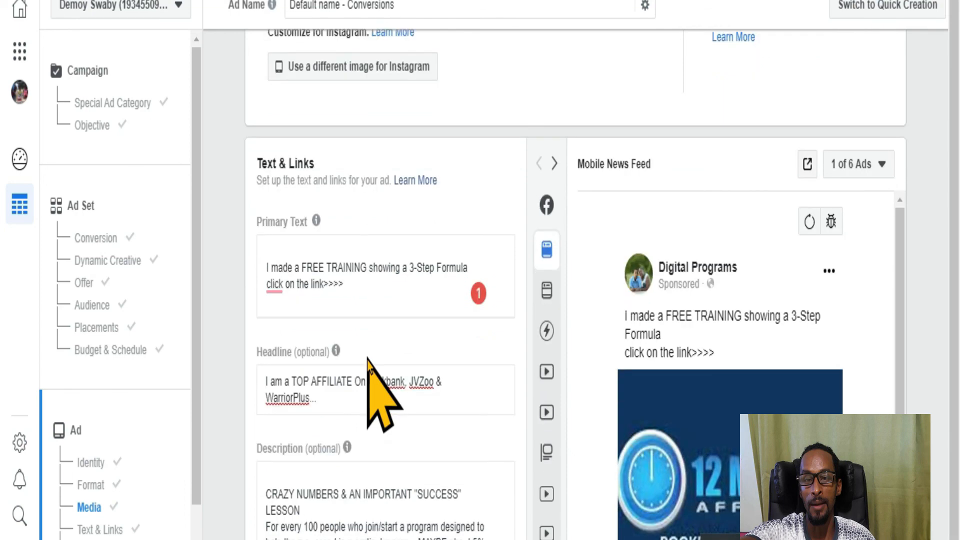
{"action": "scroll", "coordinate": [351, 320], "scroll_direction": "down", "scroll_amount": 1}
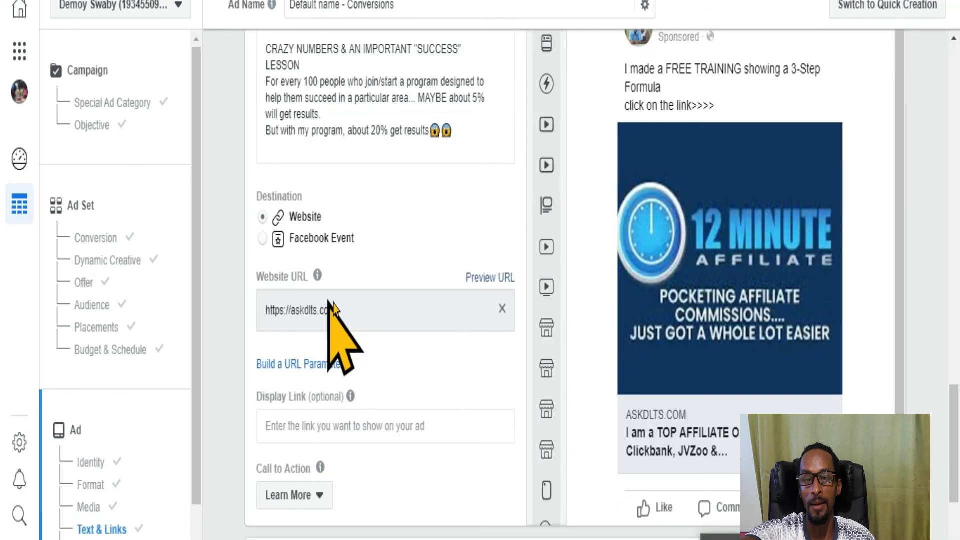
{"action": "scroll", "coordinate": [330, 228], "scroll_direction": "up", "scroll_amount": 3}
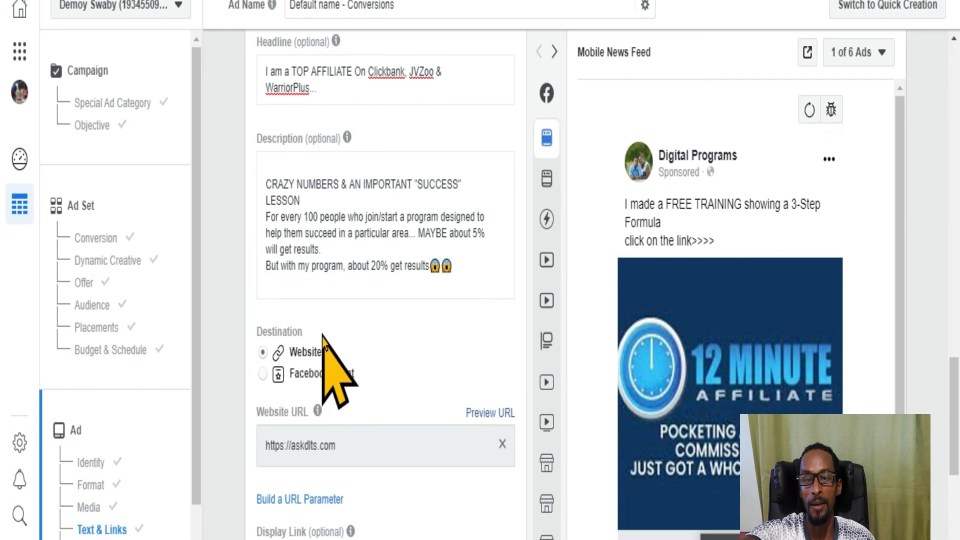
{"action": "scroll", "coordinate": [320, 440], "scroll_direction": "down", "scroll_amount": 1}
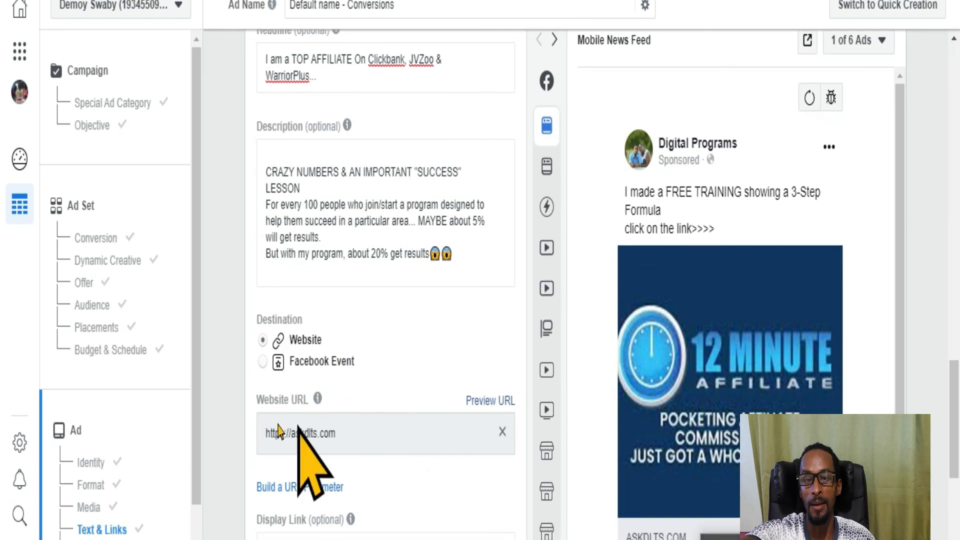
{"action": "scroll", "coordinate": [370, 435], "scroll_direction": "down", "scroll_amount": 2}
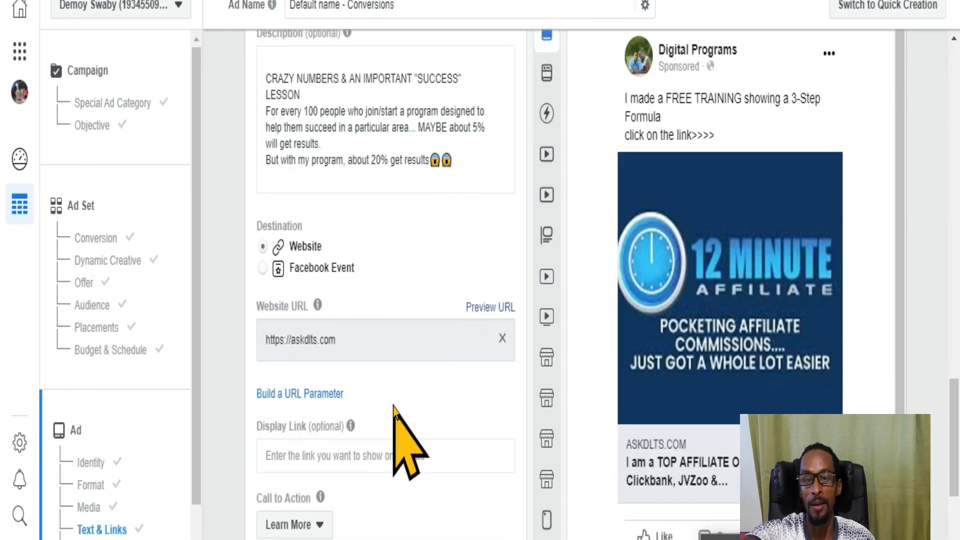
- Compare the website URL, display link and call to action settings with the Mobile News Feed preview
{"action": "scroll", "coordinate": [675, 270], "scroll_direction": "down", "scroll_amount": 2}
{"action": "scroll", "coordinate": [775, 370], "scroll_direction": "down", "scroll_amount": 3}
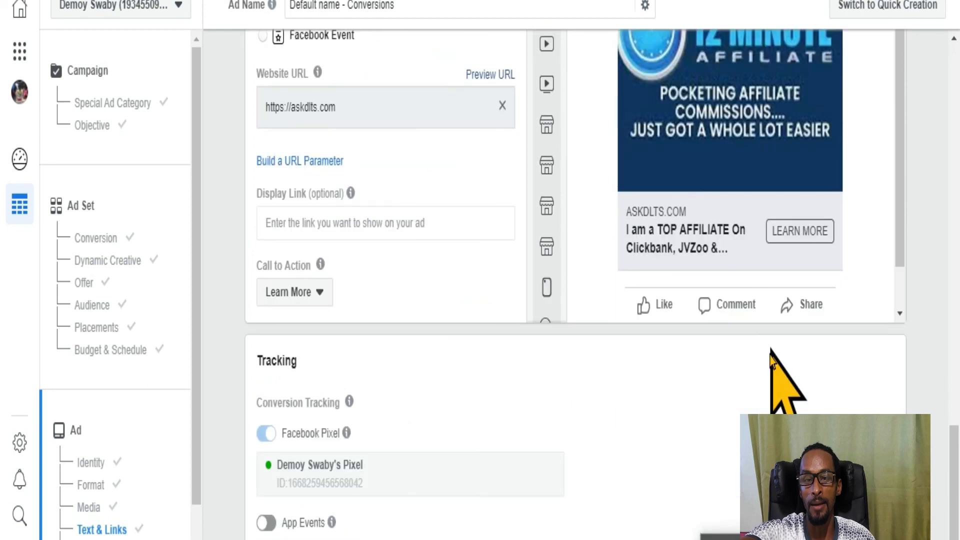
{"action": "scroll", "coordinate": [800, 247], "scroll_direction": "up", "scroll_amount": 2}
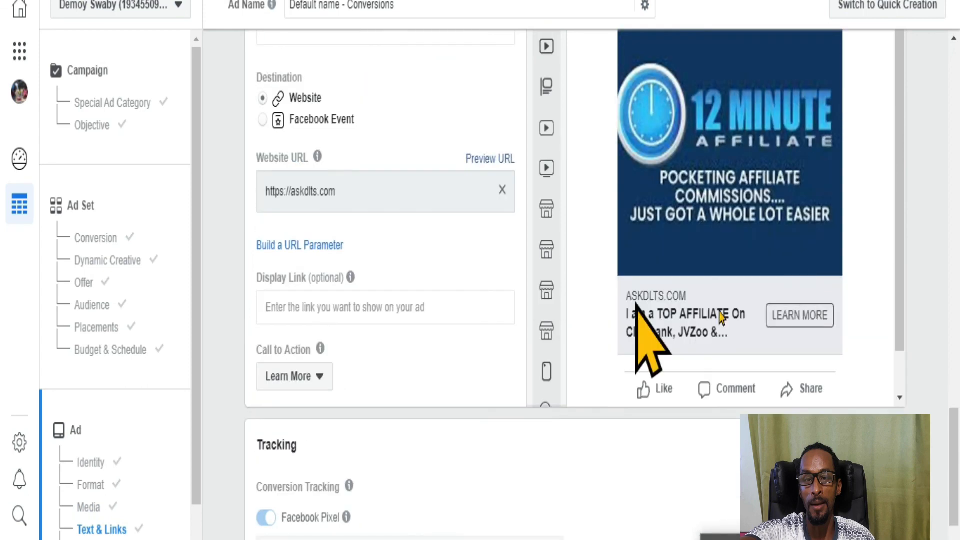
{"action": "scroll", "coordinate": [650, 310], "scroll_direction": "up", "scroll_amount": 1}
{"action": "scroll", "coordinate": [725, 255], "scroll_direction": "up", "scroll_amount": 1}
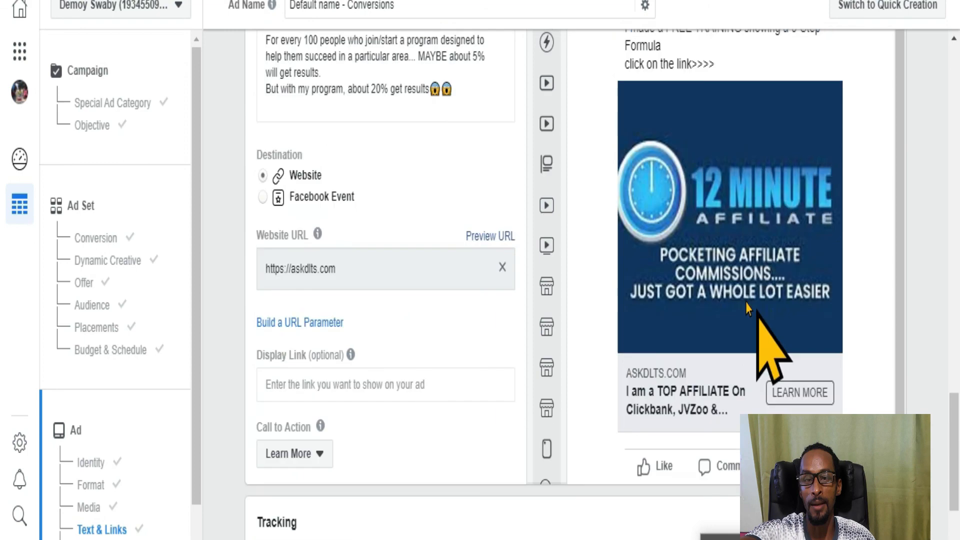
{"action": "scroll", "coordinate": [360, 215], "scroll_direction": "up", "scroll_amount": 3}
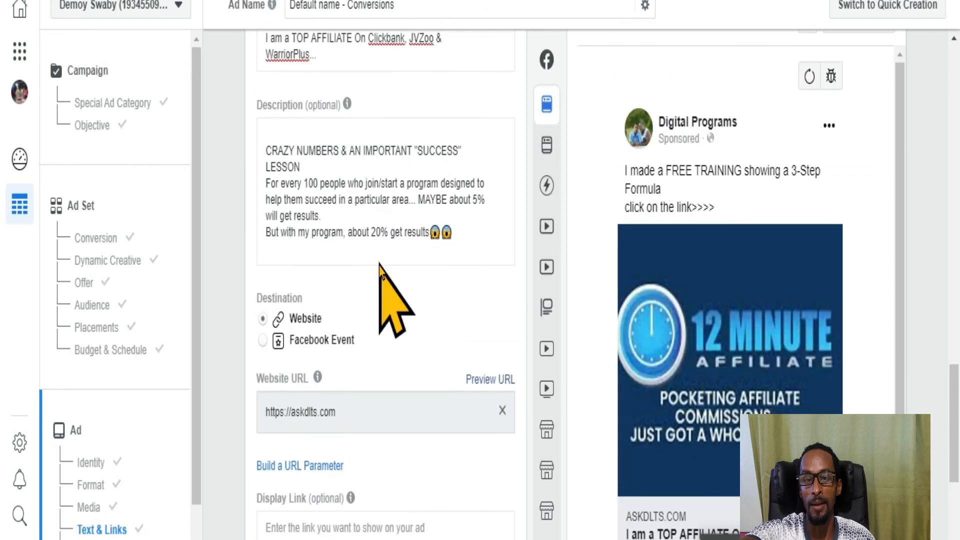
{"action": "scroll", "coordinate": [395, 300], "scroll_direction": "down", "scroll_amount": 3}
{"action": "scroll", "coordinate": [395, 300], "scroll_direction": "up", "scroll_amount": 1}
{"action": "scroll", "coordinate": [395, 300], "scroll_direction": "down", "scroll_amount": 2}
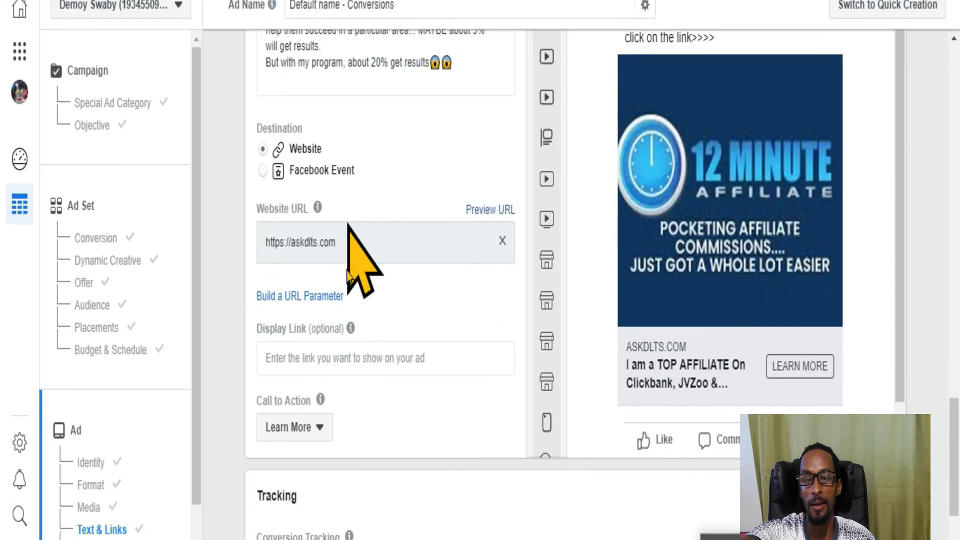
- Examine the ad's tracking section, including the Facebook Pixel help text, app events, offline events and URL parameters
{"action": "scroll", "coordinate": [345, 300], "scroll_direction": "down", "scroll_amount": 3}
{"action": "scroll", "coordinate": [334, 345], "scroll_direction": "down", "scroll_amount": 1}
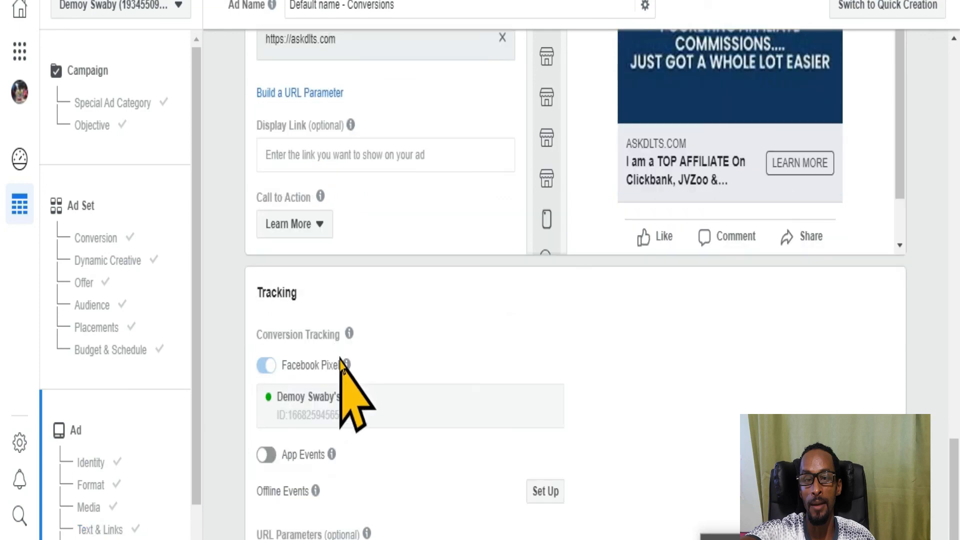
{"action": "mouse_move", "coordinate": [346, 364]}
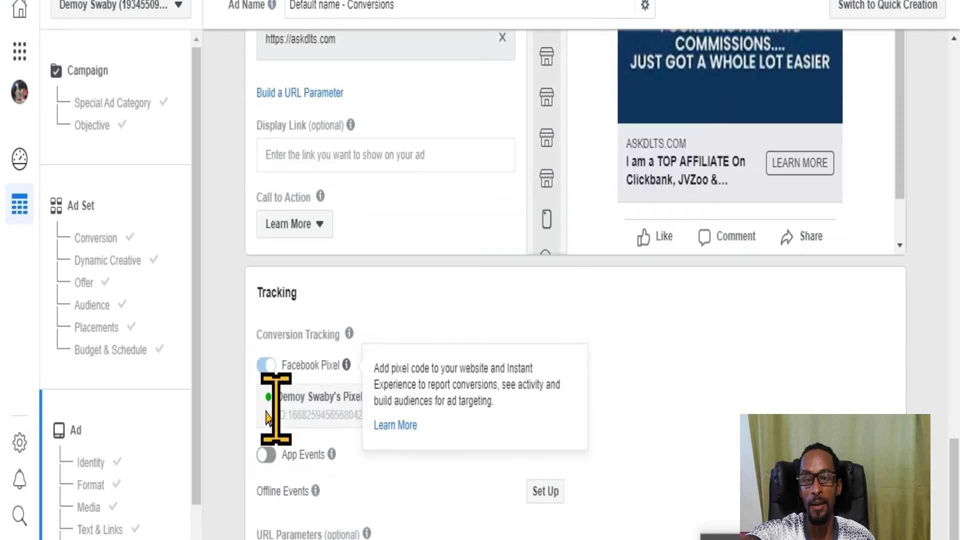
{"action": "scroll", "coordinate": [300, 400], "scroll_direction": "down", "scroll_amount": 1}
{"action": "scroll", "coordinate": [550, 360], "scroll_direction": "down", "scroll_amount": 1}
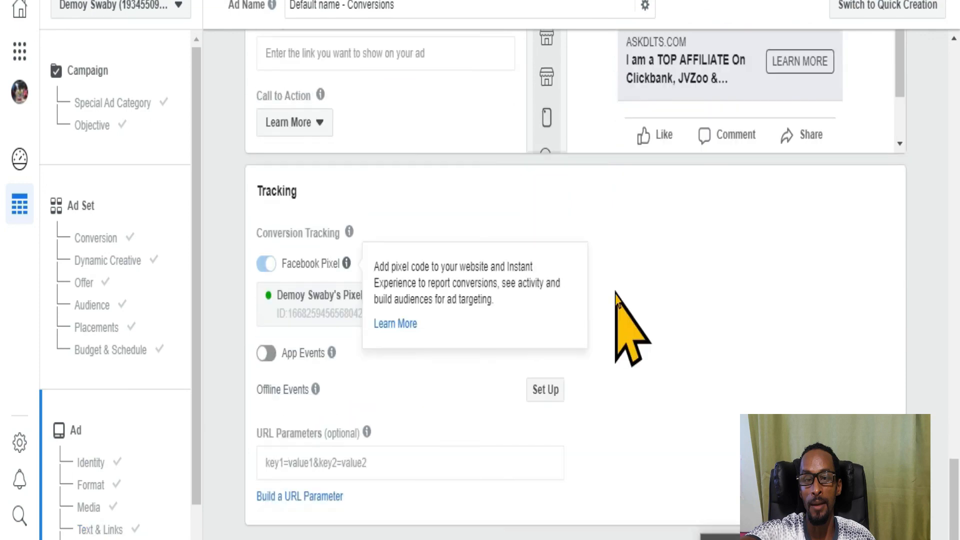
{"action": "scroll", "coordinate": [683, 372], "scroll_direction": "down", "scroll_amount": 2}
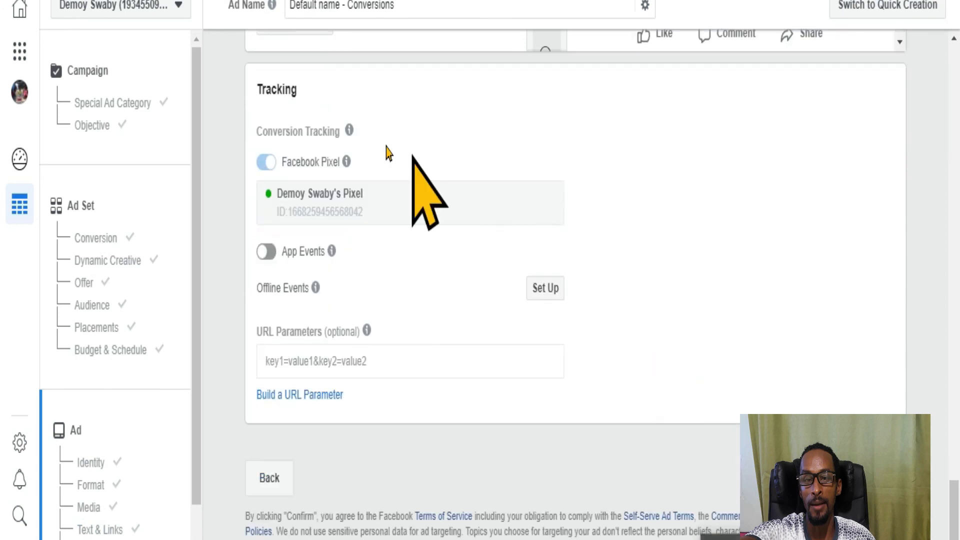
{"action": "scroll", "coordinate": [712, 207], "scroll_direction": "up", "scroll_amount": 1}
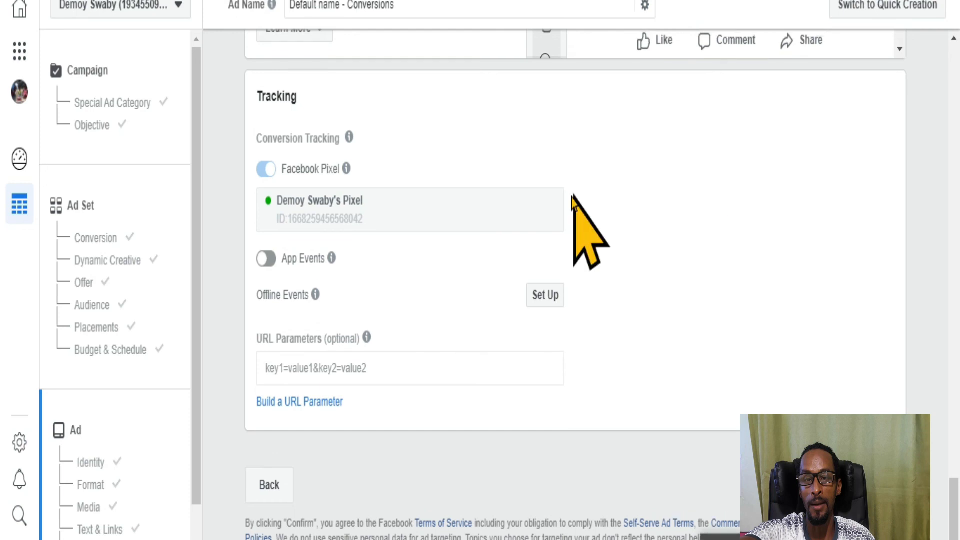
{"action": "scroll", "coordinate": [403, 241], "scroll_direction": "up", "scroll_amount": 3}
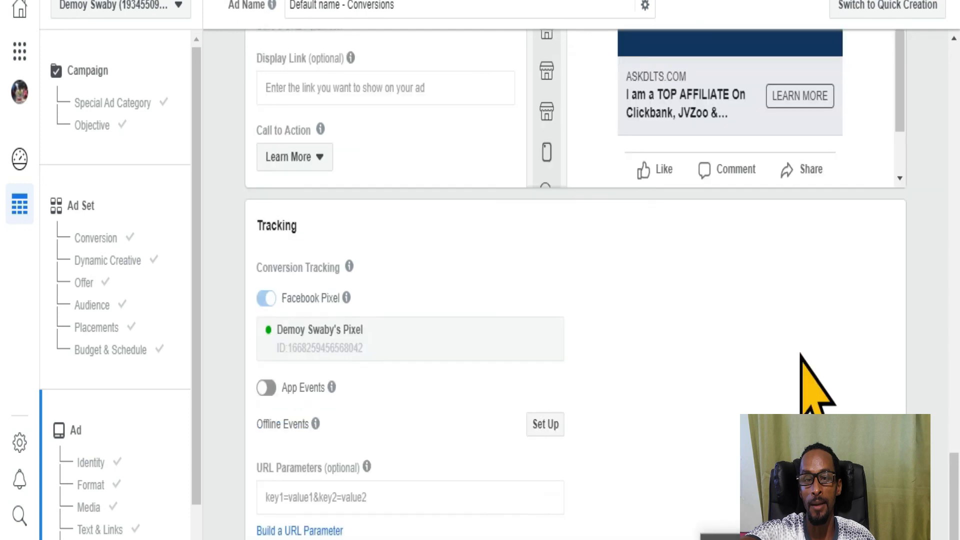
{"action": "scroll", "coordinate": [810, 382], "scroll_direction": "up", "scroll_amount": 1}
{"action": "scroll", "coordinate": [575, 280], "scroll_direction": "up", "scroll_amount": 2}
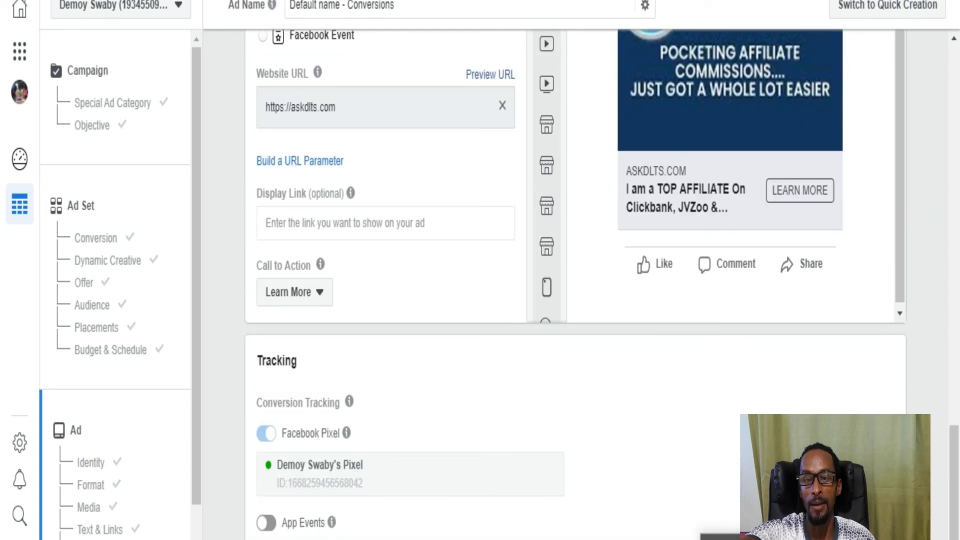
{"action": "scroll", "coordinate": [821, 450], "scroll_direction": "down", "scroll_amount": 5}
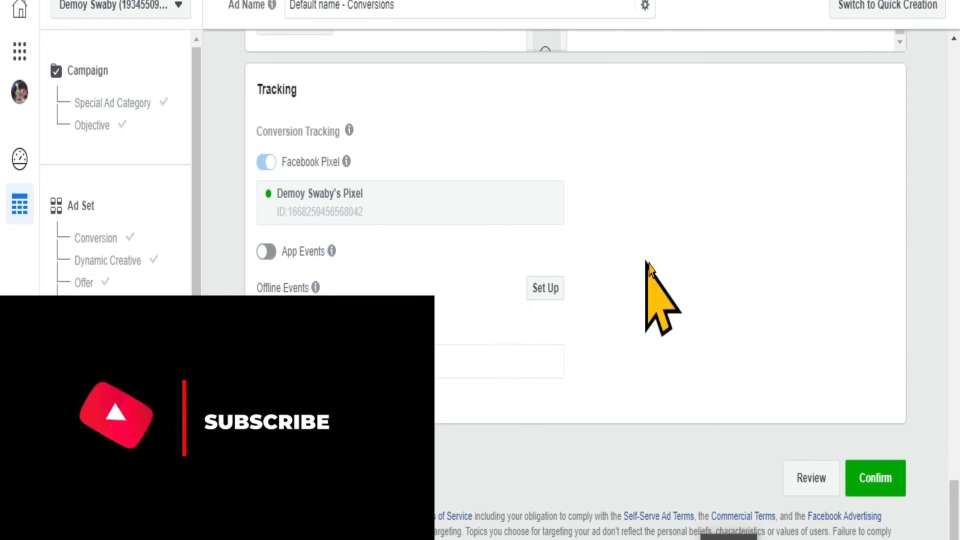
{"action": "scroll", "coordinate": [686, 224], "scroll_direction": "up", "scroll_amount": 2}
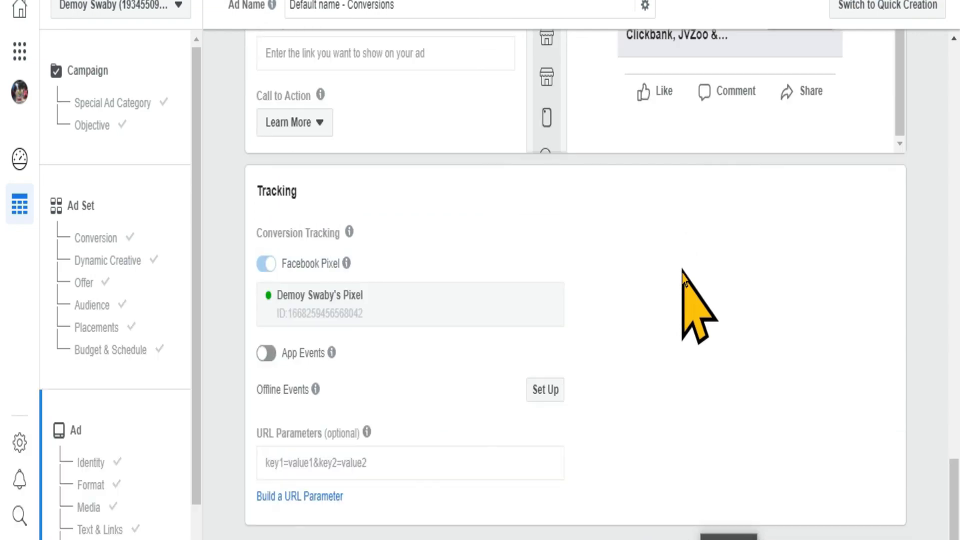